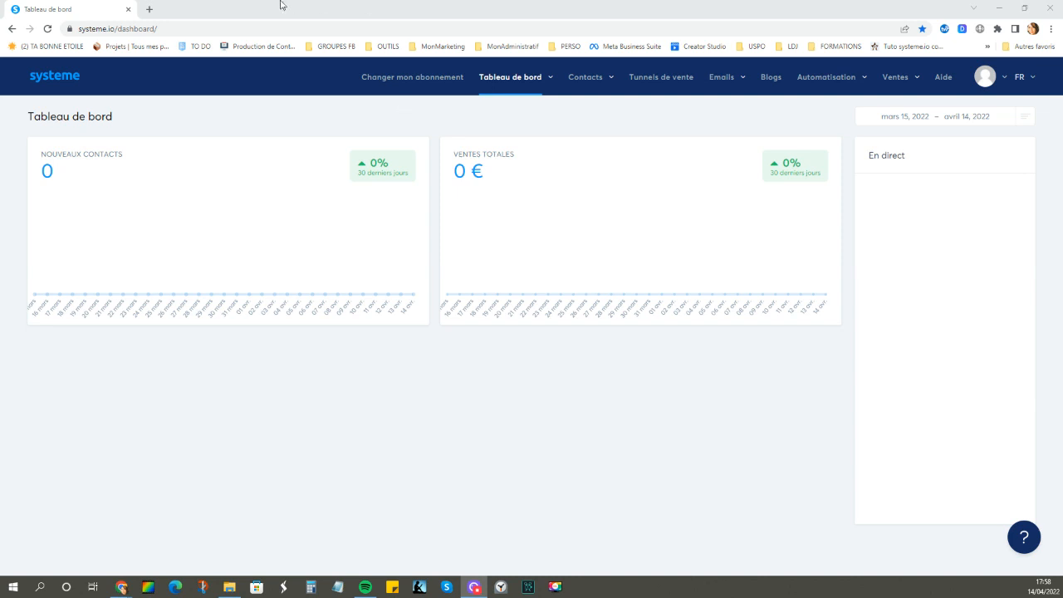
# Step: Open ta-bonne-etoile.systeme.io/masterclass-mm in a new browser tab and examine its sign-up form
pyautogui.click(150, 9)
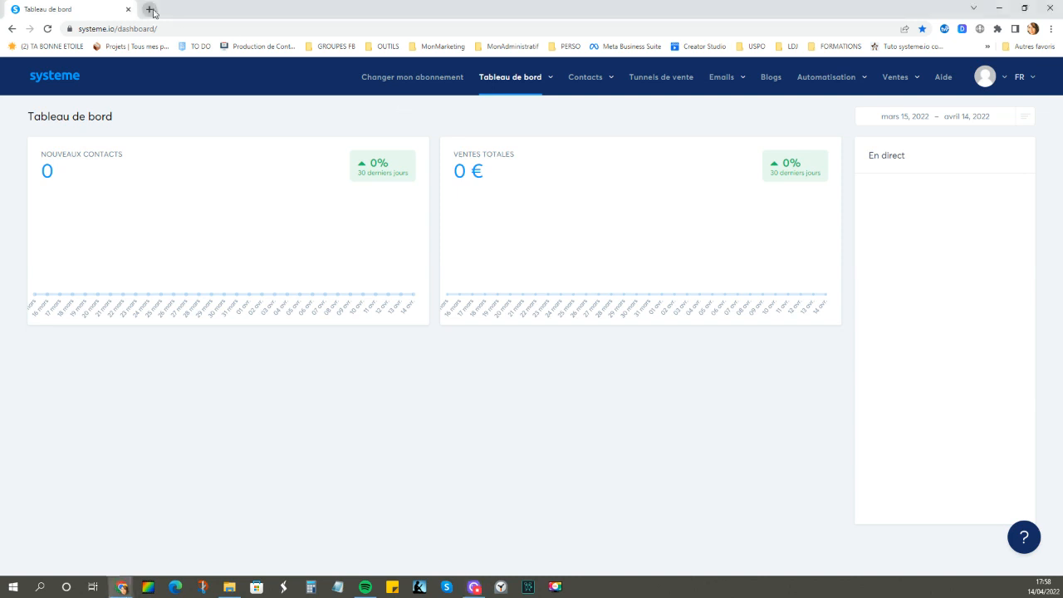
pyautogui.write('ta')
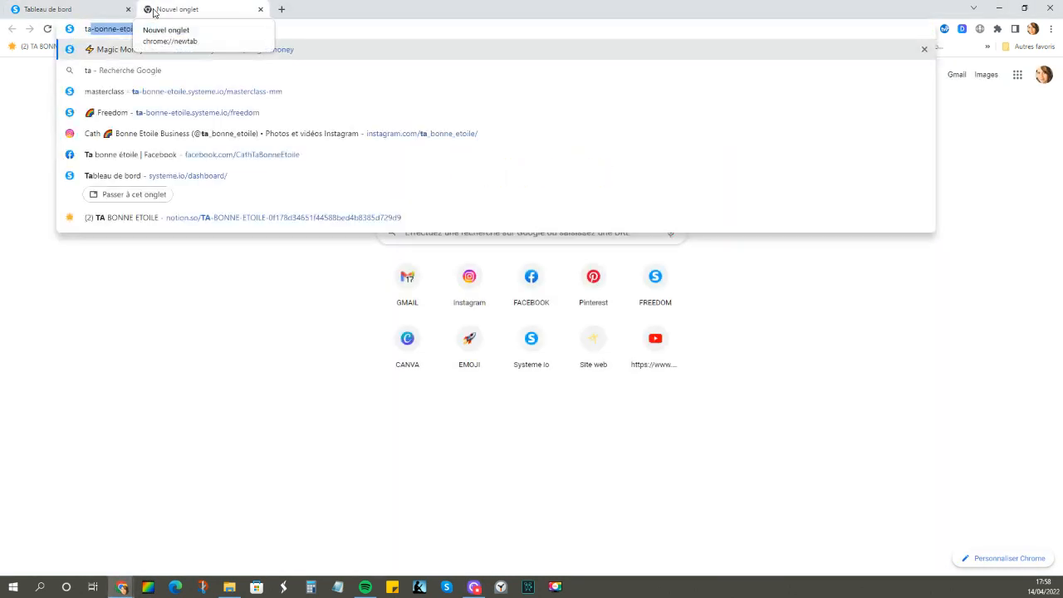
pyautogui.click(201, 93)
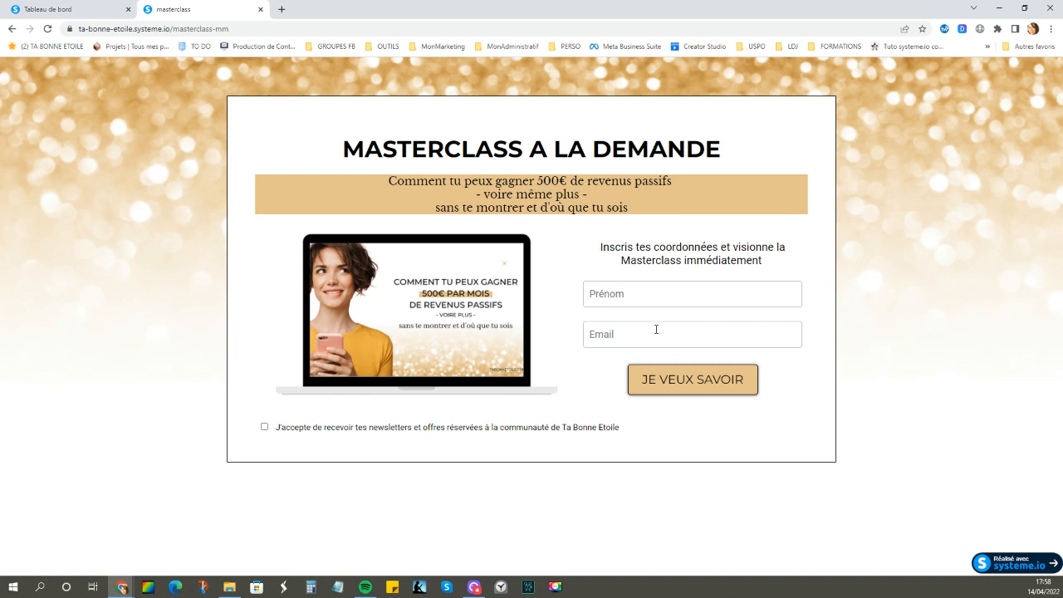
pyautogui.click(618, 337)
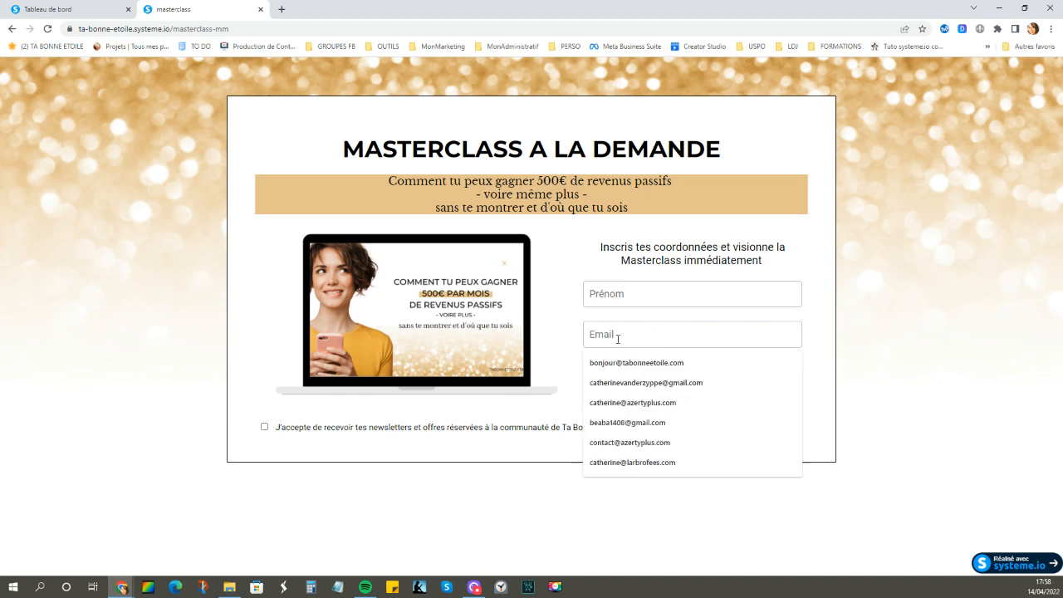
pyautogui.click(572, 337)
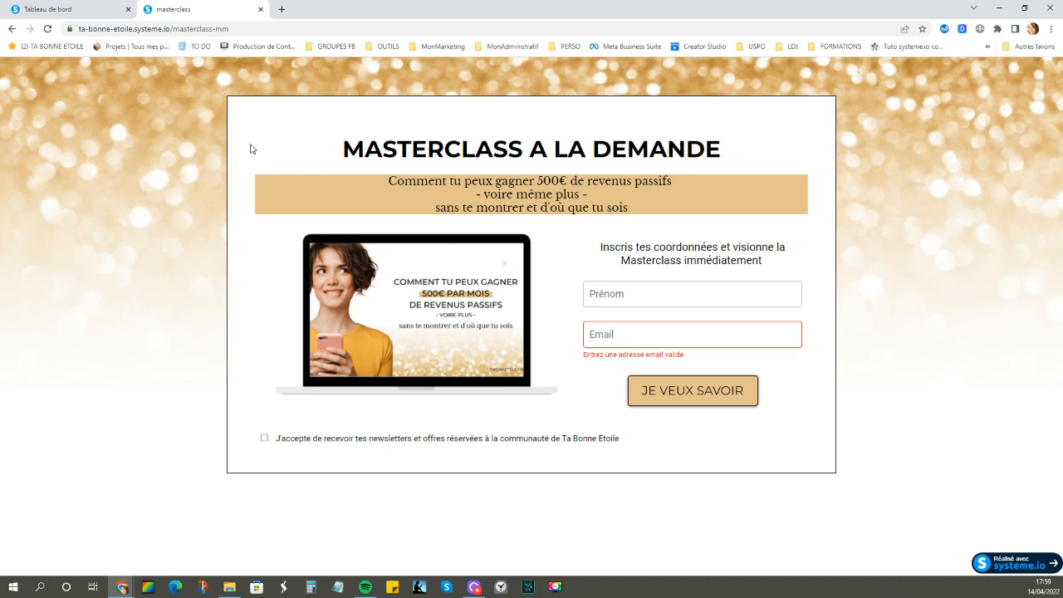
# Step: Return to the Systeme.io dashboard and start creating a new sales funnel, checking the masterclass page as a reference
pyautogui.click(57, 14)
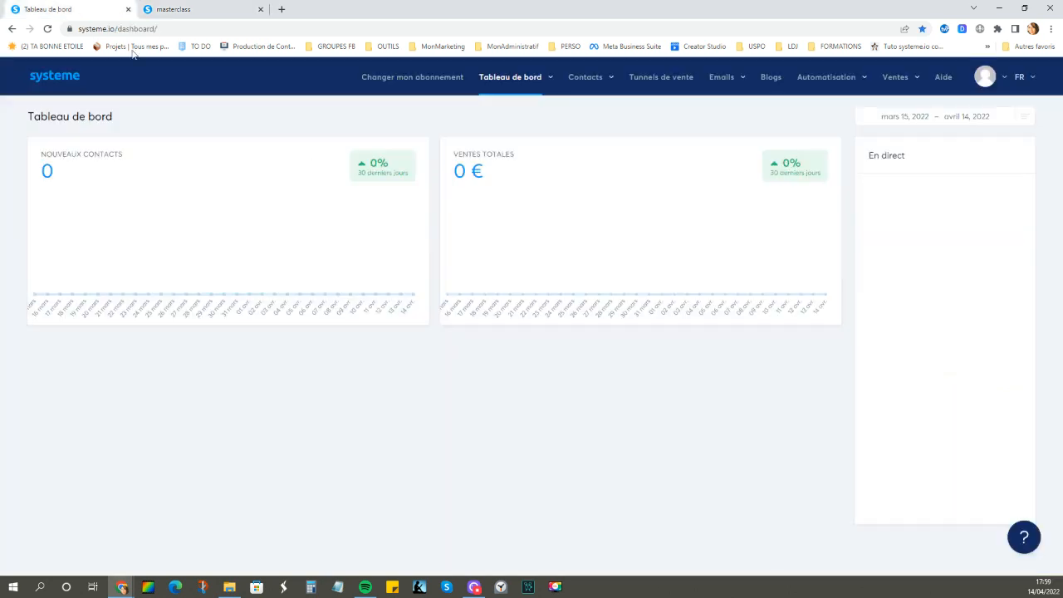
pyautogui.click(653, 84)
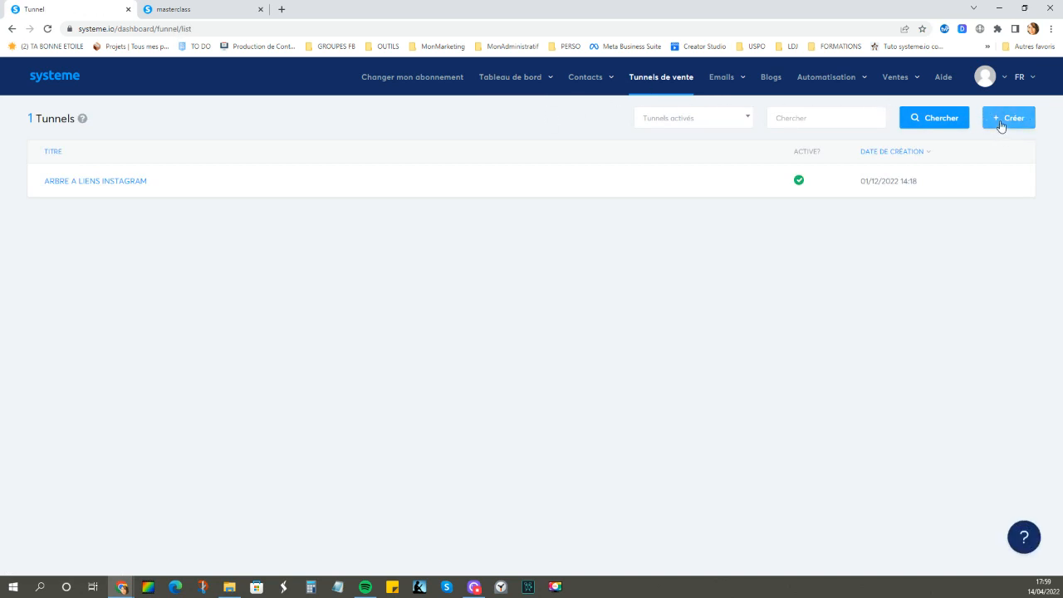
pyautogui.click(1001, 122)
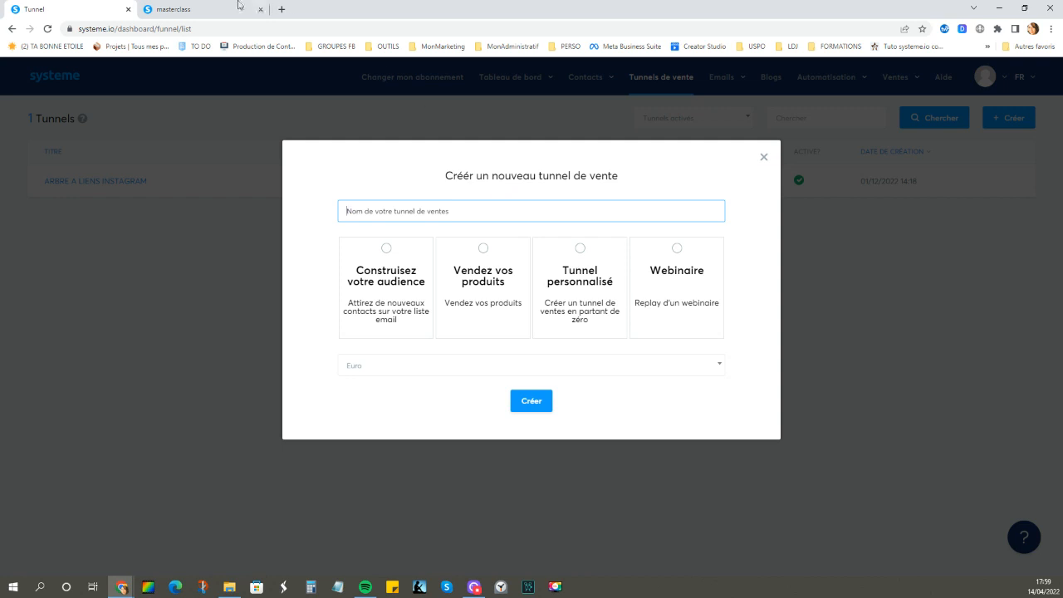
pyautogui.click(190, 12)
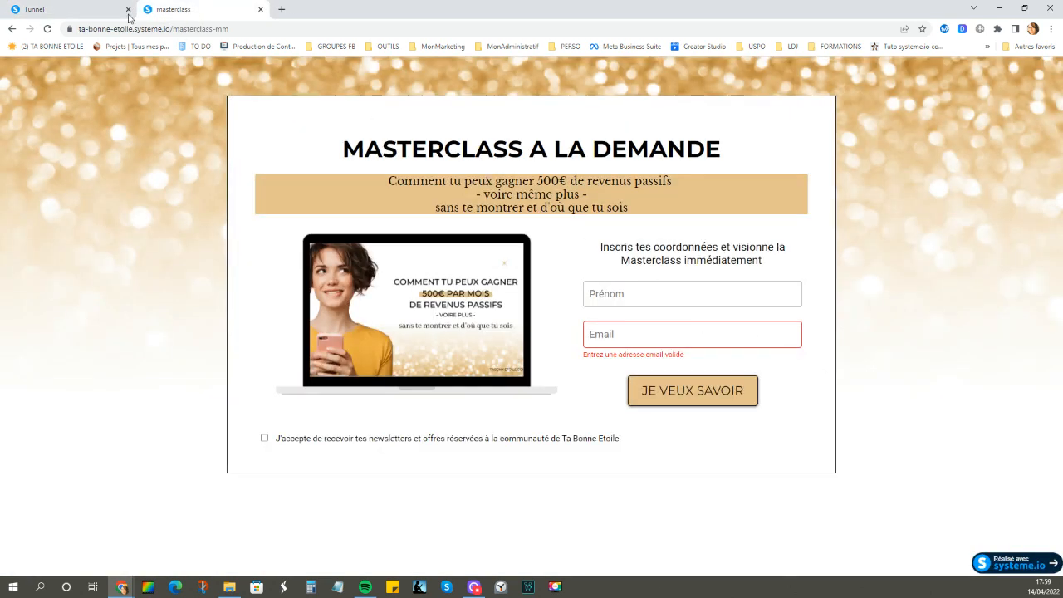
pyautogui.click(86, 11)
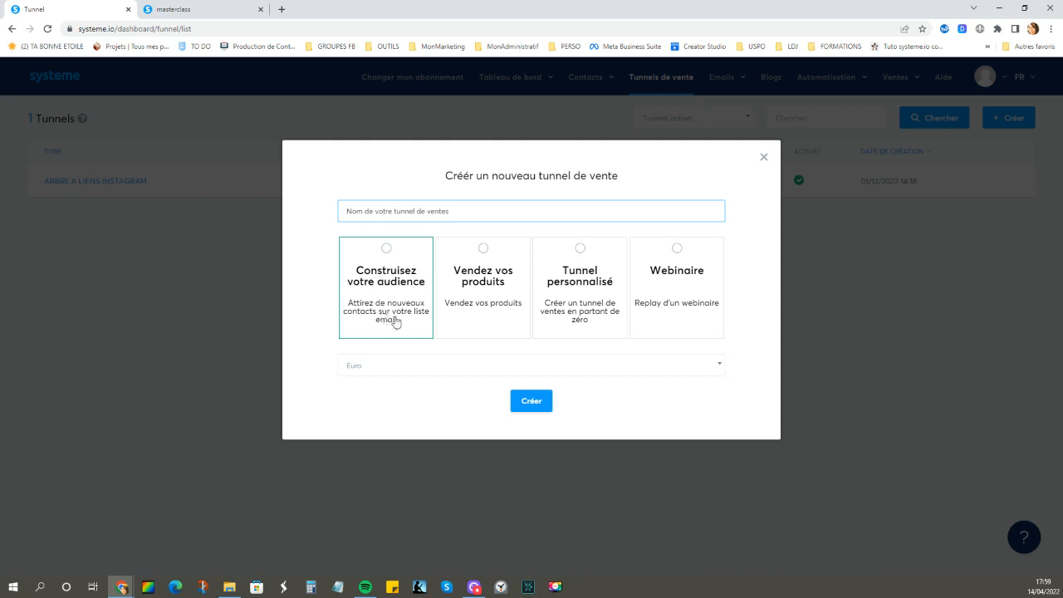
# Step: Set the new funnel's type to "Construisez votre audience" and its name to "Cadeau 1"
pyautogui.click(387, 252)
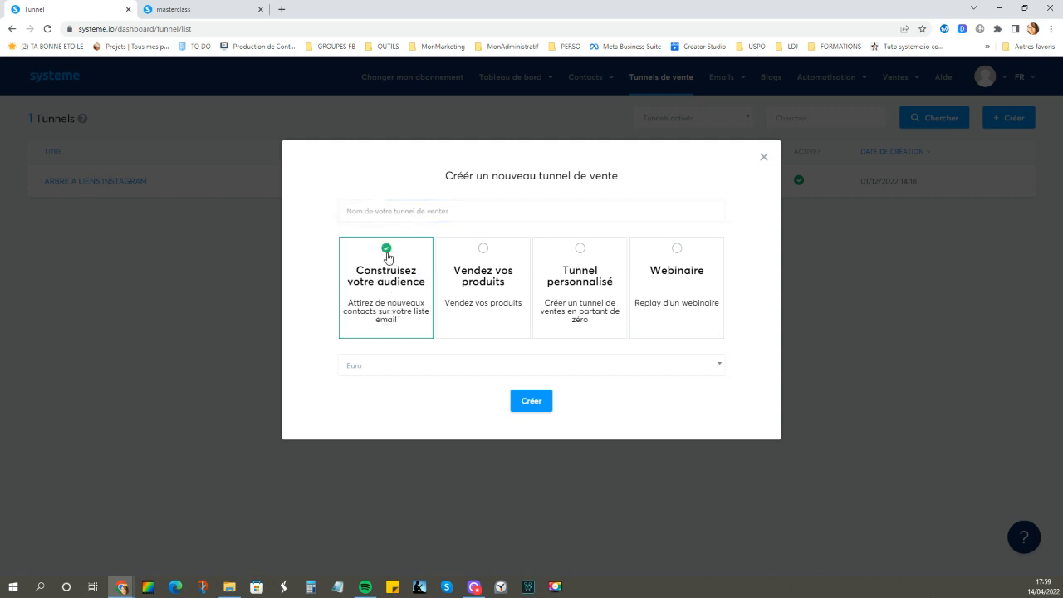
pyautogui.click(352, 208)
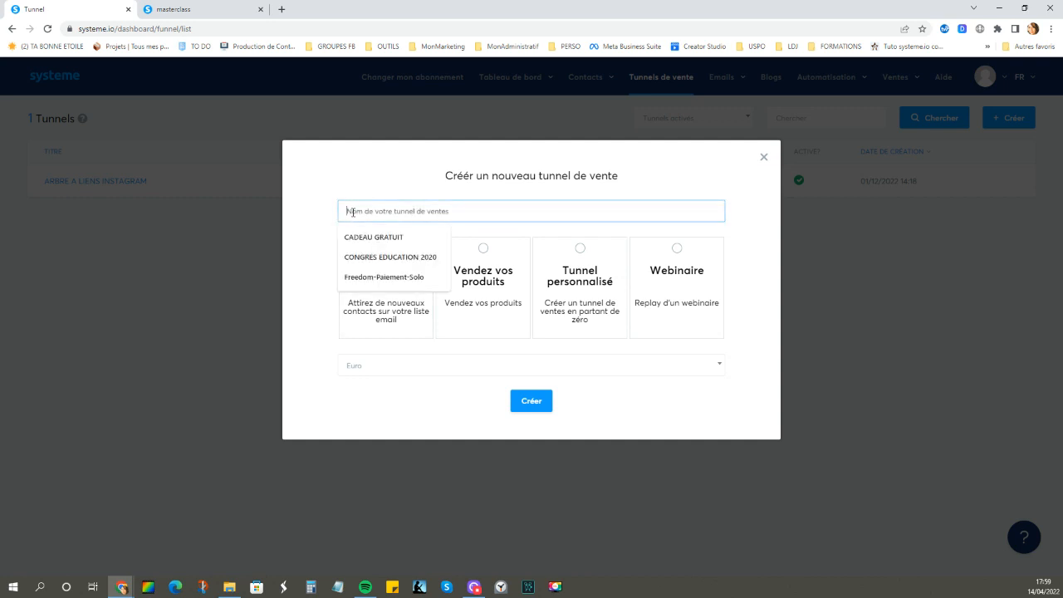
pyautogui.click(316, 218)
pyautogui.click(369, 212)
pyautogui.write('Tu')
pyautogui.press('BackSpace')
pyautogui.press('BackSpace')
pyautogui.write('C')
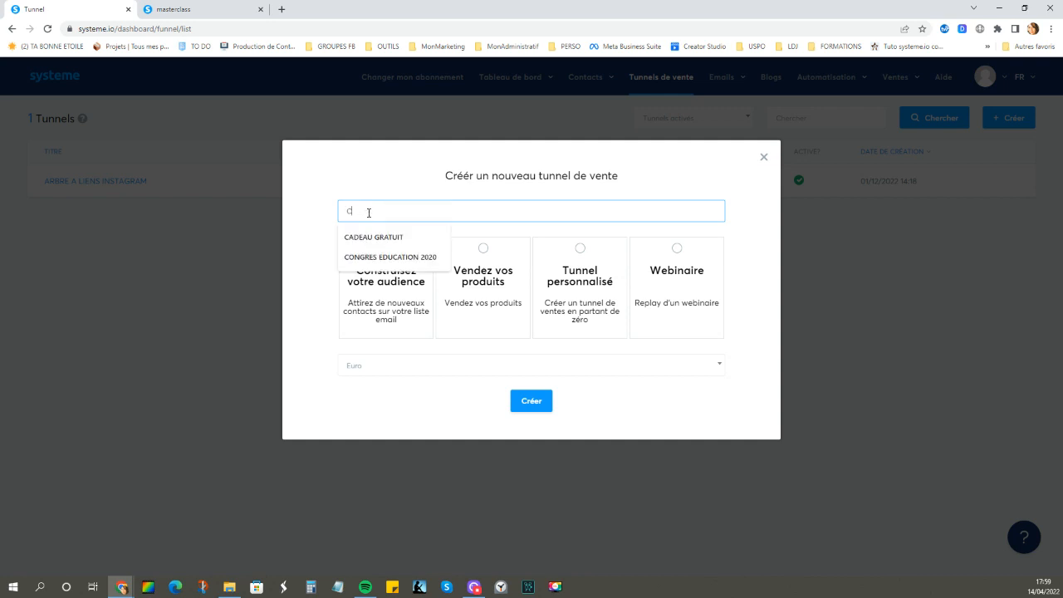
pyautogui.write('adeau 1')
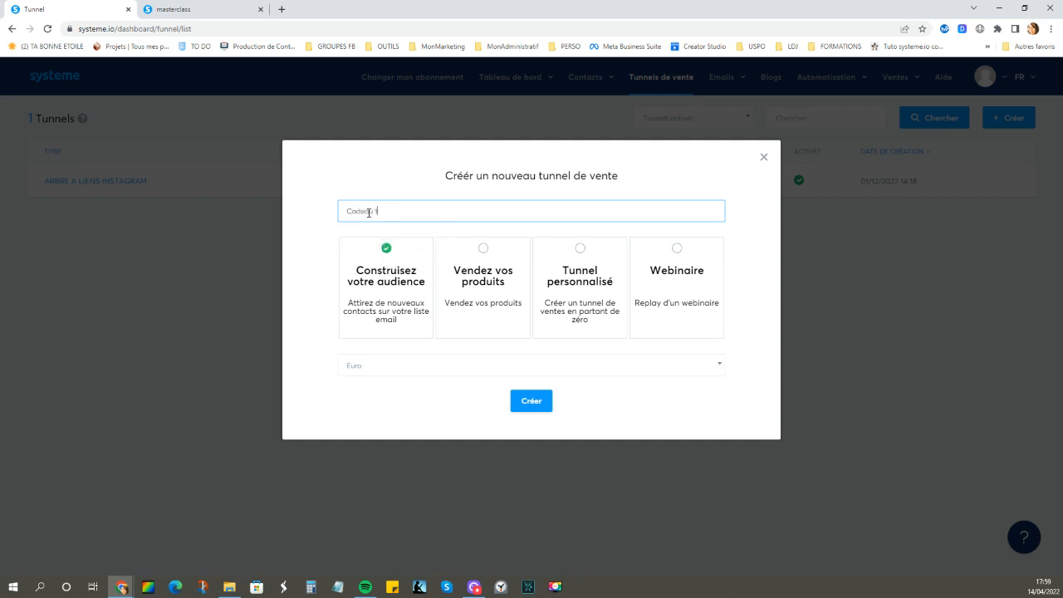
pyautogui.click(331, 239)
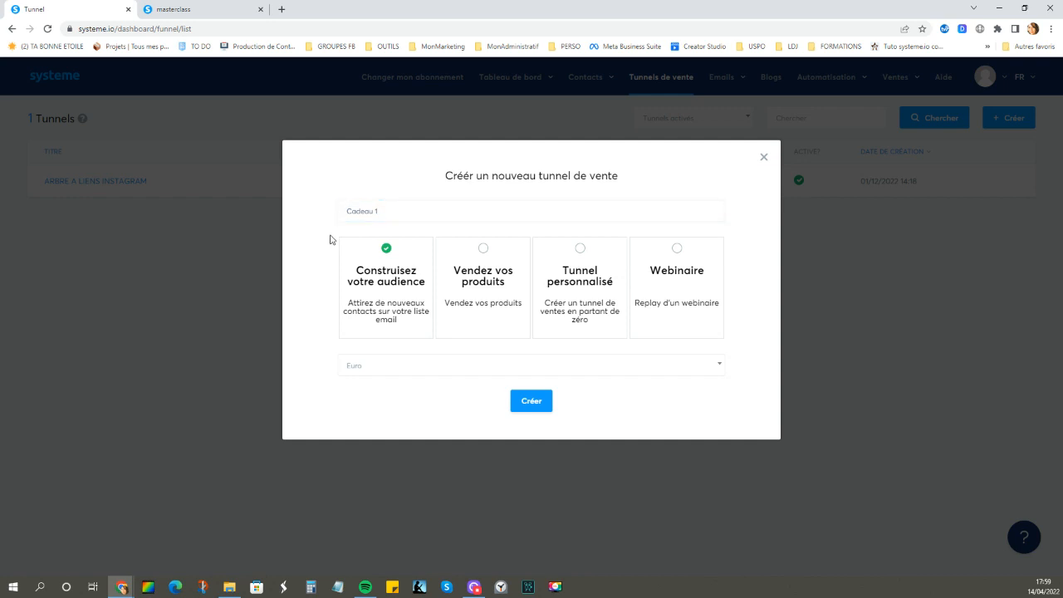
# Step: Review the masterclass capture page and its email field as an example, and return to the funnel creation form
pyautogui.click(175, 11)
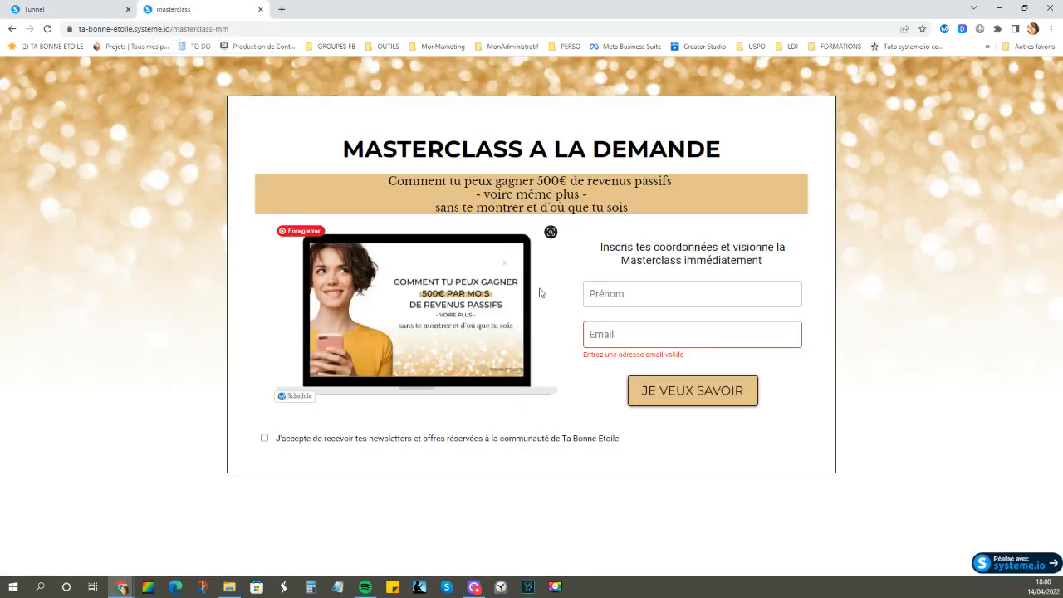
pyautogui.click(621, 335)
pyautogui.click(564, 330)
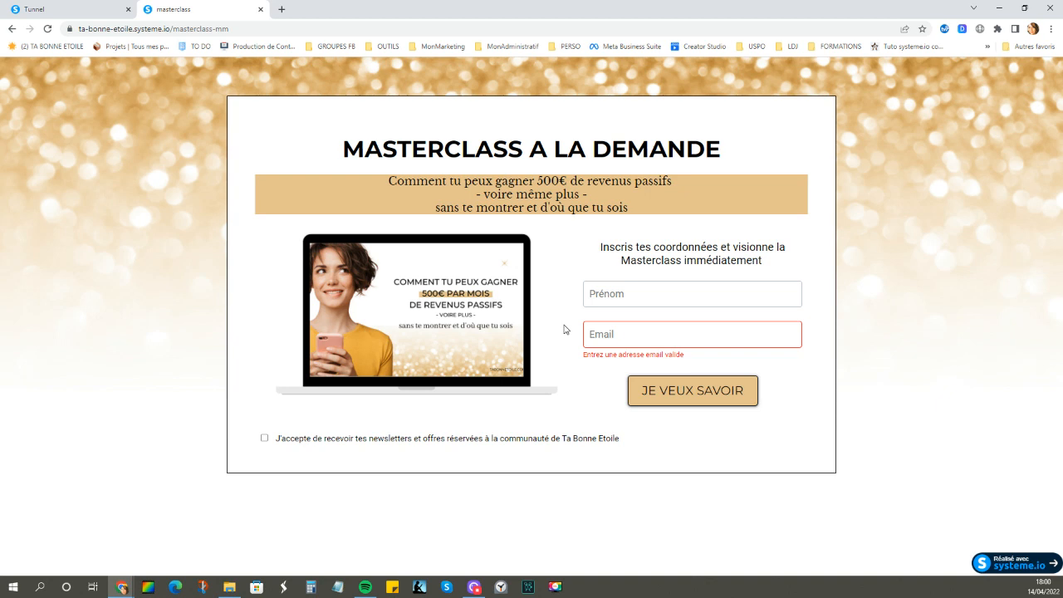
pyautogui.click(94, 11)
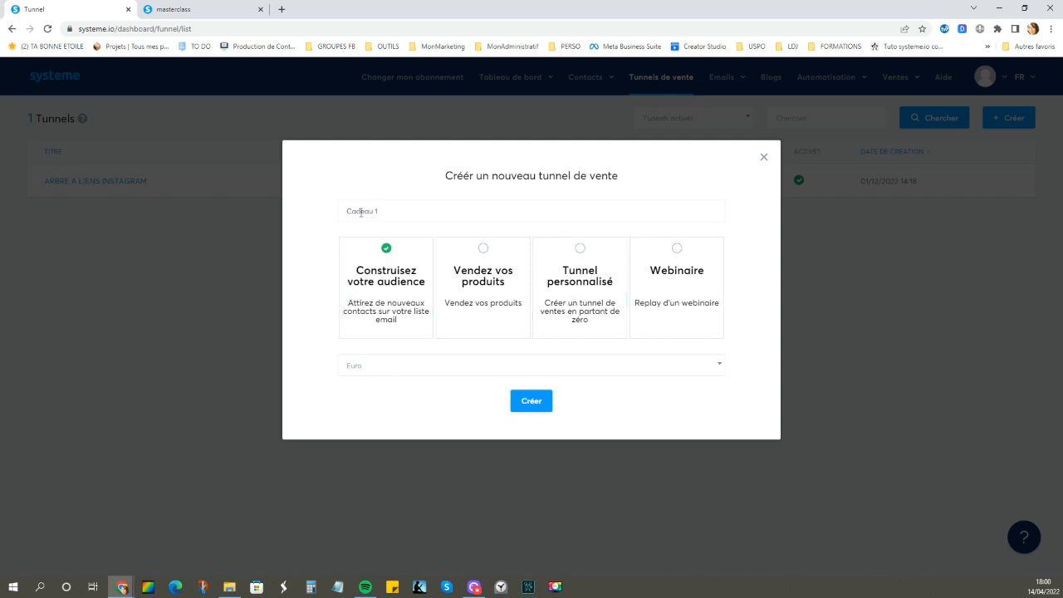
# Step: Create the "Cadeau 1" sales funnel with Euro as currency and dismiss the notification
pyautogui.tripleClick(399, 212)
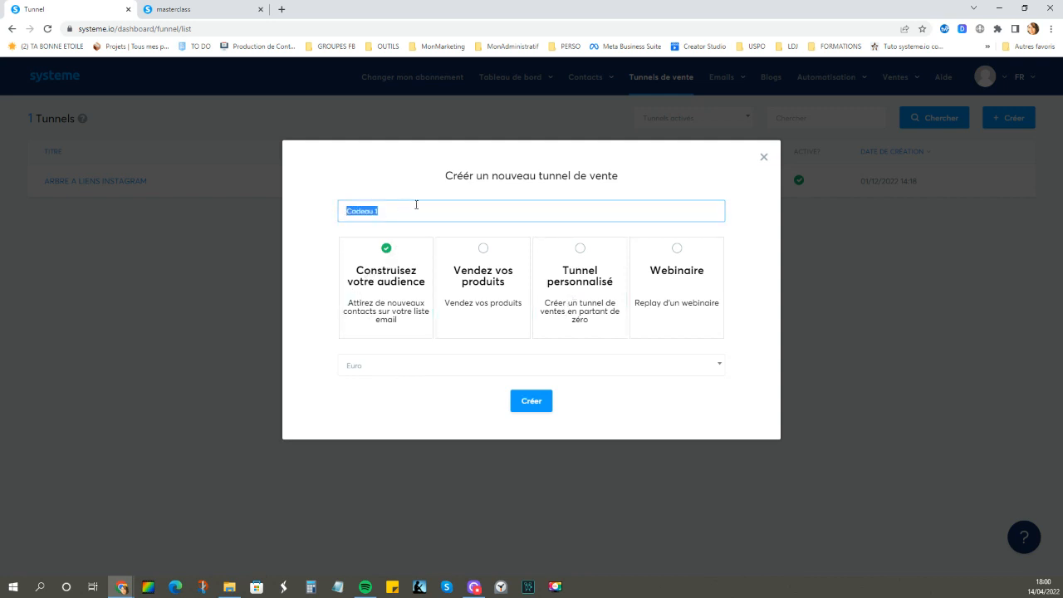
pyautogui.click(420, 210)
pyautogui.click(530, 406)
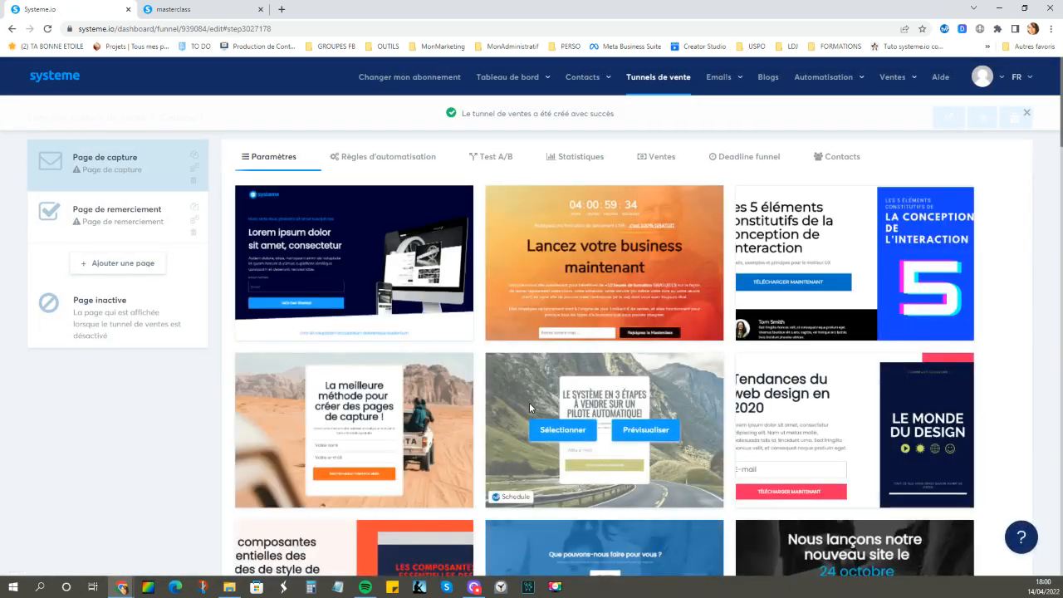
pyautogui.click(1026, 113)
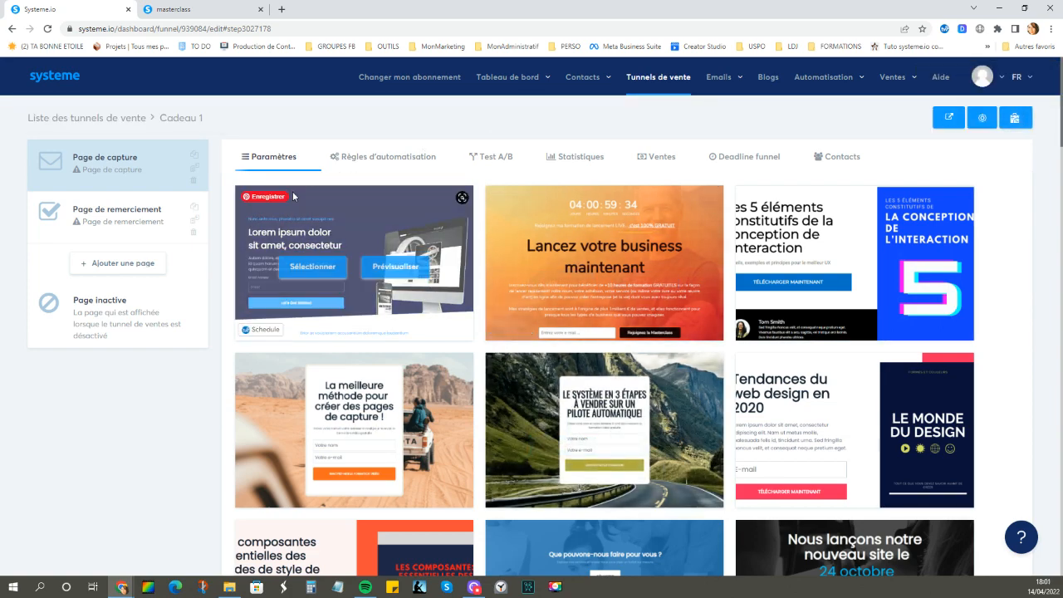
# Step: Survey the whole capture page template gallery, from the first designs to the blank template at its end
pyautogui.scroll(-10, 668, 320)
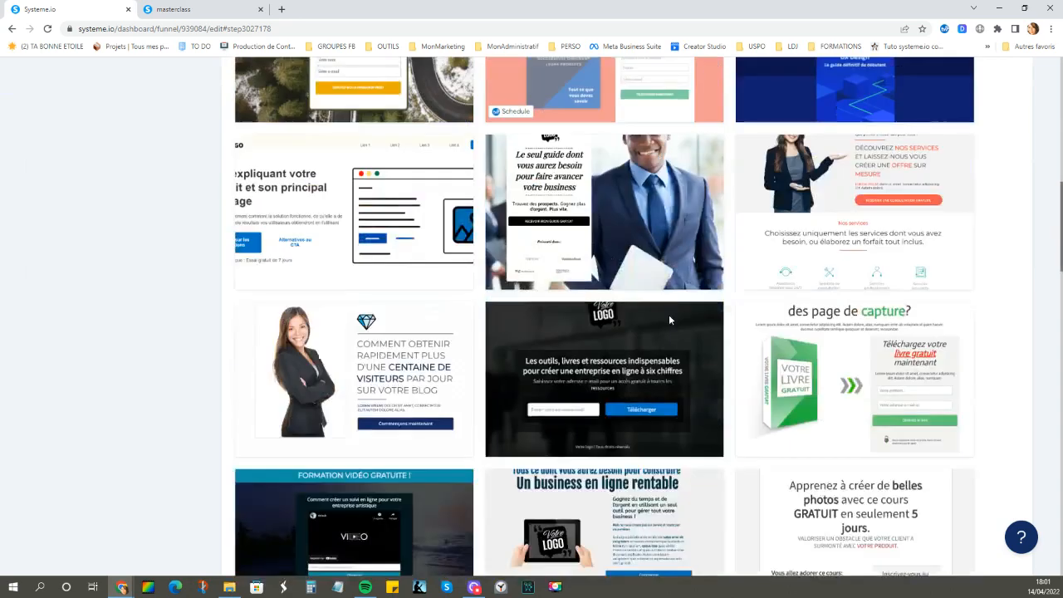
pyautogui.scroll(-15, 669, 319)
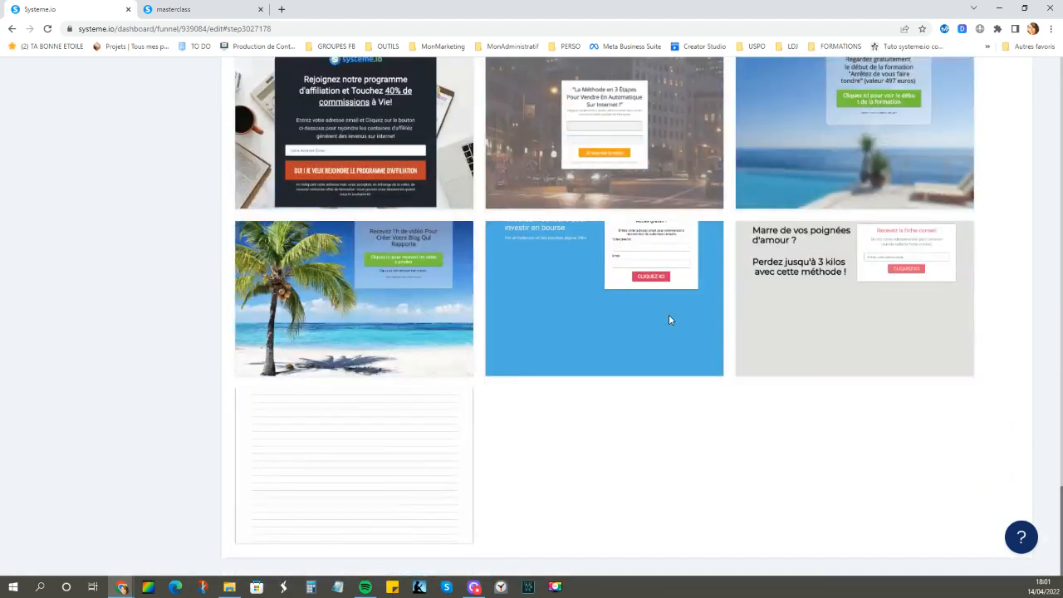
pyautogui.moveTo(282, 479)
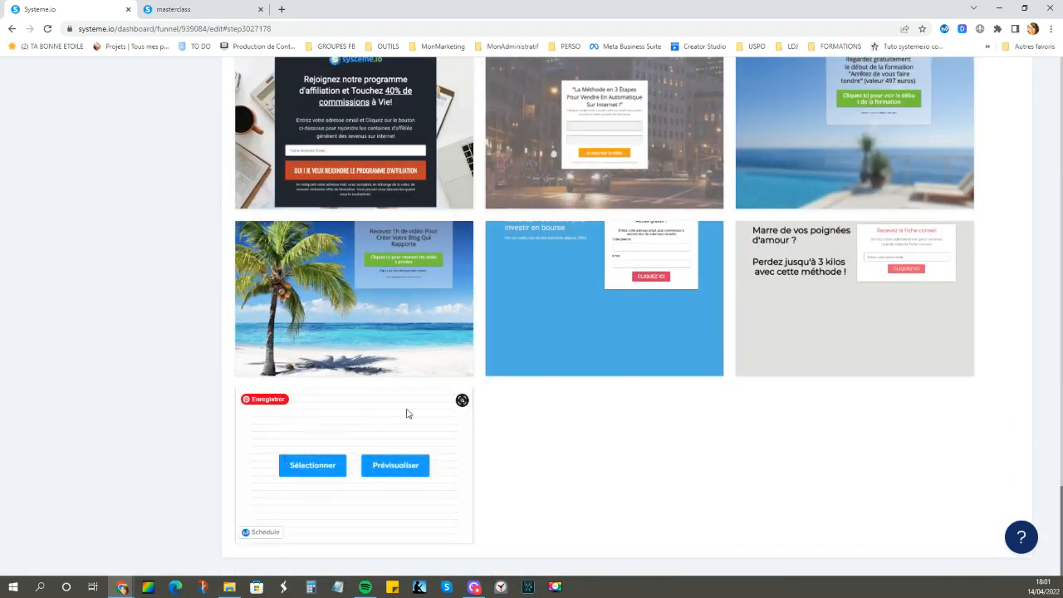
pyautogui.scroll(12, 565, 374)
pyautogui.scroll(10, 565, 378)
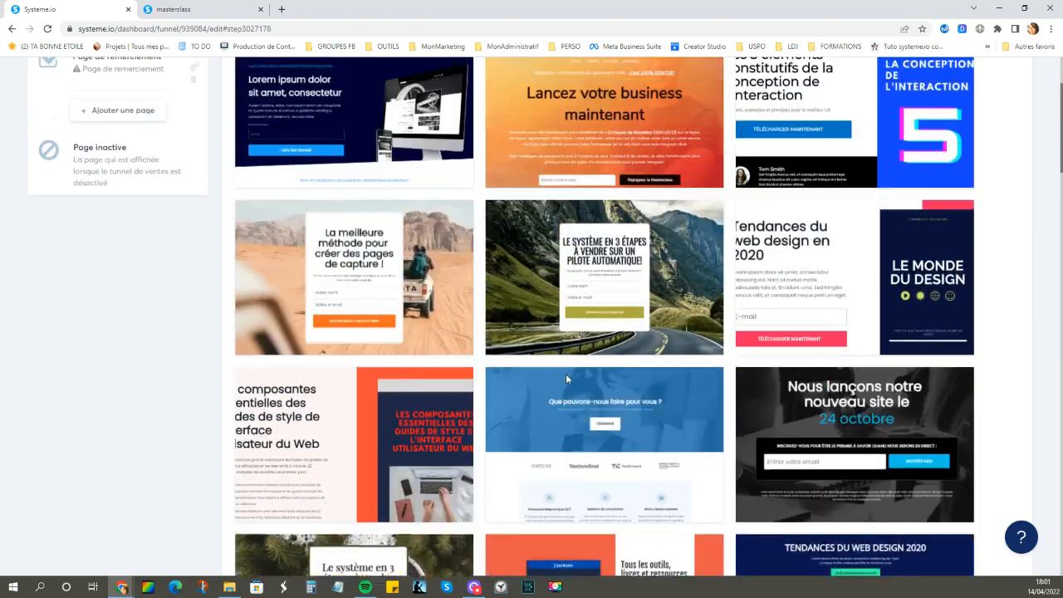
pyautogui.scroll(3, 565, 378)
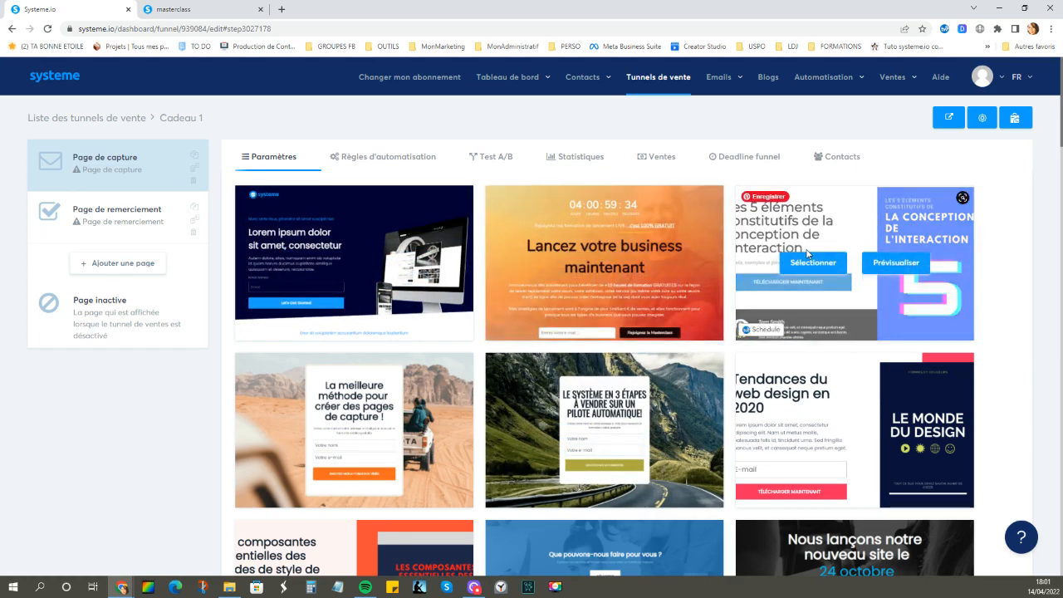
# Step: Browse the capture page templates and compare how their layouts present the text and the name and email fields
pyautogui.scroll(-4, 806, 253)
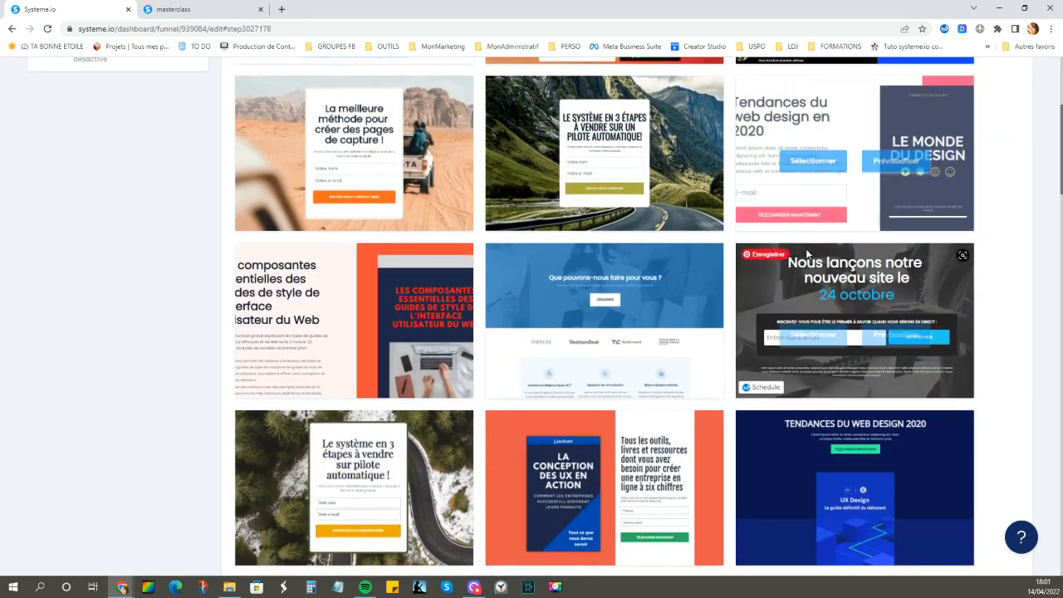
pyautogui.scroll(-4, 805, 253)
pyautogui.scroll(-1, 806, 253)
pyautogui.scroll(-2, 805, 253)
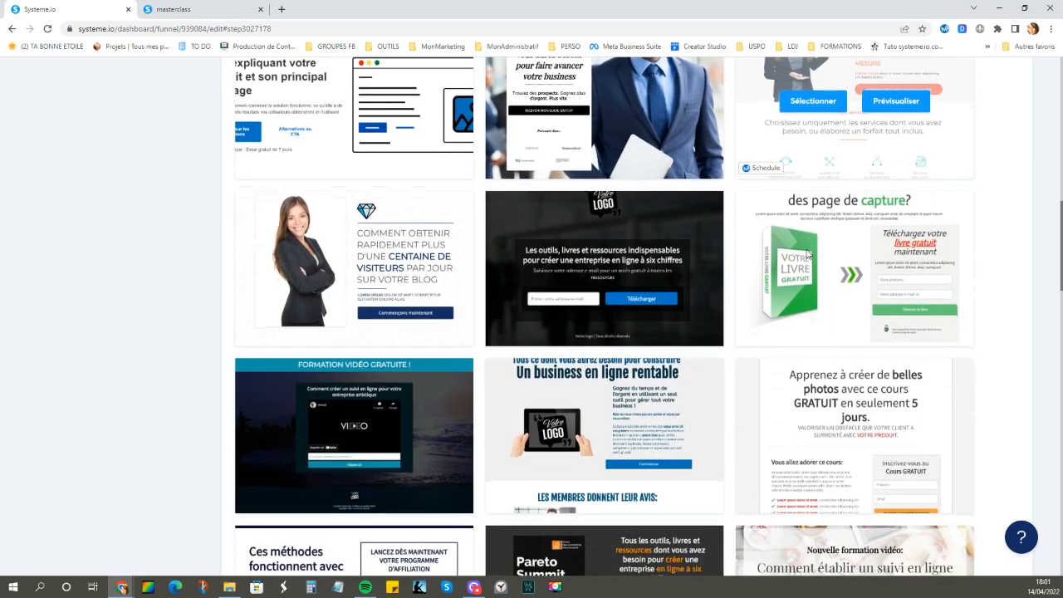
pyautogui.scroll(-1, 806, 253)
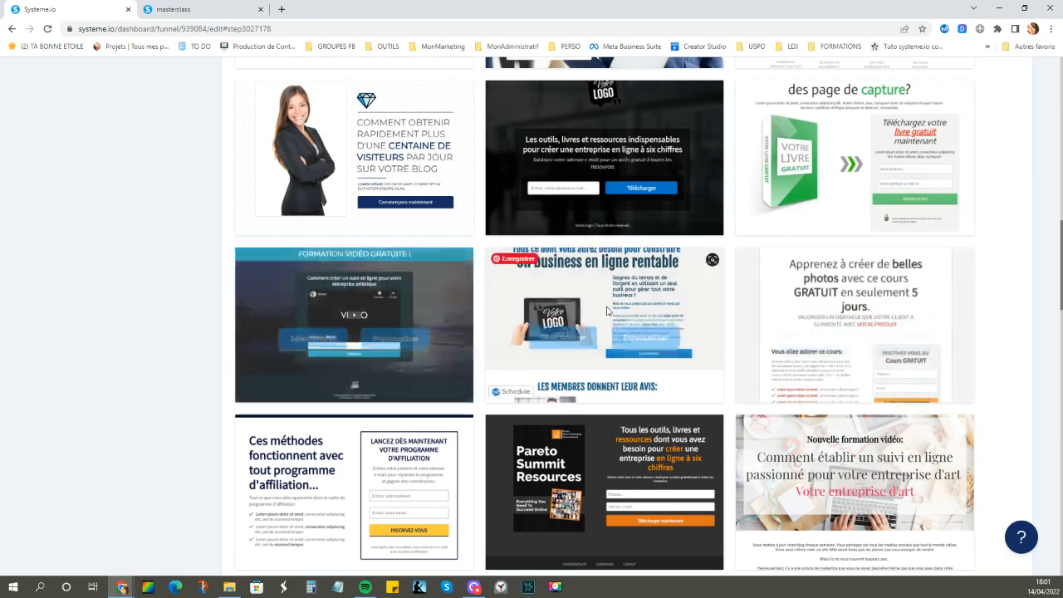
pyautogui.scroll(-2, 769, 309)
pyautogui.scroll(-1, 769, 309)
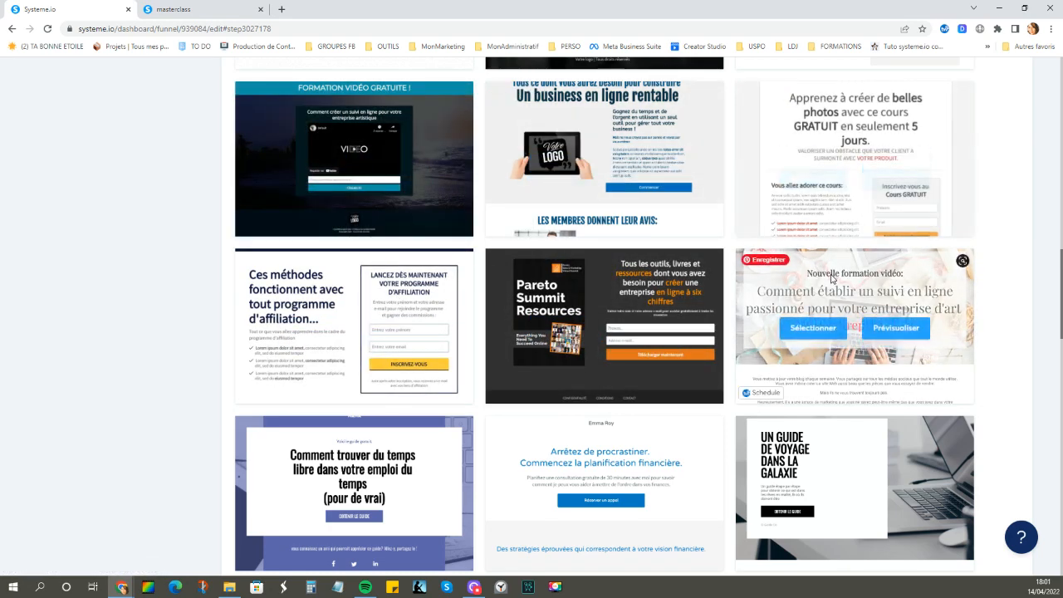
pyautogui.scroll(-3, 831, 279)
pyautogui.scroll(-2, 831, 279)
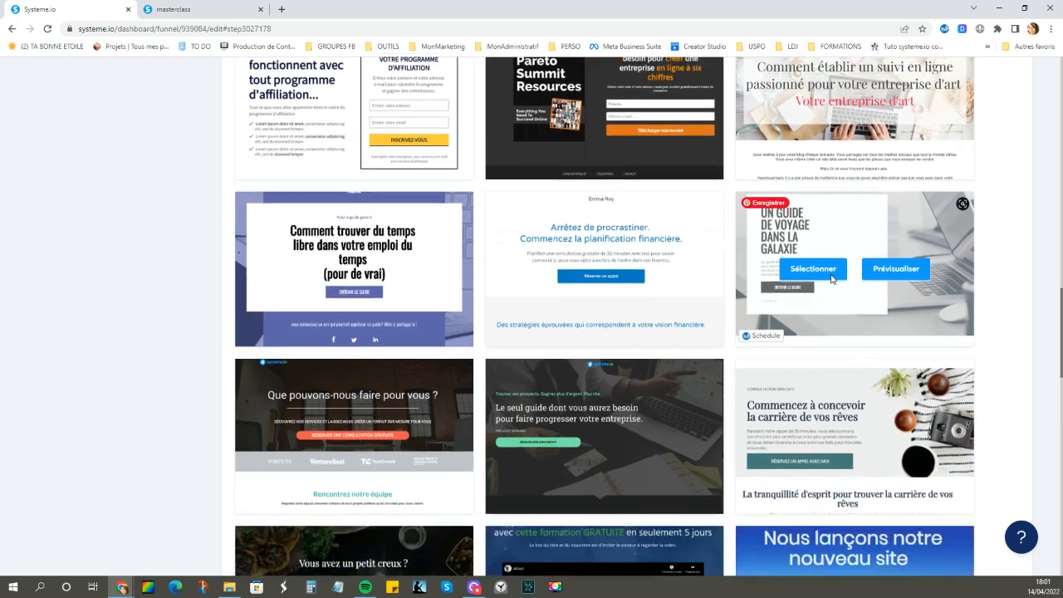
pyautogui.scroll(-1, 831, 279)
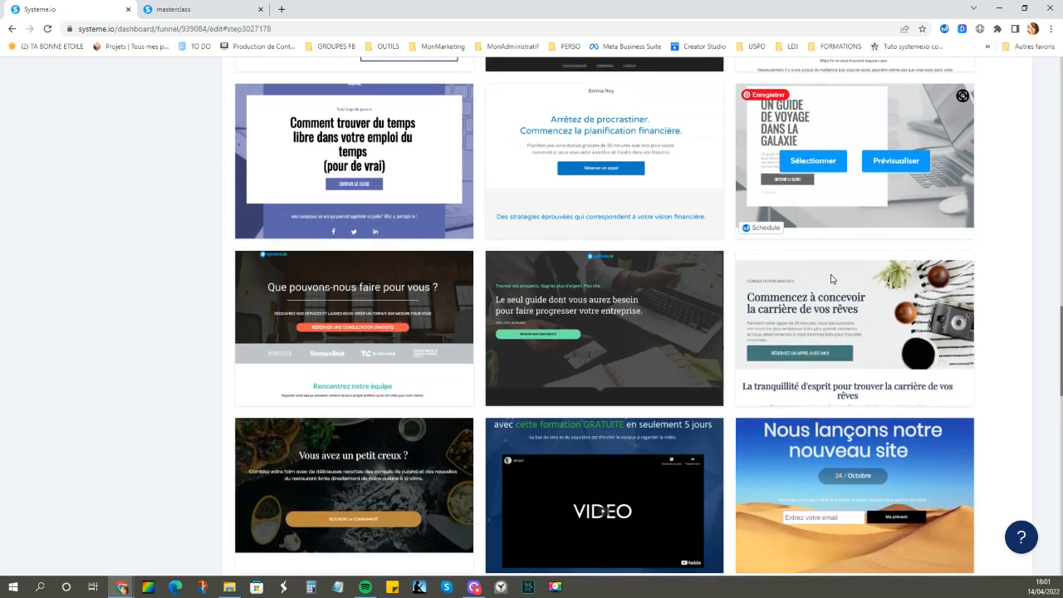
pyautogui.scroll(-1, 831, 279)
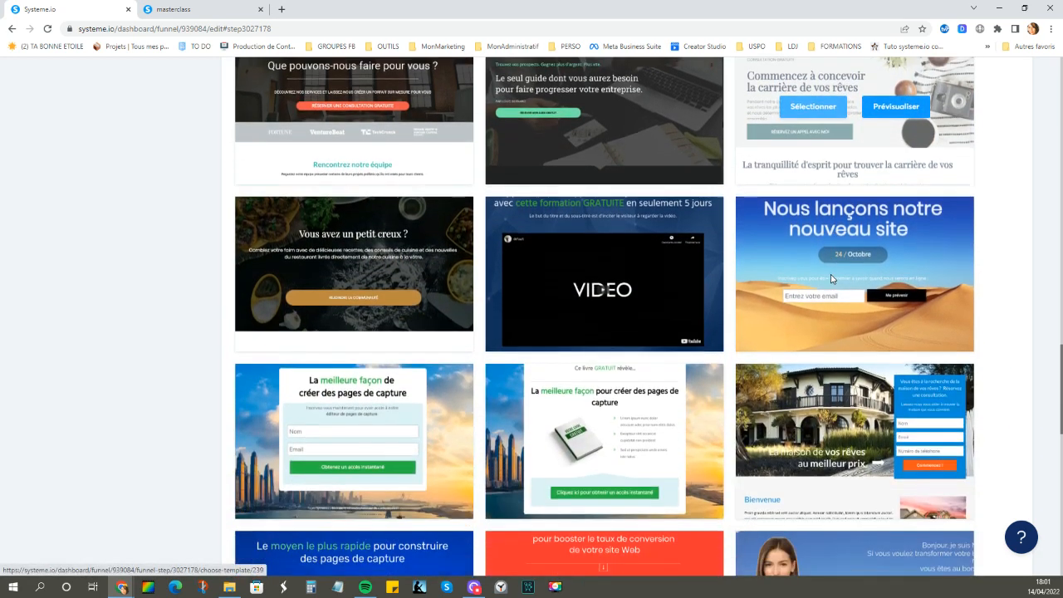
pyautogui.scroll(-1, 831, 279)
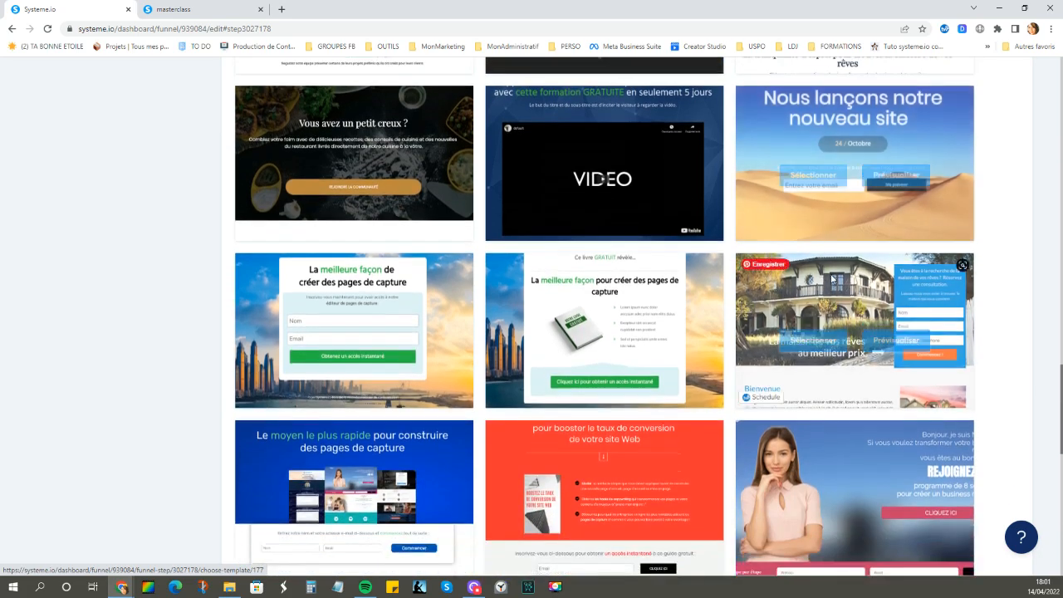
pyautogui.scroll(3, 831, 279)
pyautogui.scroll(2, 831, 279)
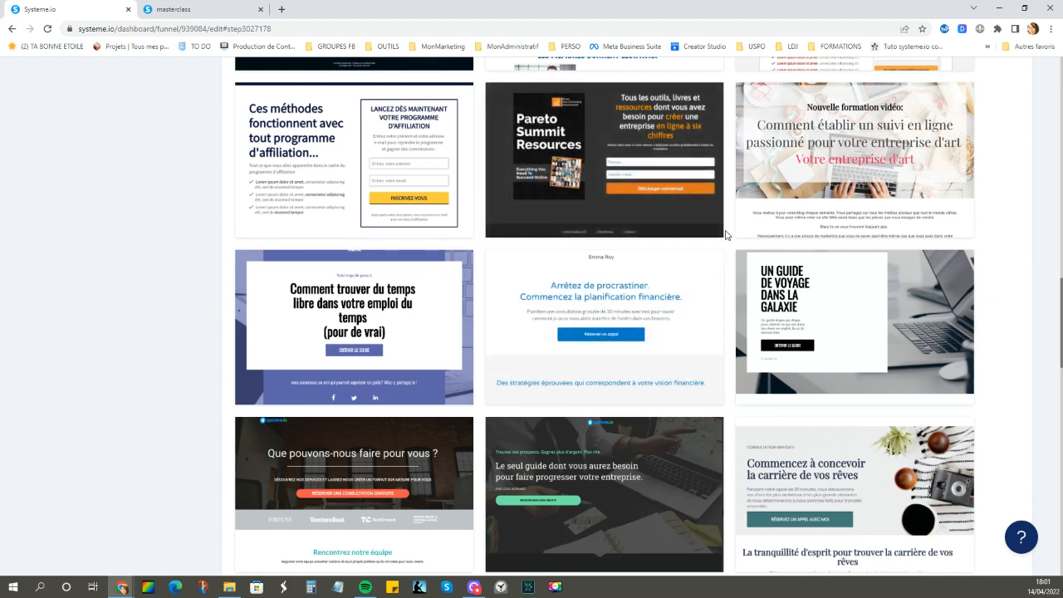
pyautogui.moveTo(602, 334)
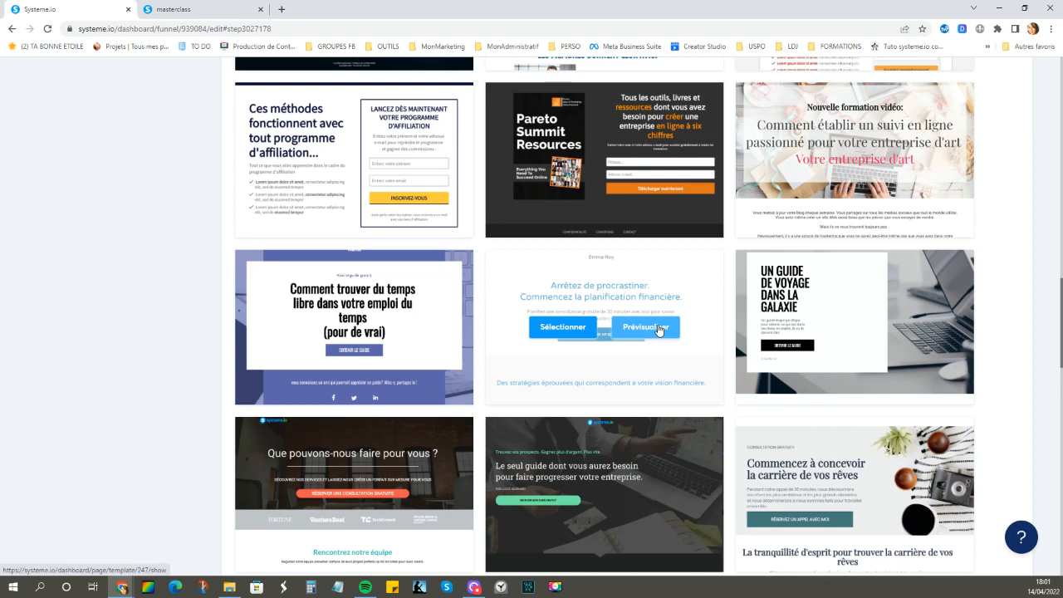
pyautogui.moveTo(285, 116)
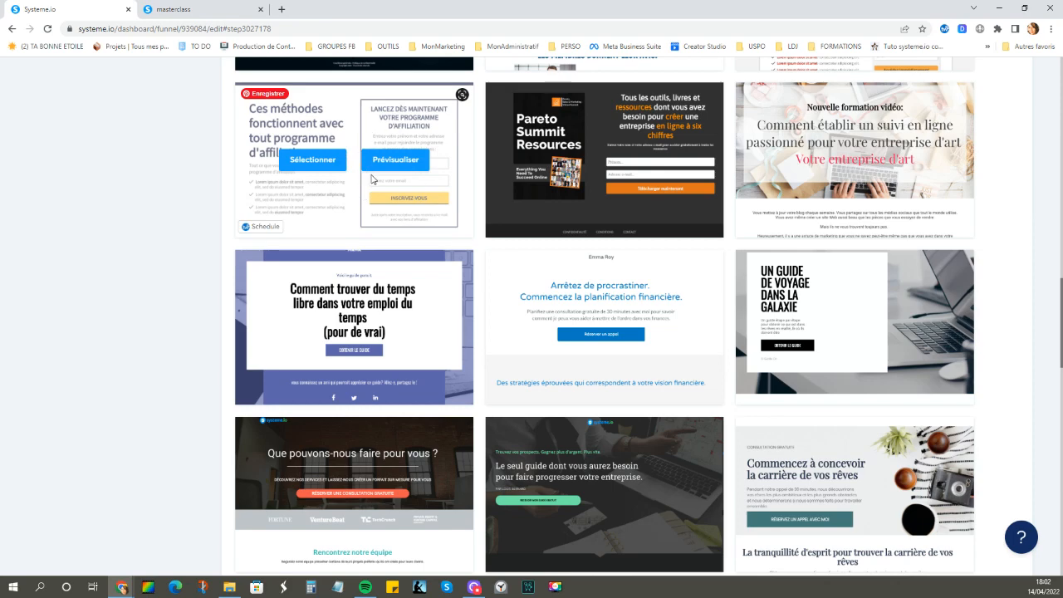
# Step: Check the first-name and email fields on the example masterclass page, and return to the start of the capture page template gallery
pyautogui.click(218, 11)
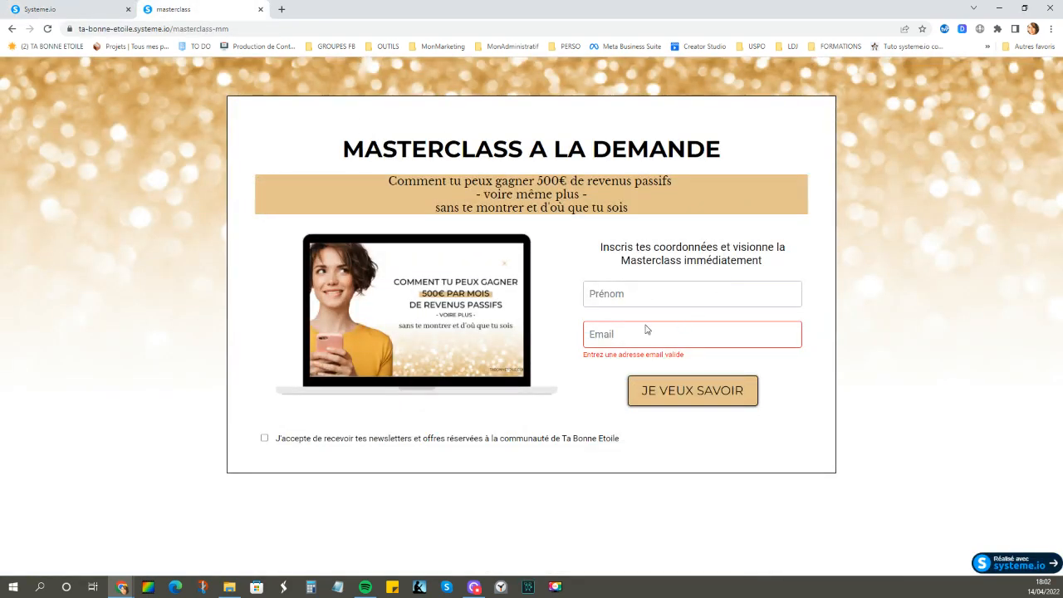
pyautogui.click(625, 296)
pyautogui.click(561, 266)
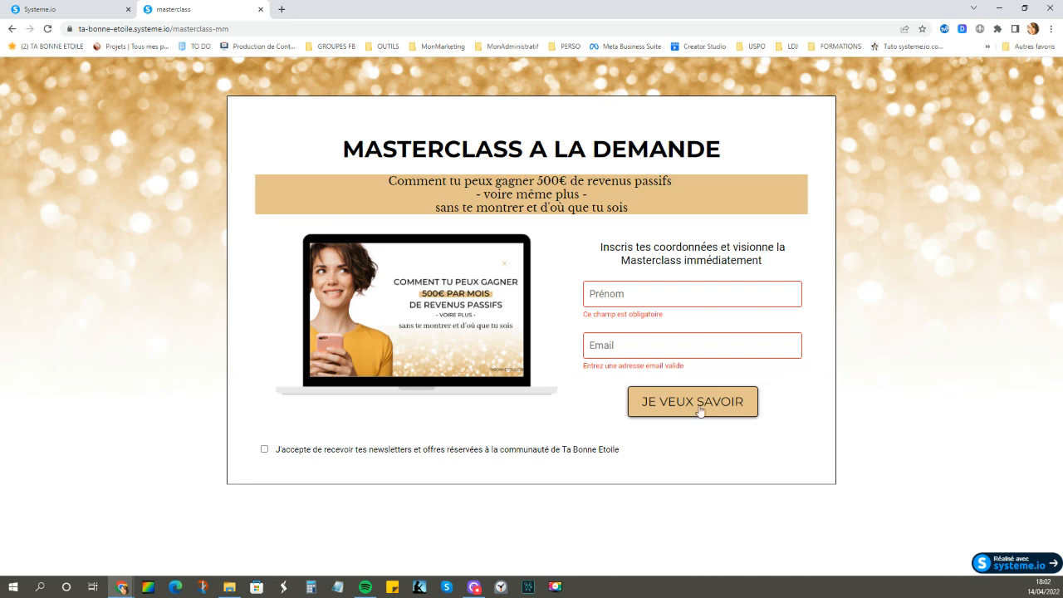
pyautogui.click(112, 9)
pyautogui.scroll(2, 554, 316)
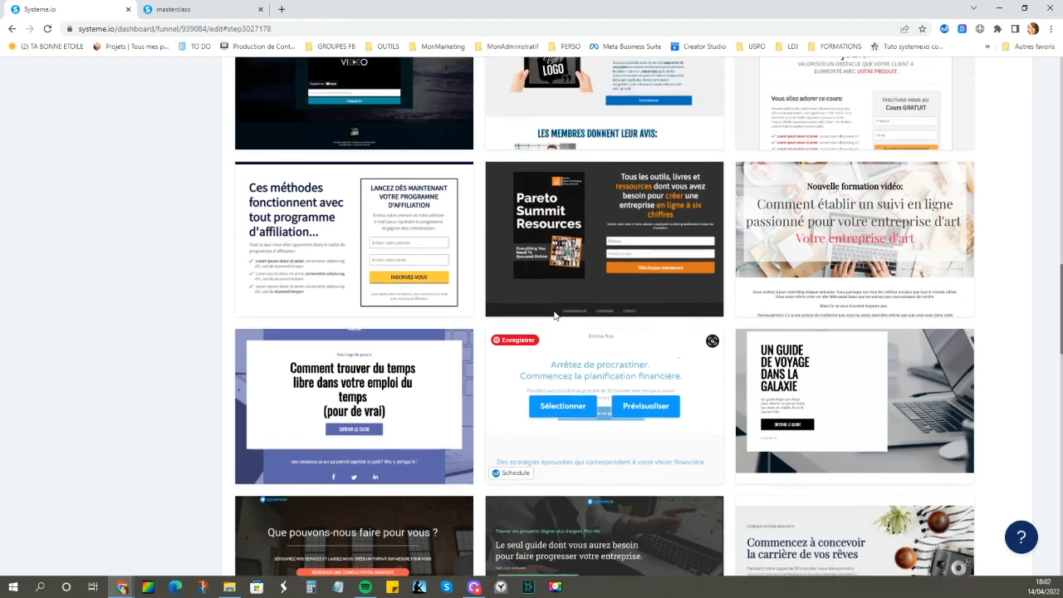
pyautogui.scroll(2, 555, 316)
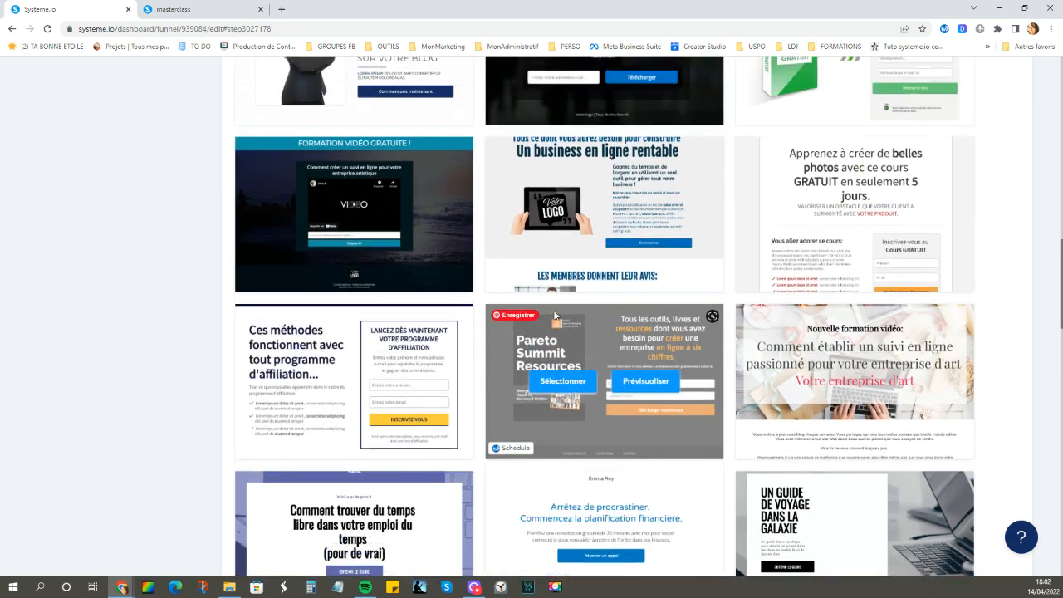
pyautogui.scroll(3, 1024, 285)
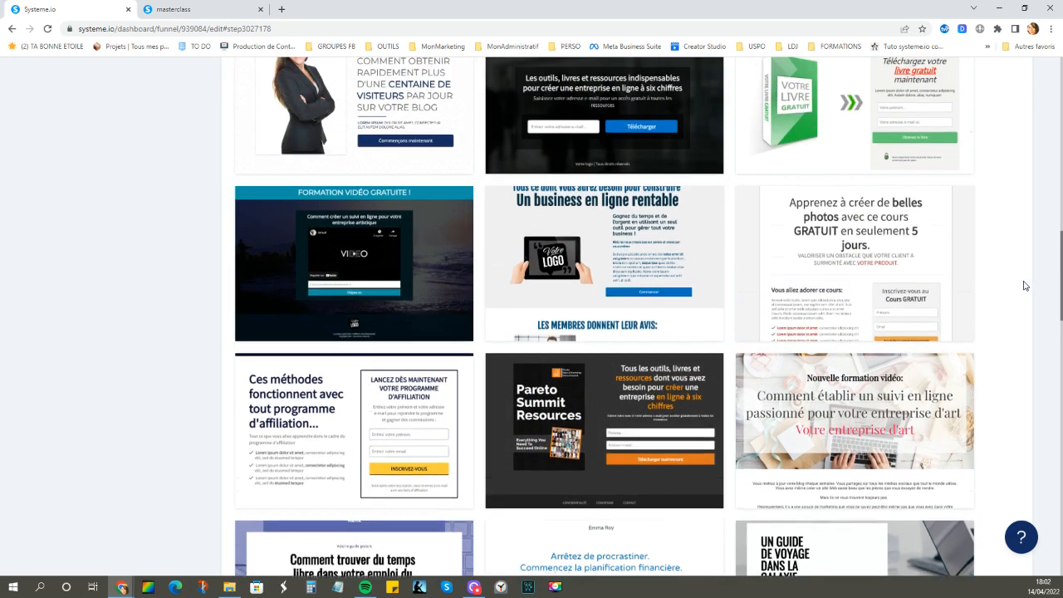
pyautogui.scroll(1, 1023, 286)
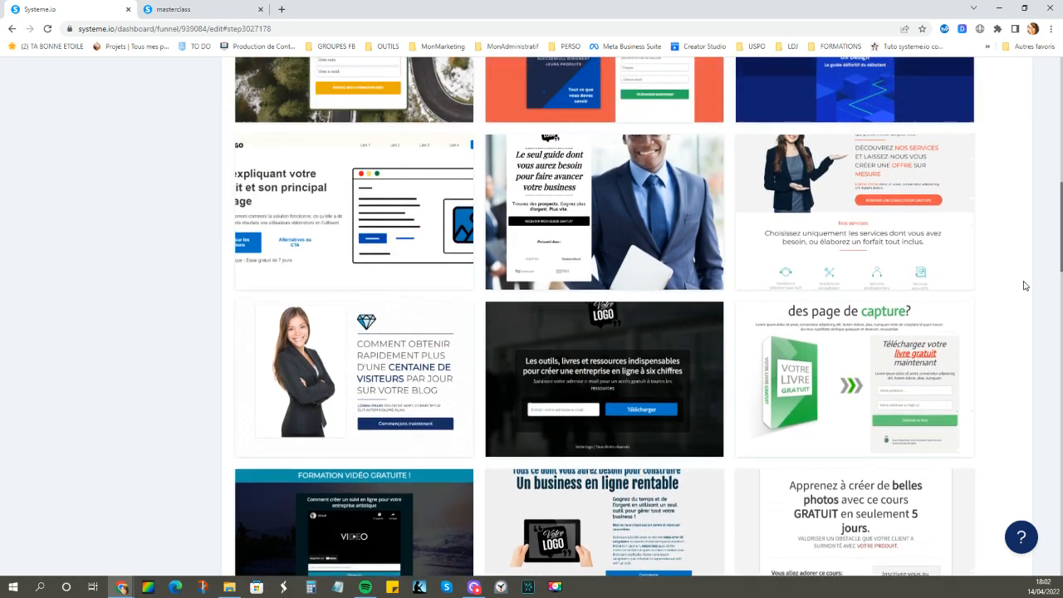
pyautogui.scroll(8, 1023, 285)
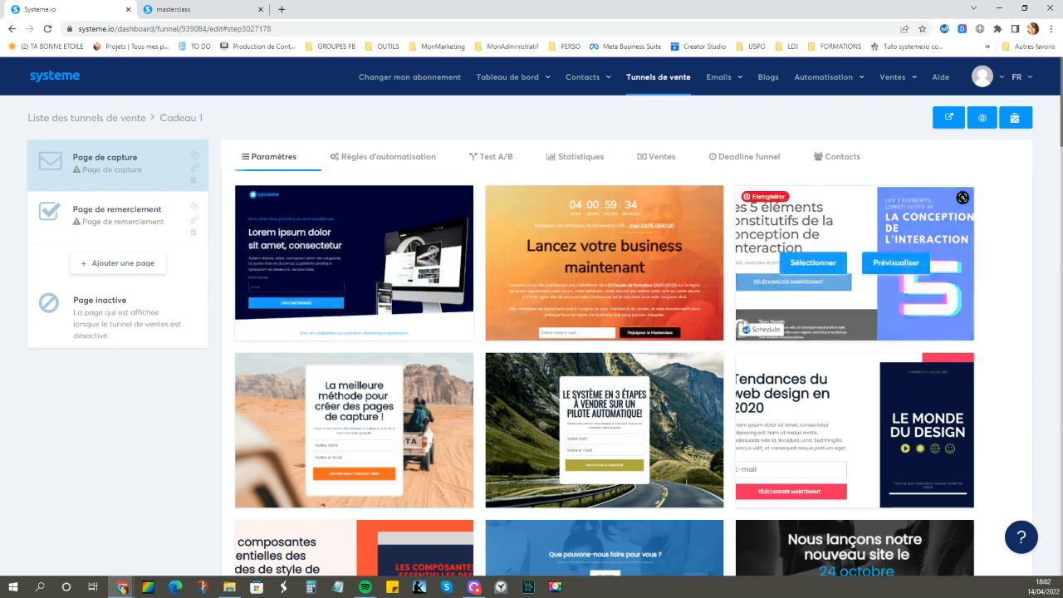
# Step: Open the "Page de remerciement" step and survey its whole template gallery, with a glance back at the masterclass example
pyautogui.click(107, 222)
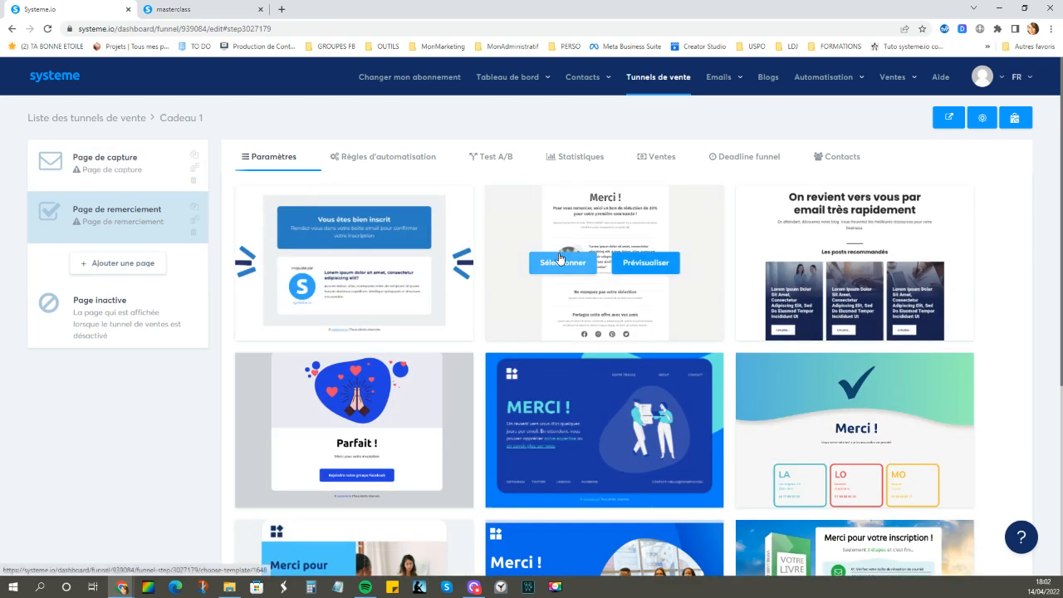
pyautogui.click(204, 10)
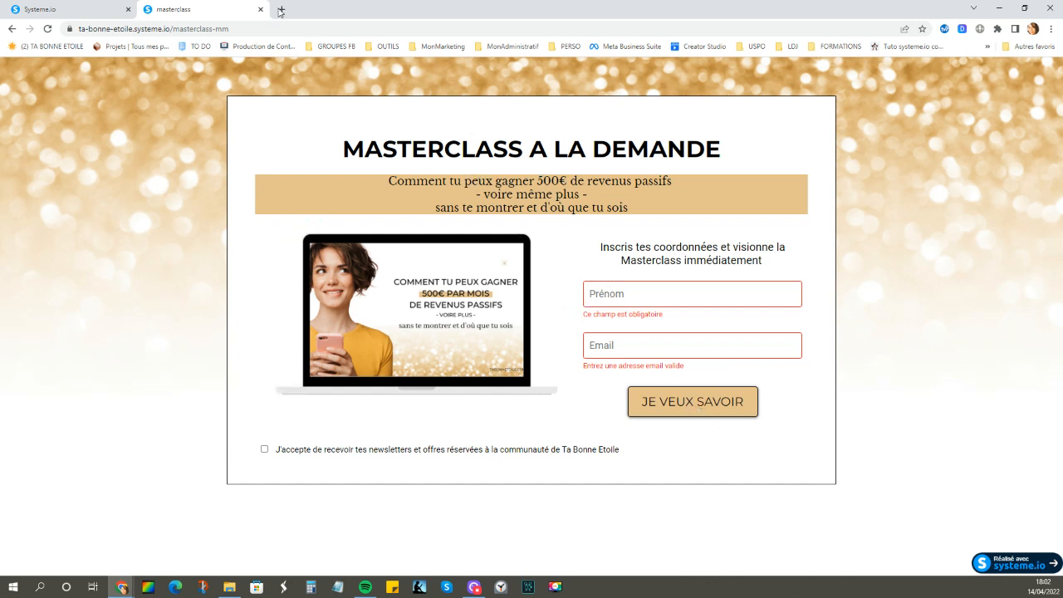
pyautogui.click(85, 11)
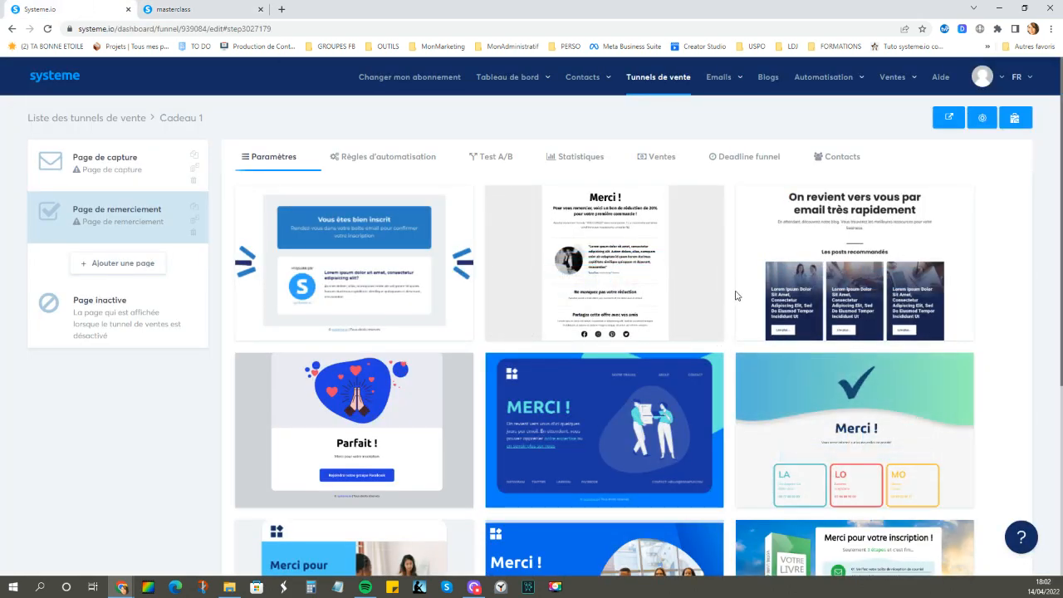
pyautogui.scroll(-2, 663, 317)
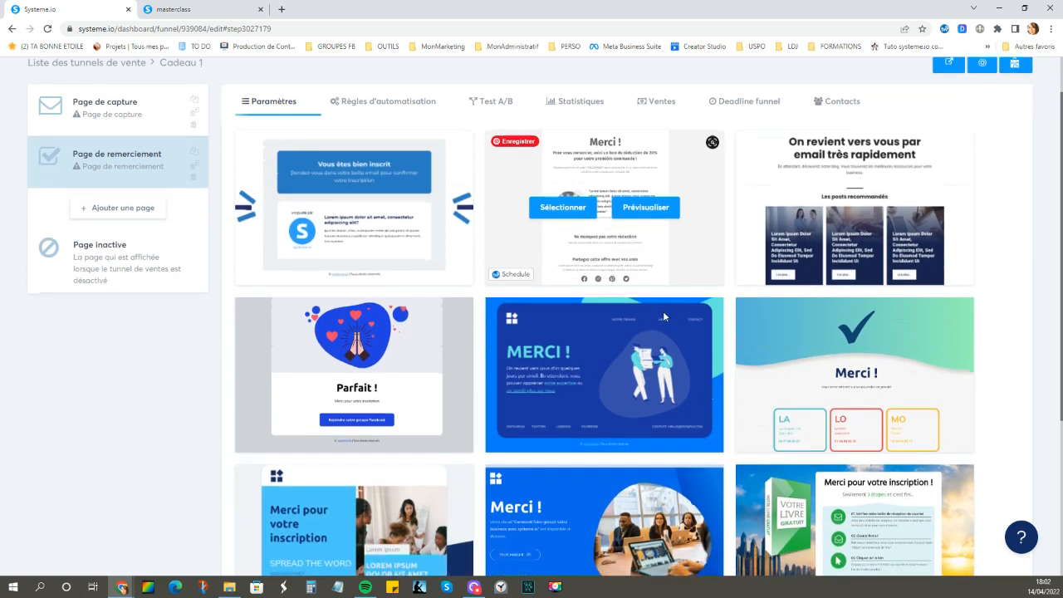
pyautogui.scroll(-2, 662, 315)
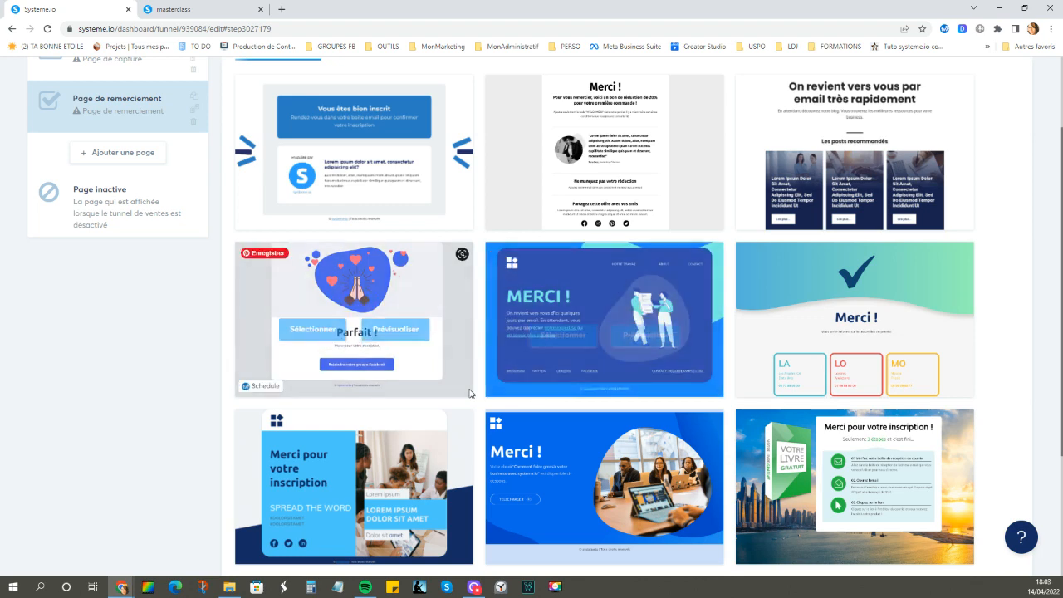
pyautogui.scroll(-3, 469, 392)
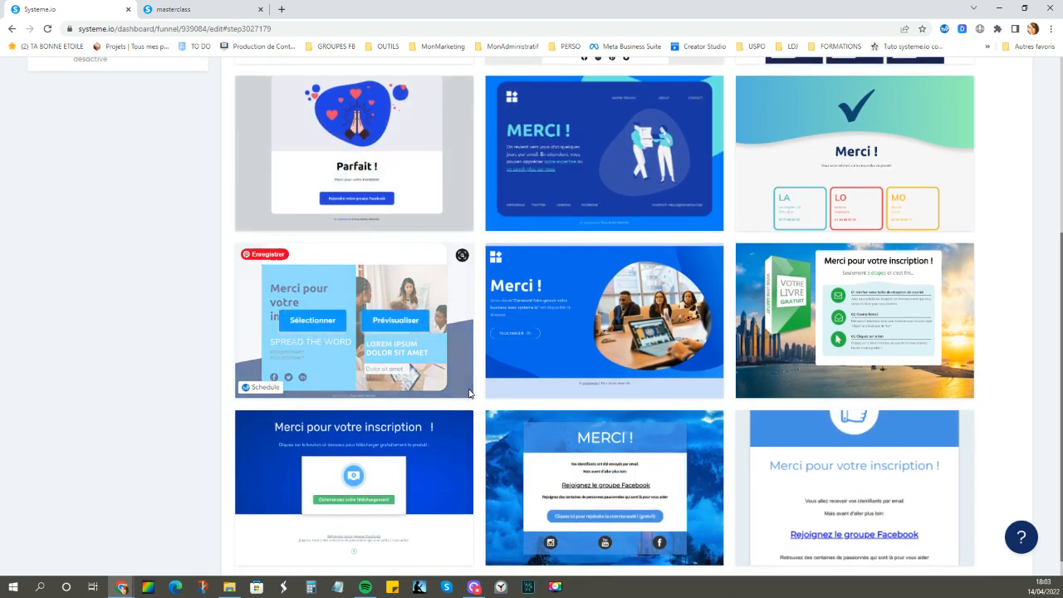
pyautogui.scroll(-1, 469, 393)
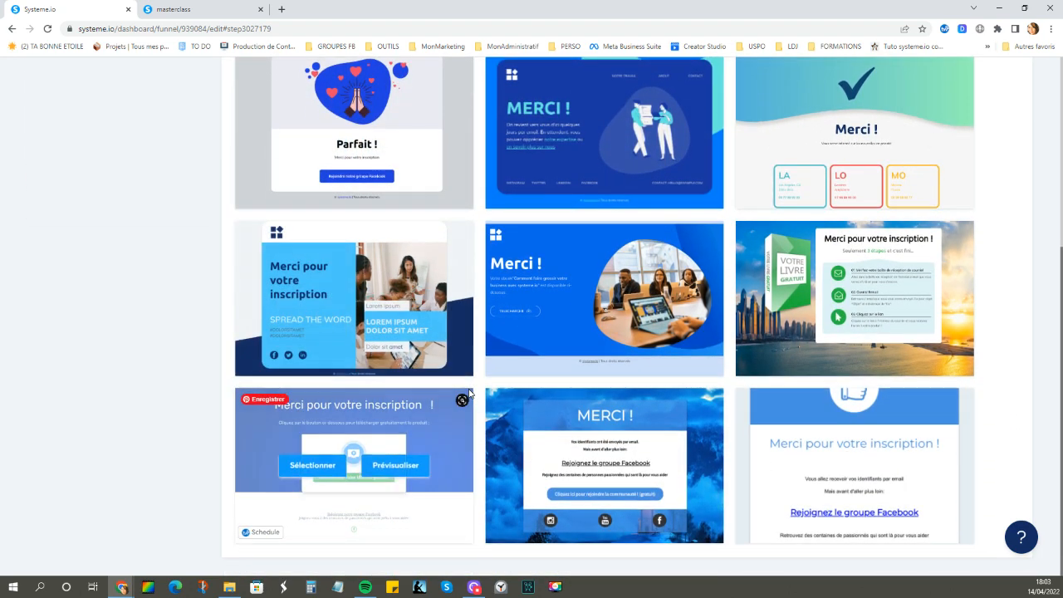
pyautogui.scroll(5, 469, 393)
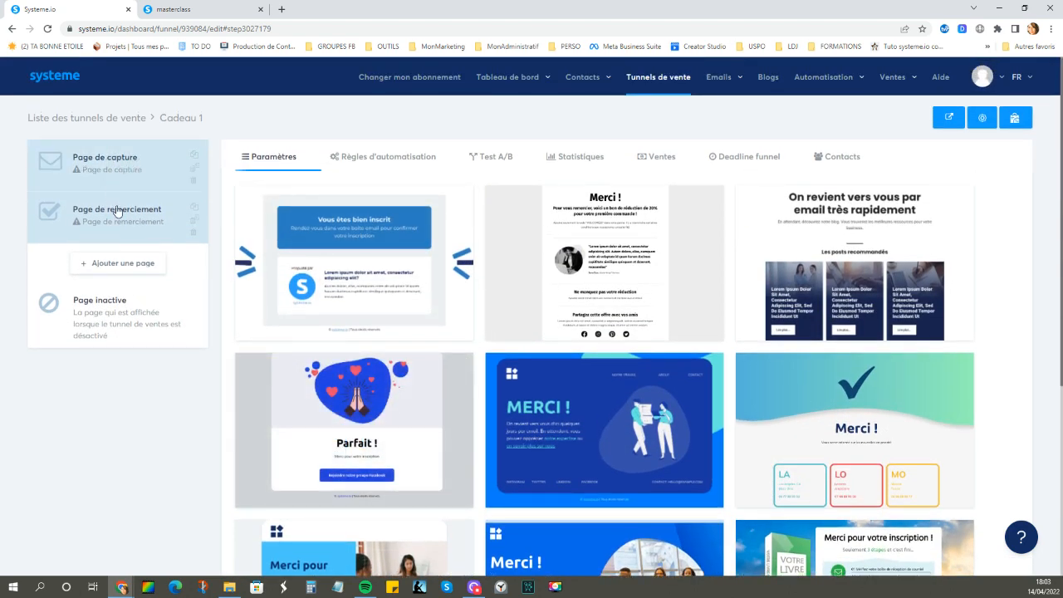
# Step: Apply the mountain-road template "Le système en 3 étapes à vendre sur un pilote automatique!" to the "Page de capture" step
pyautogui.click(117, 170)
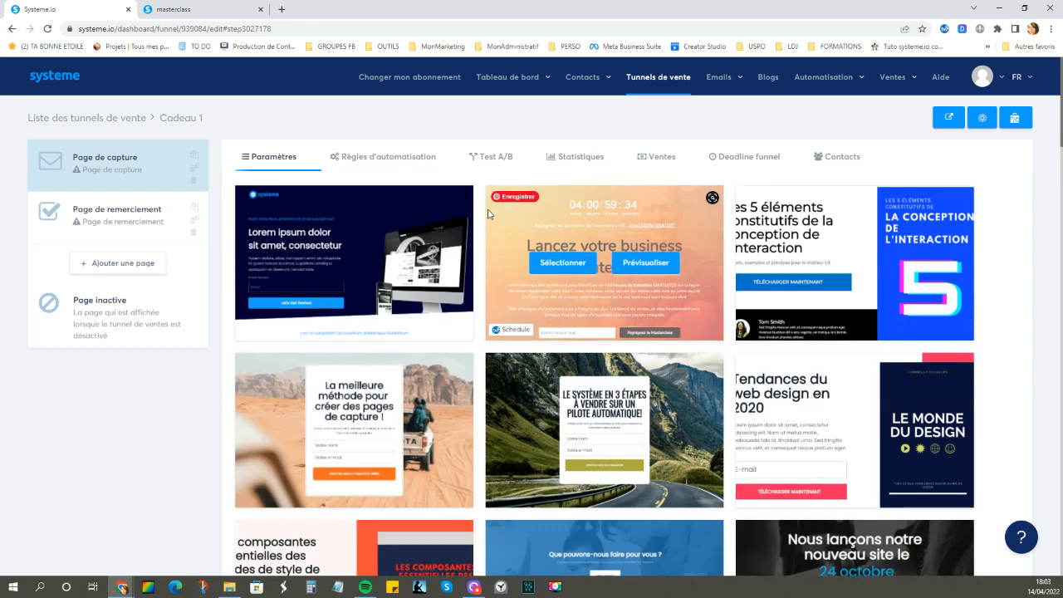
pyautogui.scroll(-3, 603, 239)
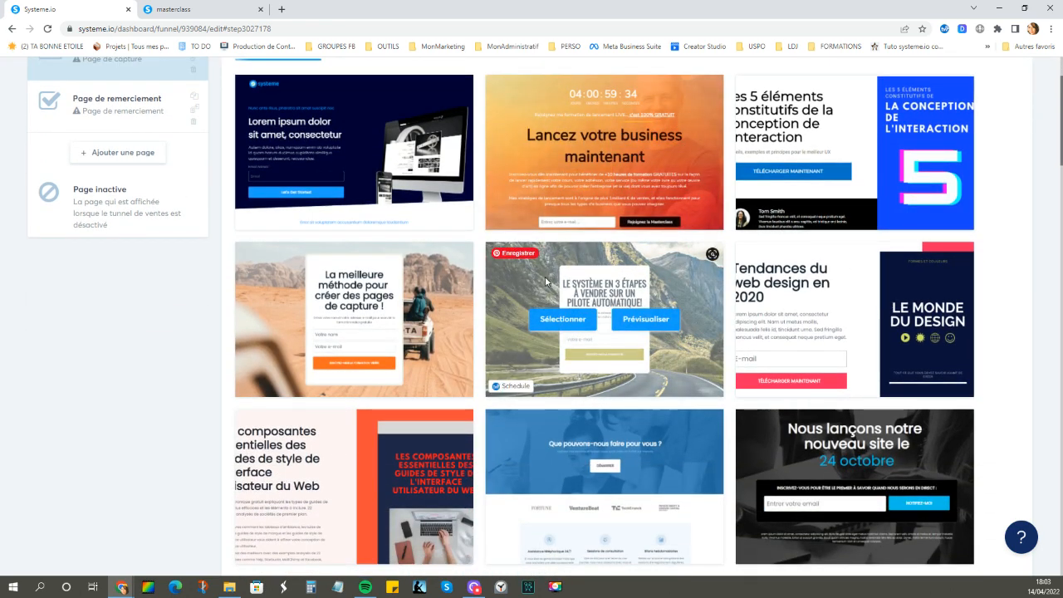
pyautogui.click(561, 320)
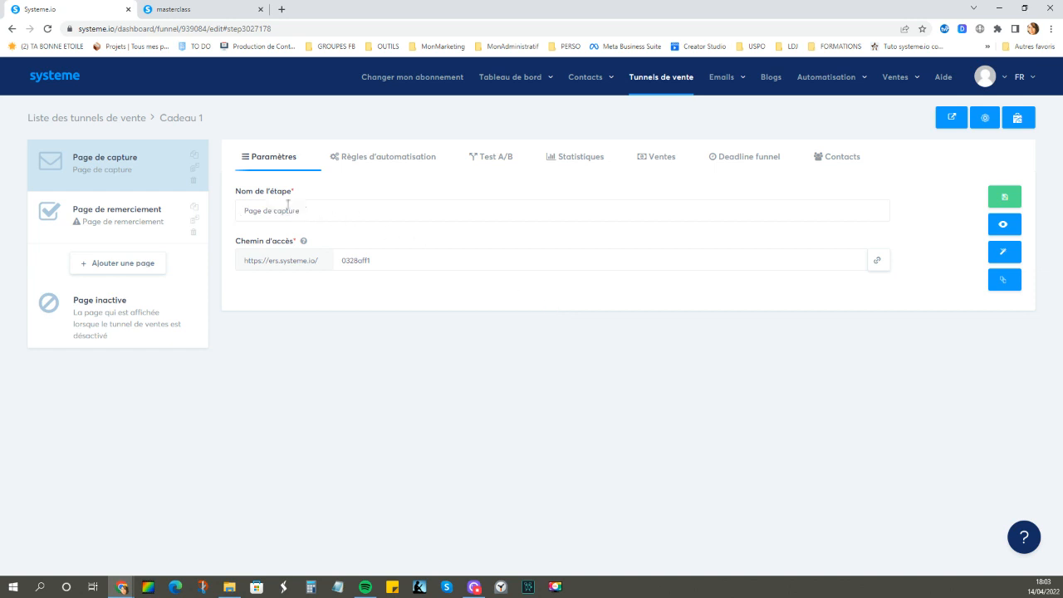
# Step: Preview the new capture page, examine its headline and form, and return to the step's settings
pyautogui.click(1002, 225)
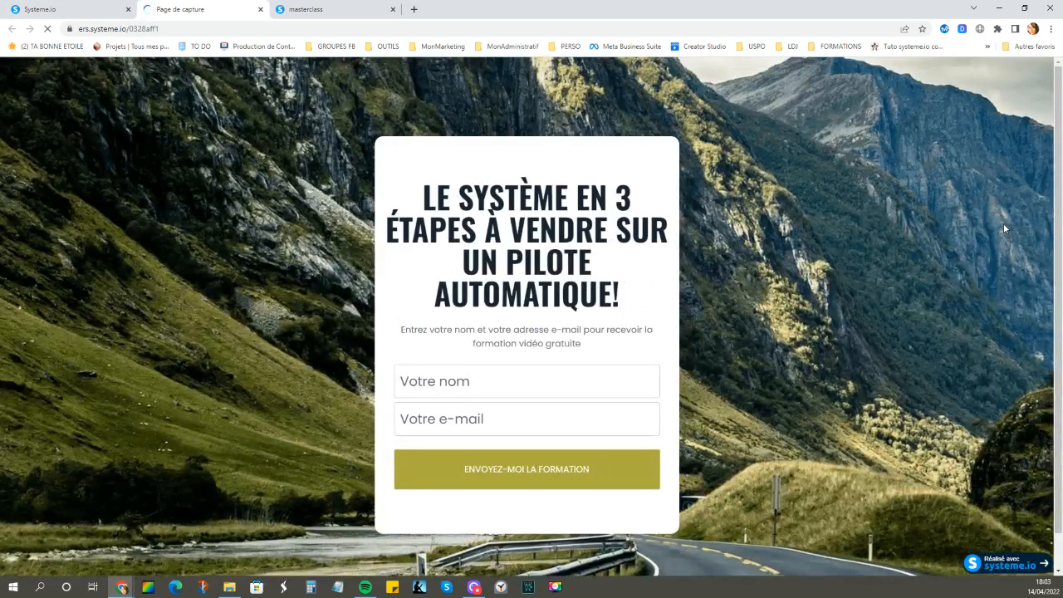
pyautogui.scroll(-1, 617, 365)
pyautogui.scroll(1, 617, 365)
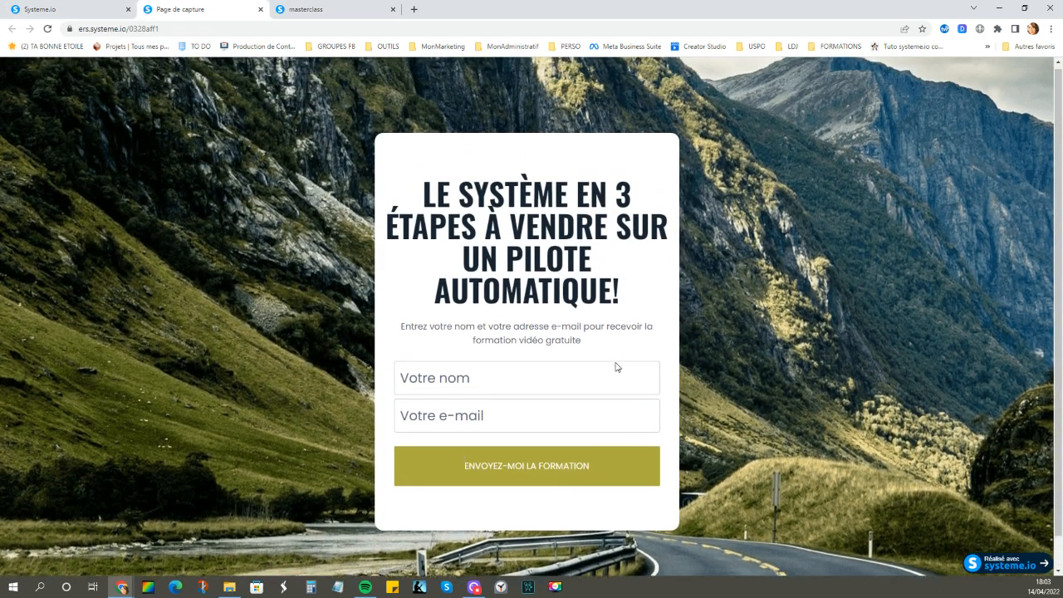
pyautogui.scroll(-1, 617, 367)
pyautogui.scroll(1, 616, 367)
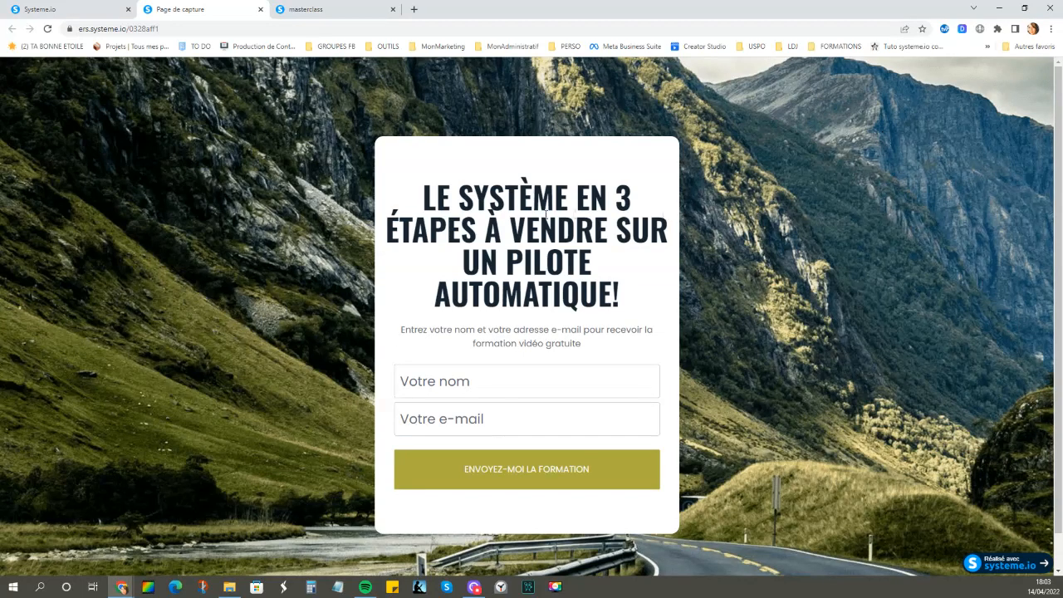
pyautogui.moveTo(448, 192); pyautogui.dragTo(596, 272)
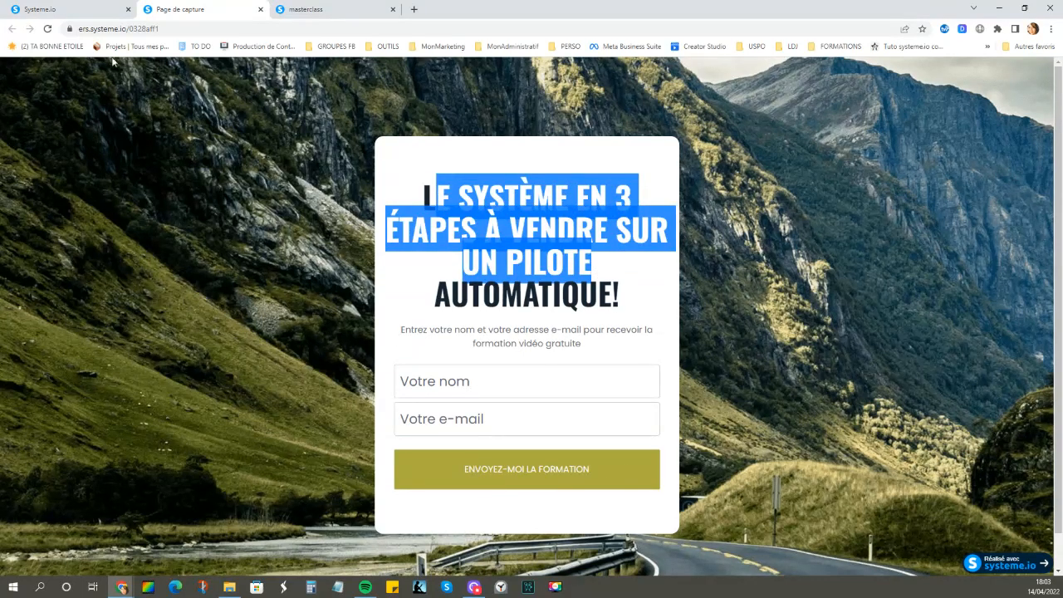
pyautogui.click(68, 15)
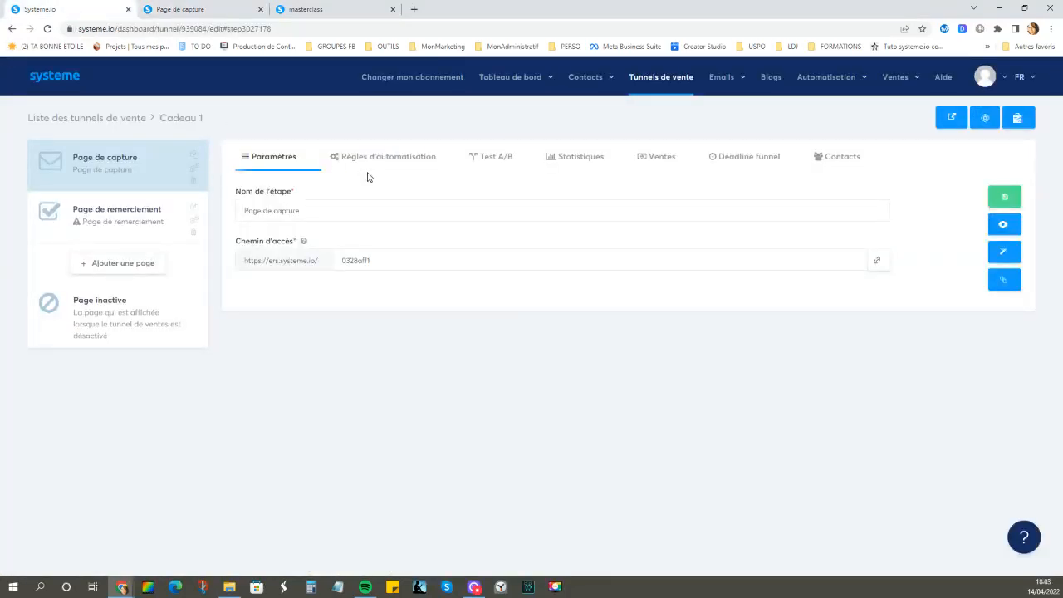
# Step: Rename the "Page de capture" step as "Capture cadeau 1"
pyautogui.moveTo(302, 210); pyautogui.dragTo(221, 214)
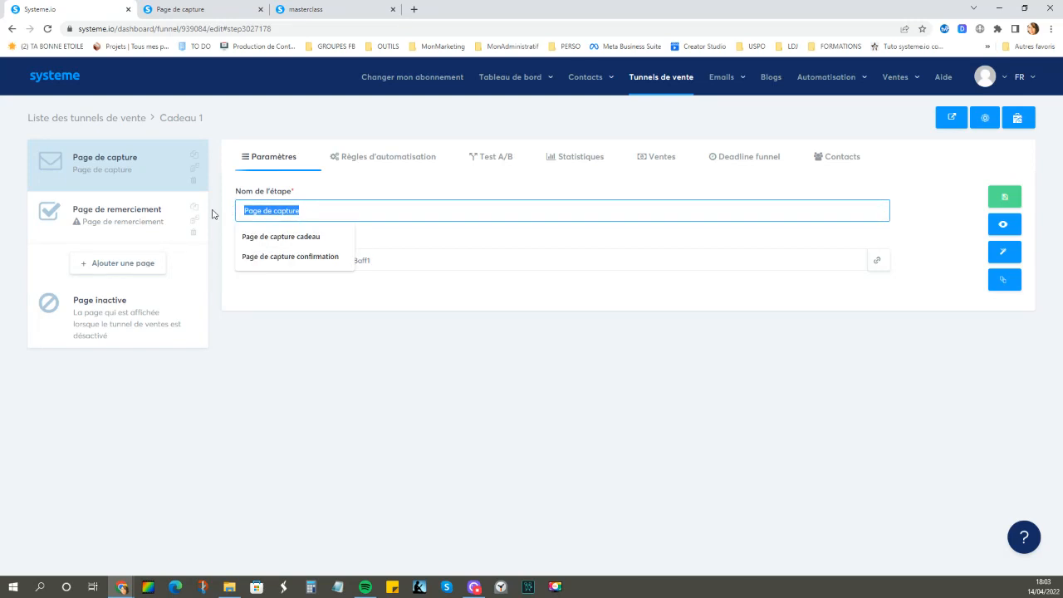
pyautogui.write('Page')
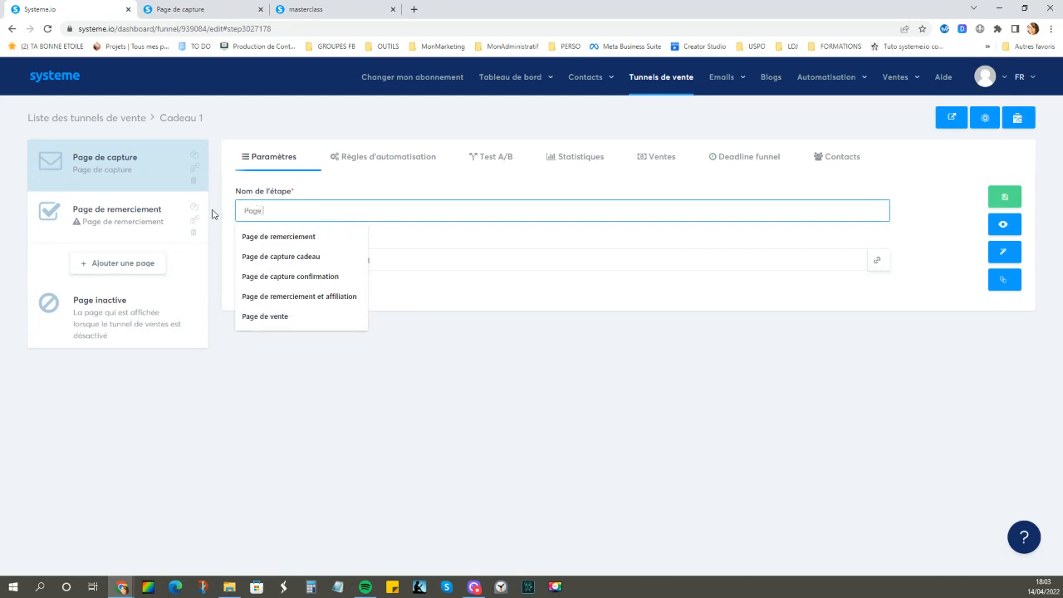
pyautogui.press('BackSpace')
pyautogui.press('BackSpace')
pyautogui.press('BackSpace')
pyautogui.press('BackSpace')
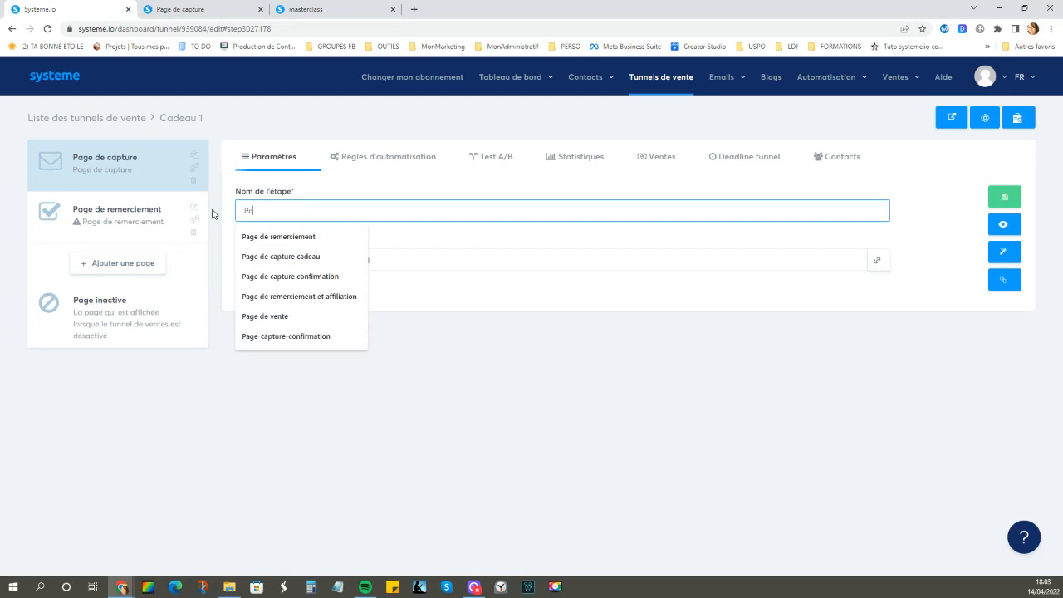
pyautogui.write('Copture cadeau 1')
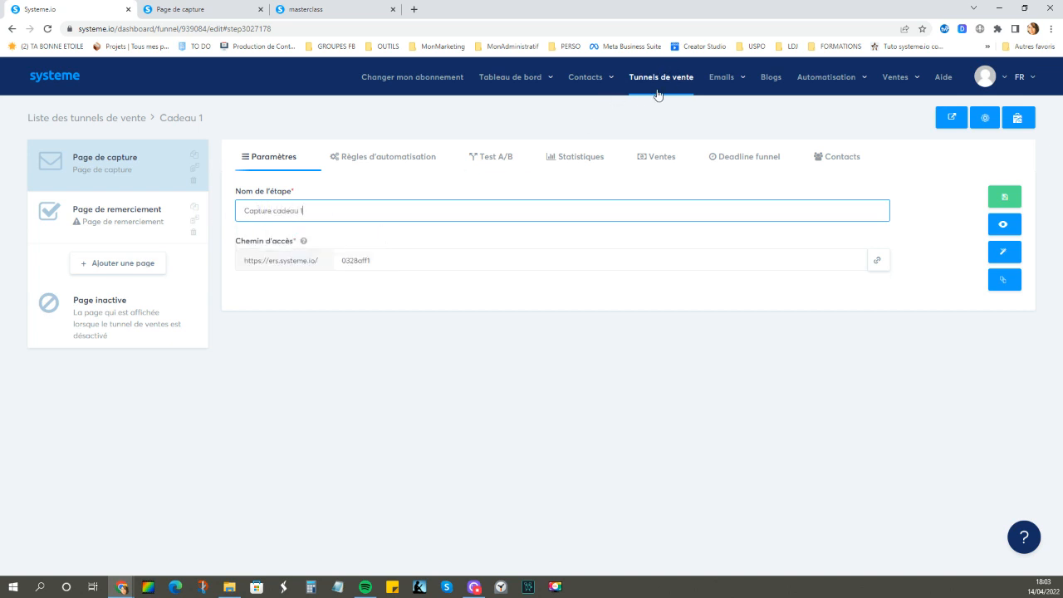
# Step: Set the capture step's access path to "cadeau-1"
pyautogui.doubleClick(387, 261)
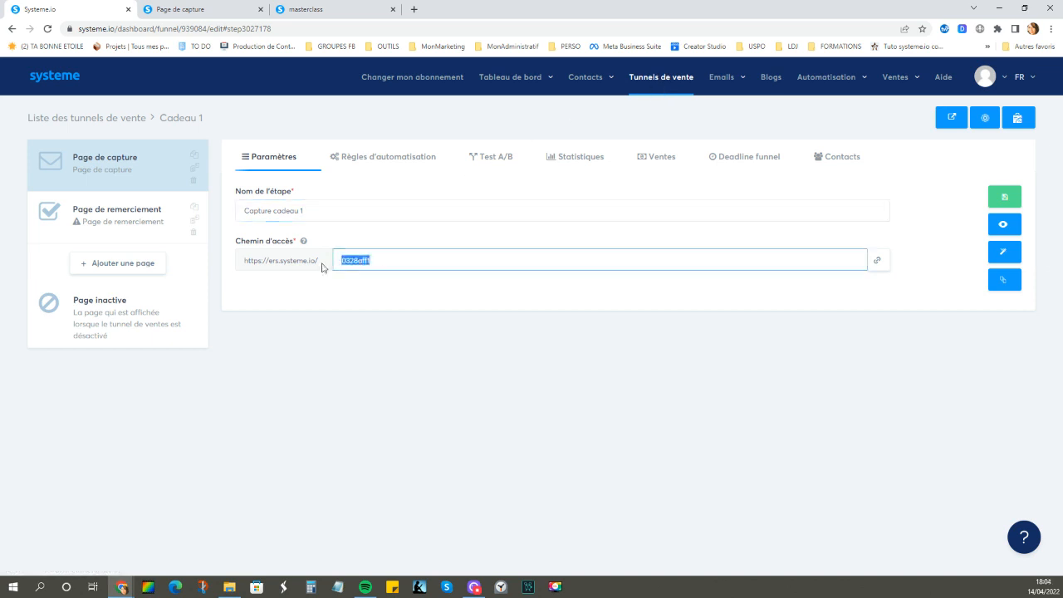
pyautogui.click(386, 261)
pyautogui.moveTo(387, 259); pyautogui.dragTo(315, 260)
pyautogui.write('cadeau-1')
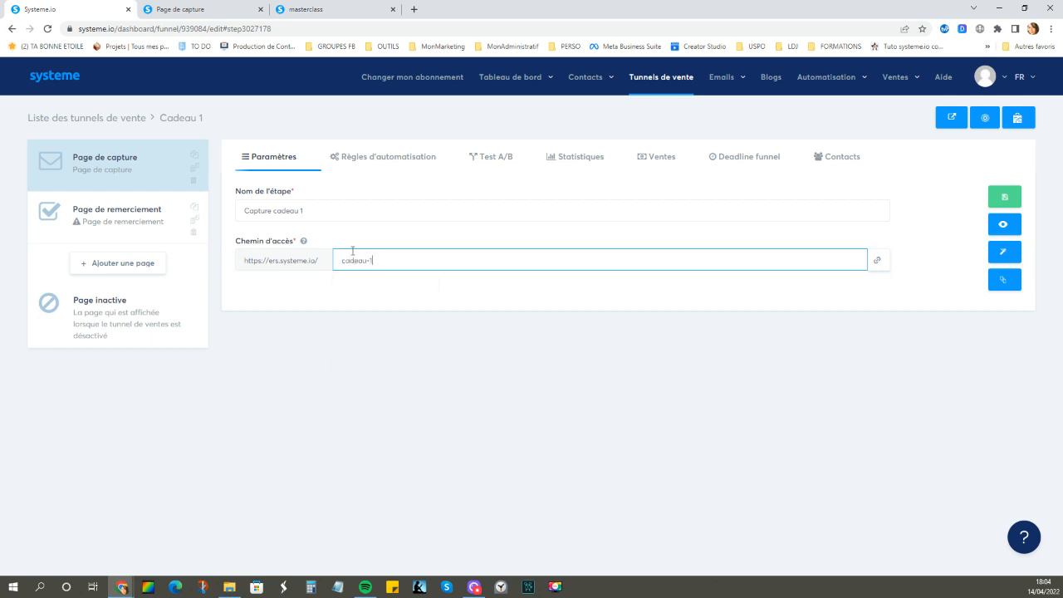
pyautogui.click(385, 291)
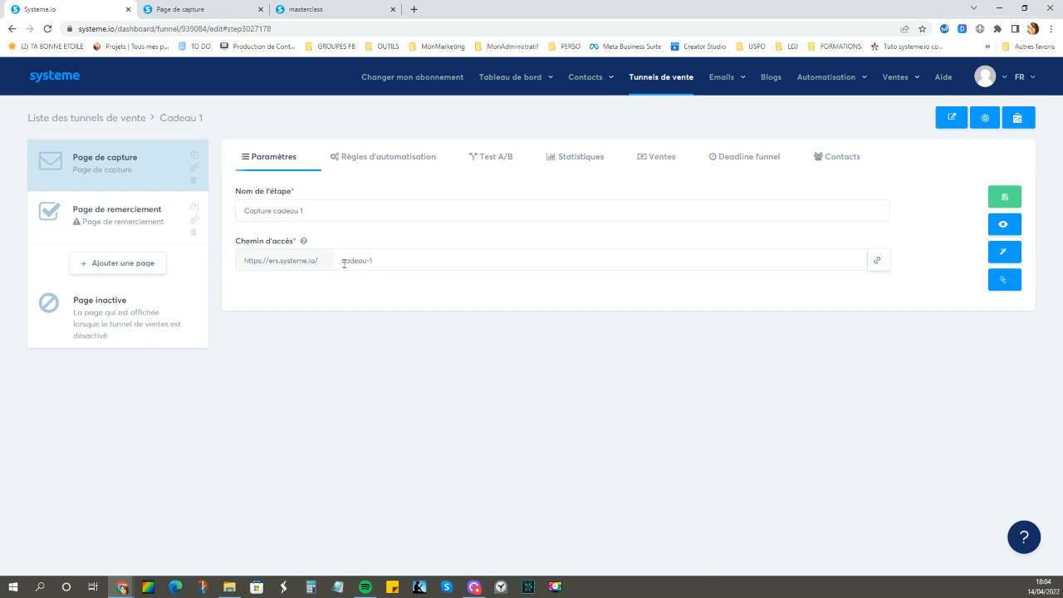
# Step: Examine the masterclass example's full web address and compare its structure with the capture step's access path
pyautogui.click(330, 11)
pyautogui.click(237, 28)
pyautogui.click(239, 28)
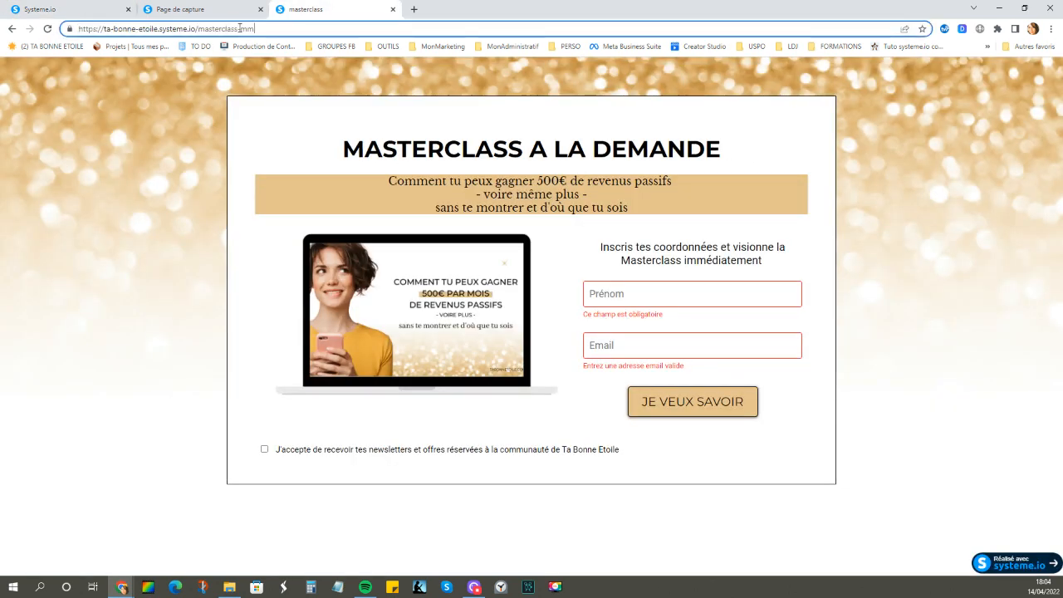
pyautogui.moveTo(264, 31); pyautogui.dragTo(79, 29)
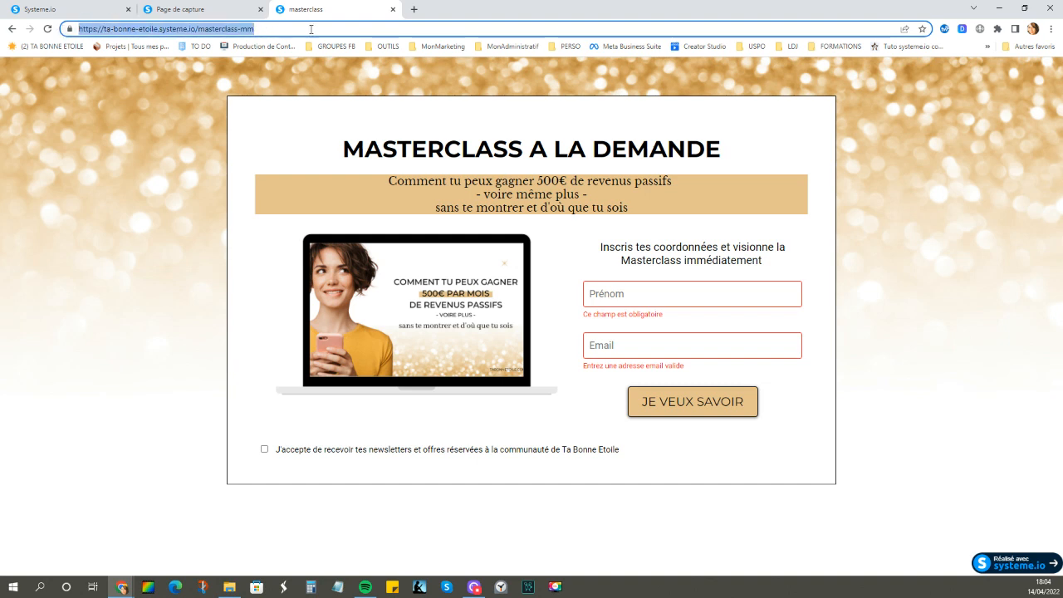
pyautogui.click(96, 15)
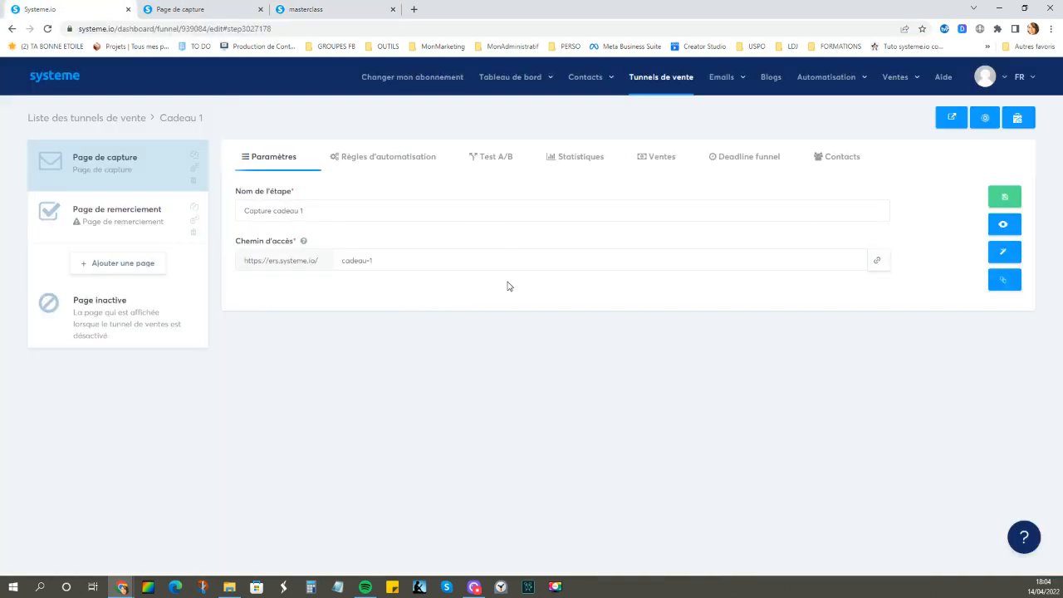
pyautogui.moveTo(421, 267); pyautogui.dragTo(204, 260)
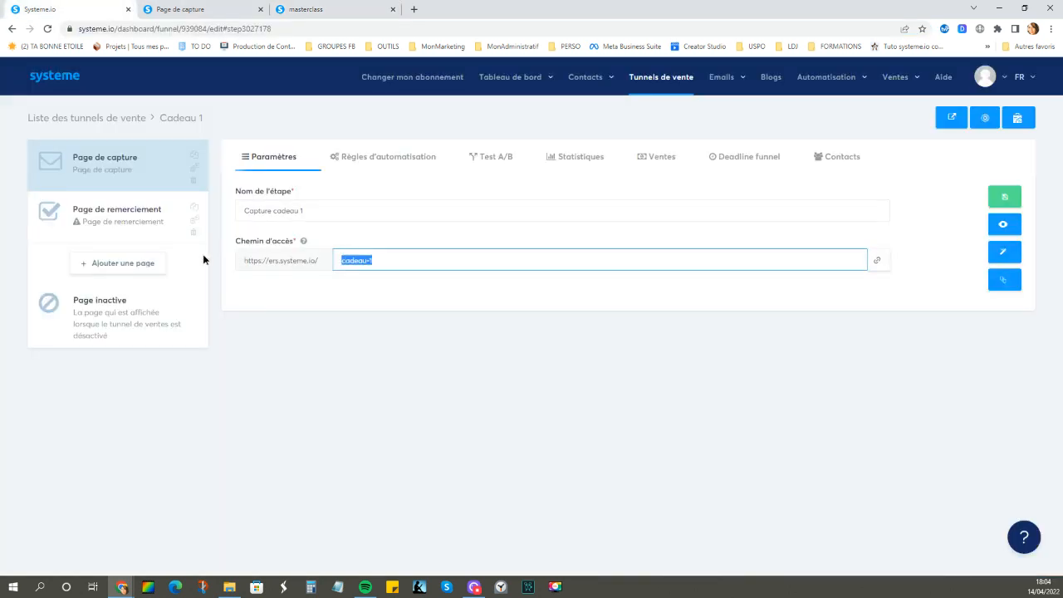
pyautogui.click(353, 242)
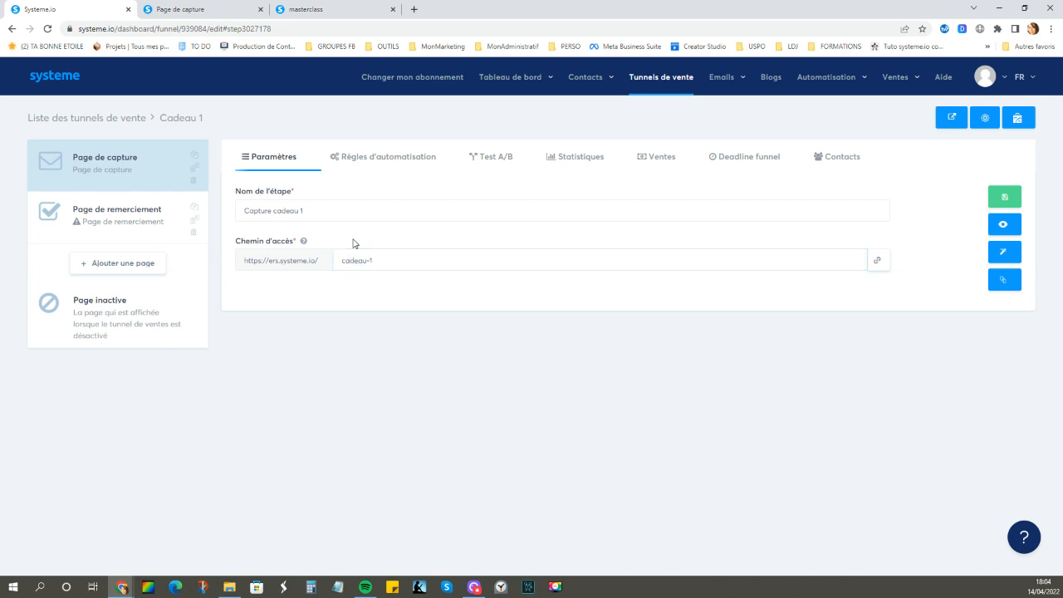
# Step: Try to use the capture step's copied link in a new browser tab, and check the address of the earlier preview
pyautogui.click(876, 264)
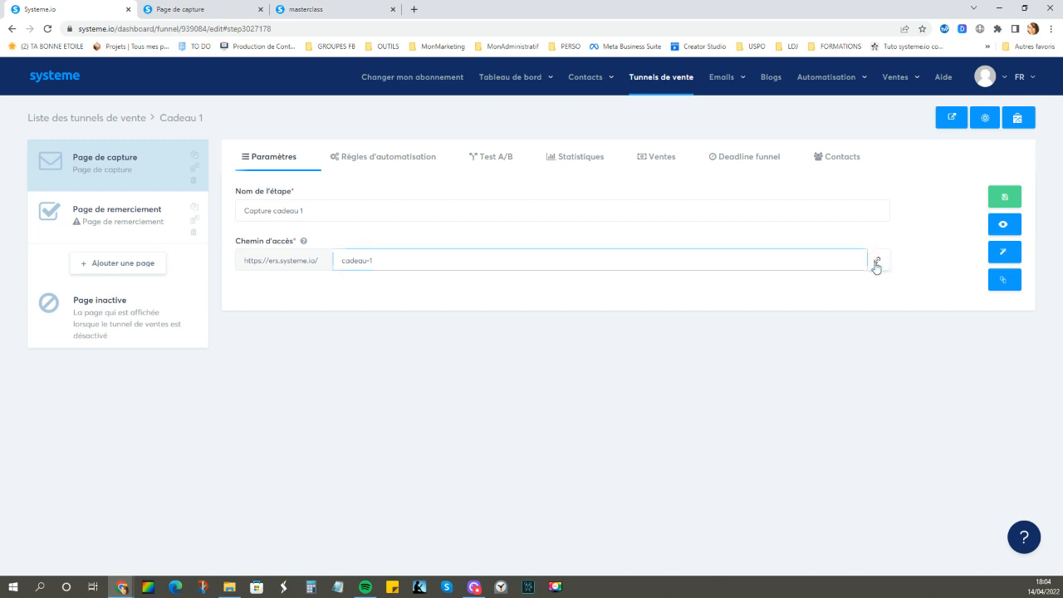
pyautogui.click(413, 9)
pyautogui.hotkey('ctrl', 'v')
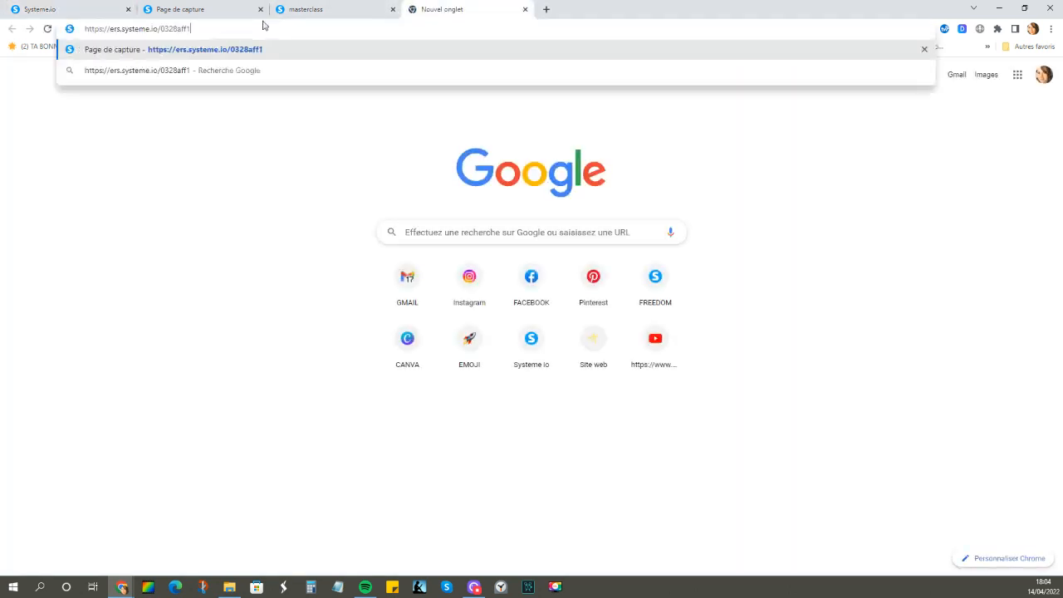
pyautogui.click(201, 15)
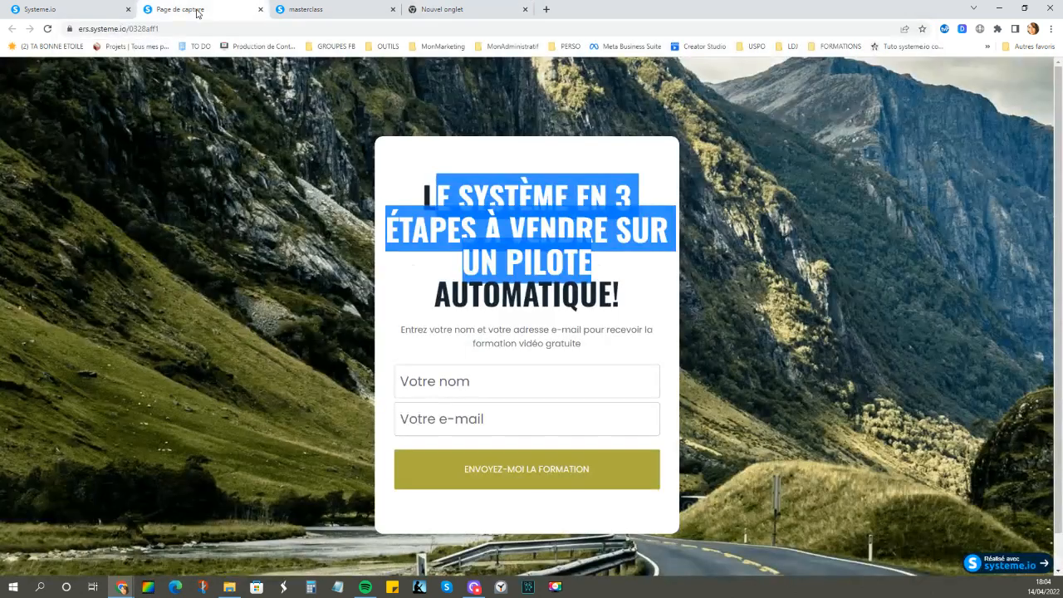
pyautogui.click(92, 11)
# Step: Save the capture step's settings and open its newly copied link, ers.systeme.io/cadeau-1, in the blank browser tab
pyautogui.click(1004, 197)
pyautogui.click(877, 267)
pyautogui.click(465, 9)
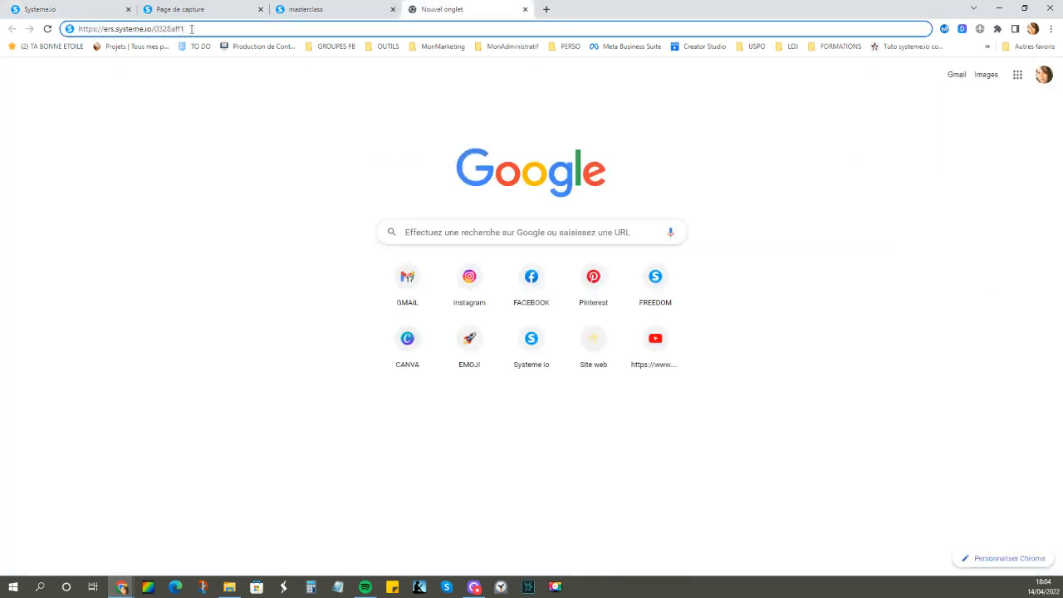
pyautogui.moveTo(192, 30); pyautogui.dragTo(32, 28)
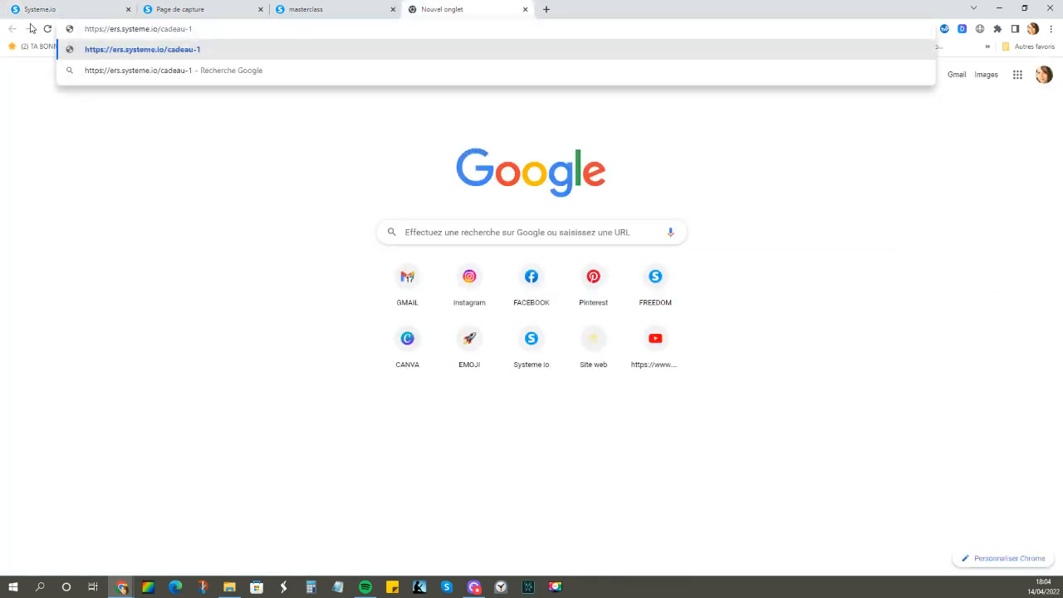
pyautogui.click(97, 47)
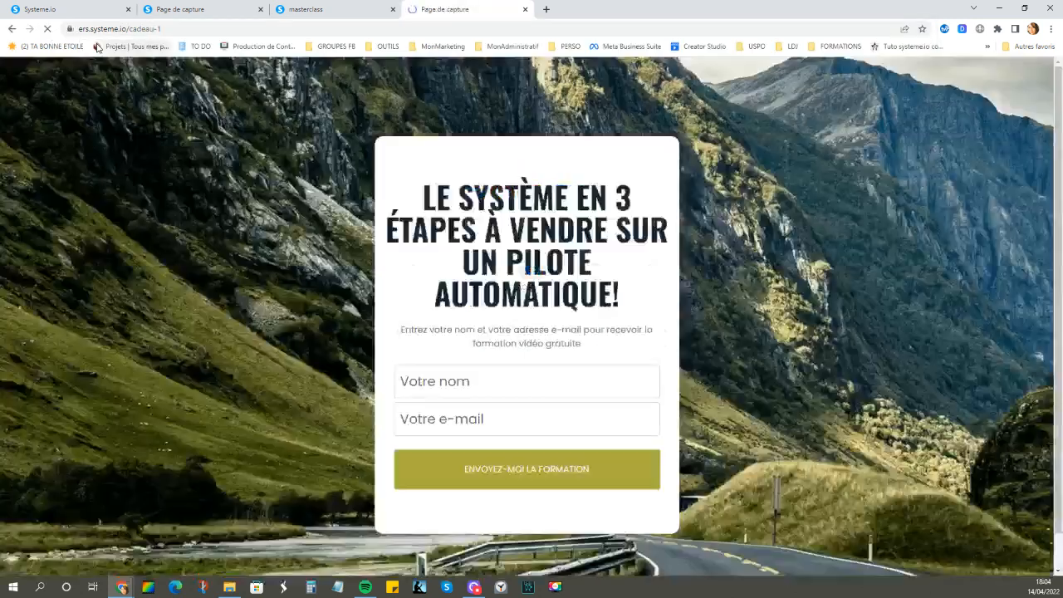
# Step: Open the "Capture cadeau 1" page in the page editor and select the section over the mountain background
pyautogui.click(58, 12)
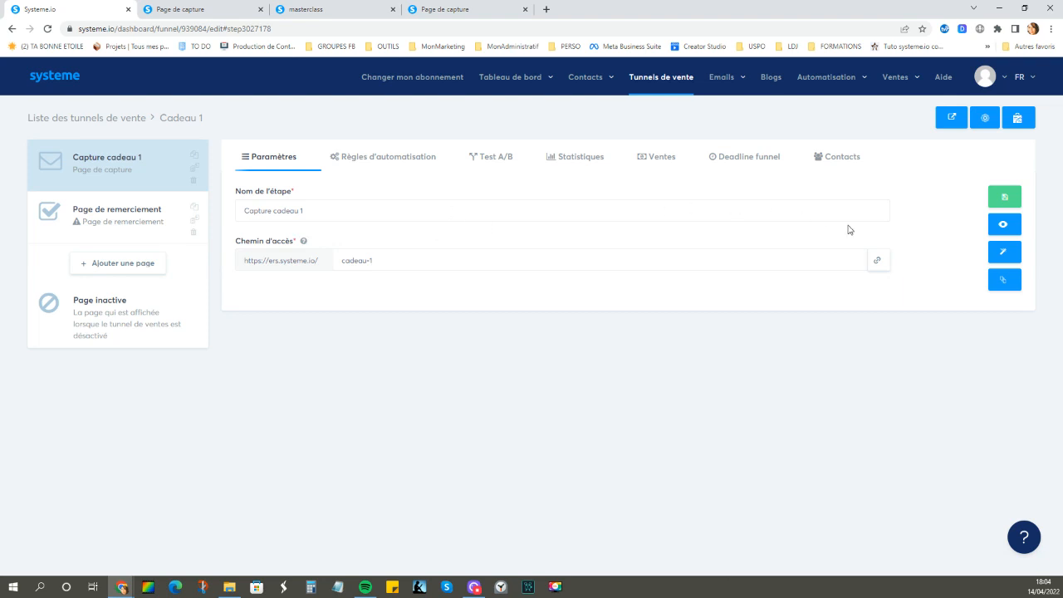
pyautogui.click(1004, 254)
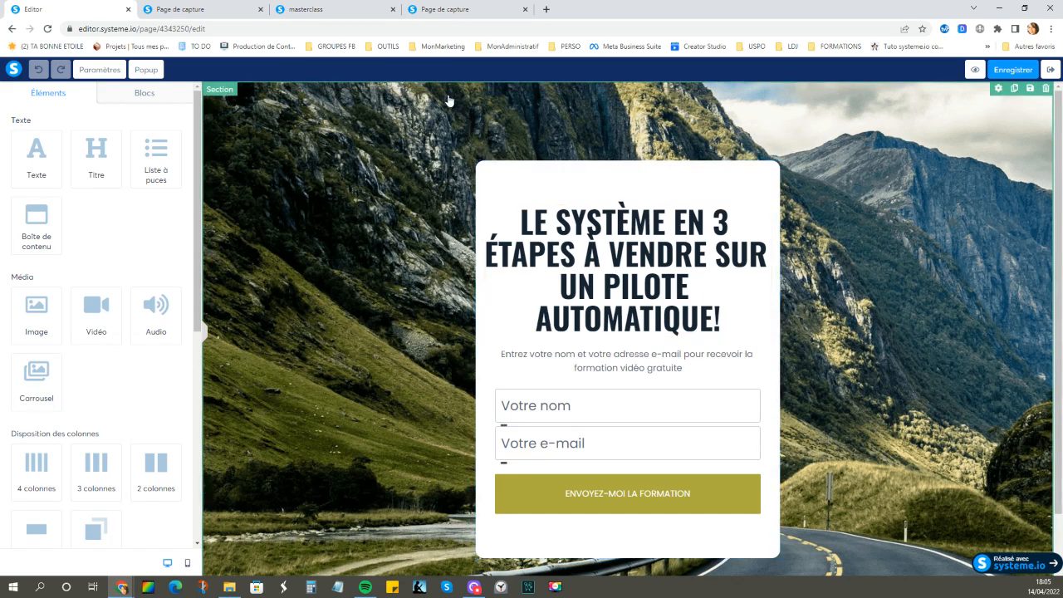
pyautogui.click(274, 111)
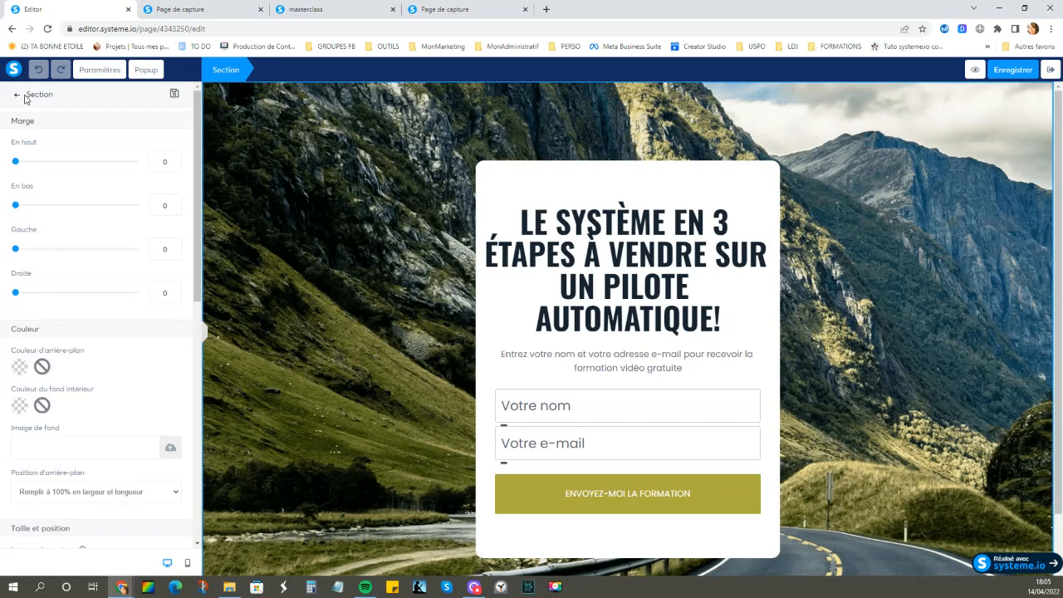
# Step: Examine the selected section's margin, colour, background image, padding, shadow and visibility settings
pyautogui.moveTo(26, 93); pyautogui.dragTo(57, 95)
pyautogui.scroll(-3, 49, 390)
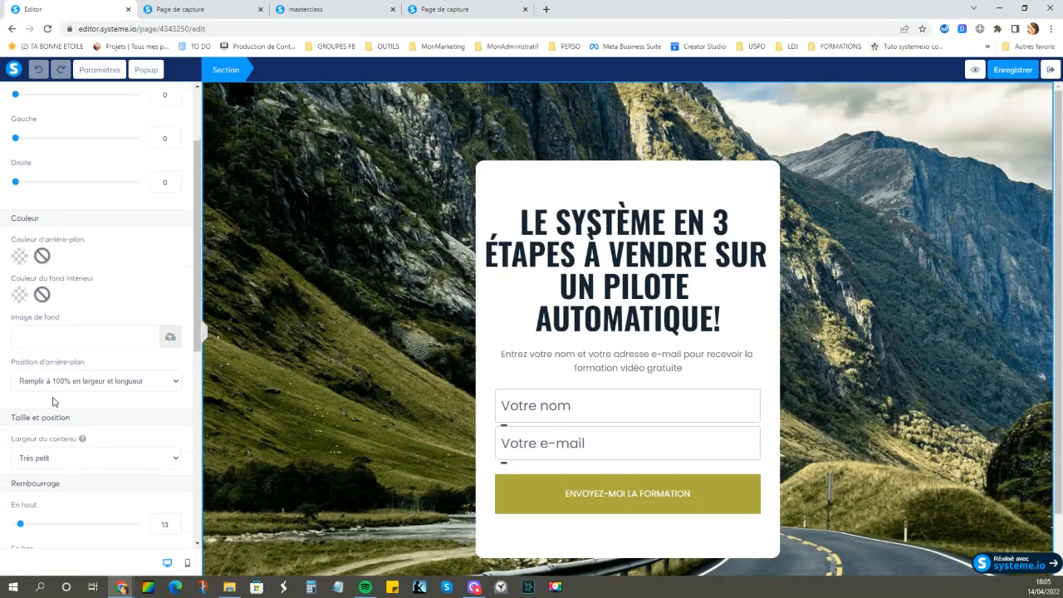
pyautogui.scroll(-5, 52, 402)
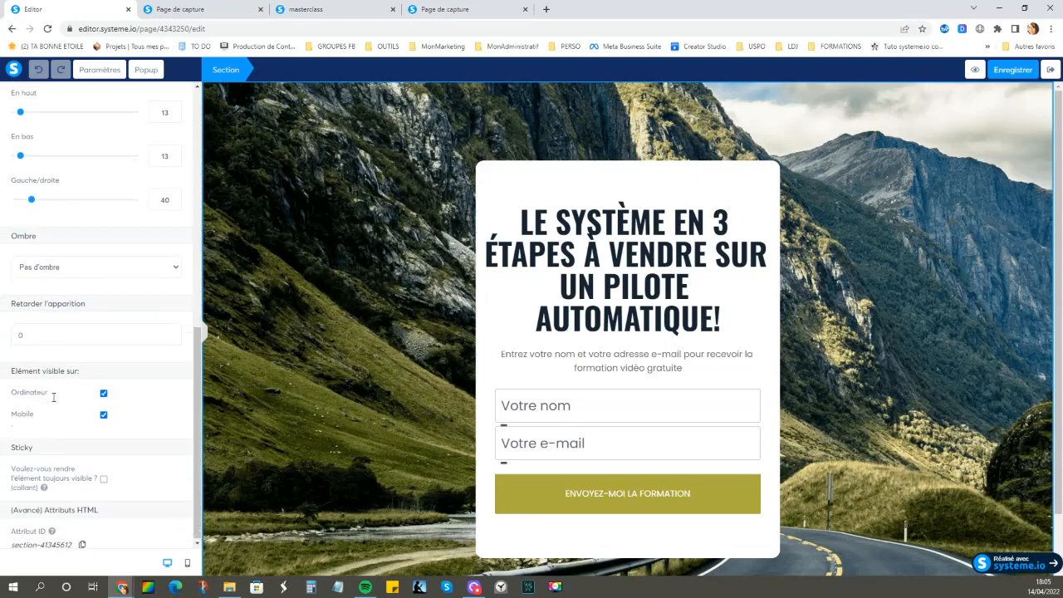
pyautogui.scroll(8, 52, 401)
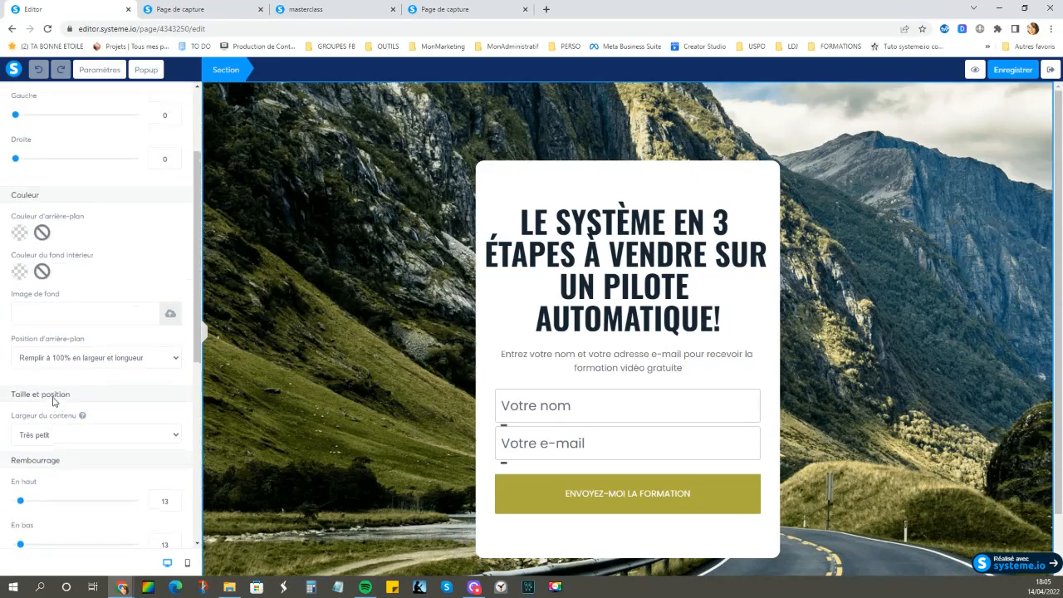
pyautogui.scroll(-3, 53, 401)
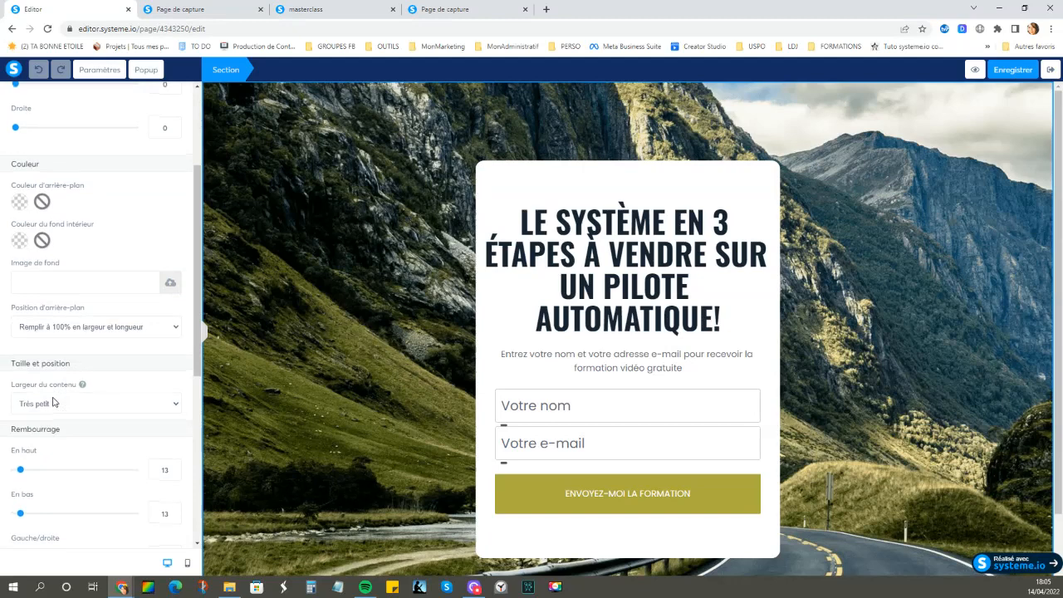
pyautogui.scroll(3, 52, 402)
pyautogui.click(289, 150)
pyautogui.click(289, 151)
pyautogui.click(289, 151)
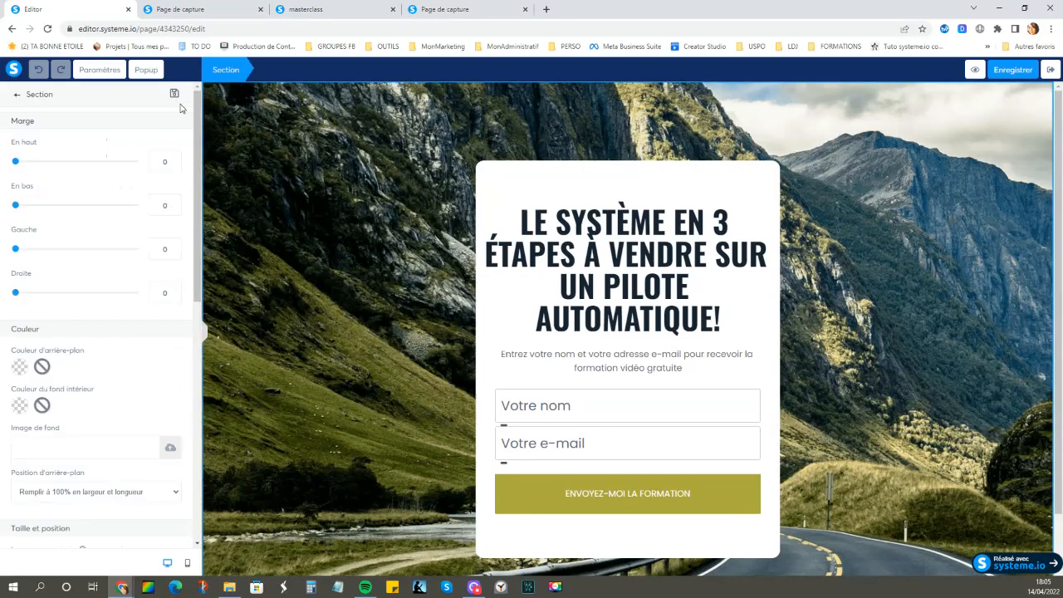
# Step: Remove the mountain background image in the general page settings
pyautogui.click(98, 71)
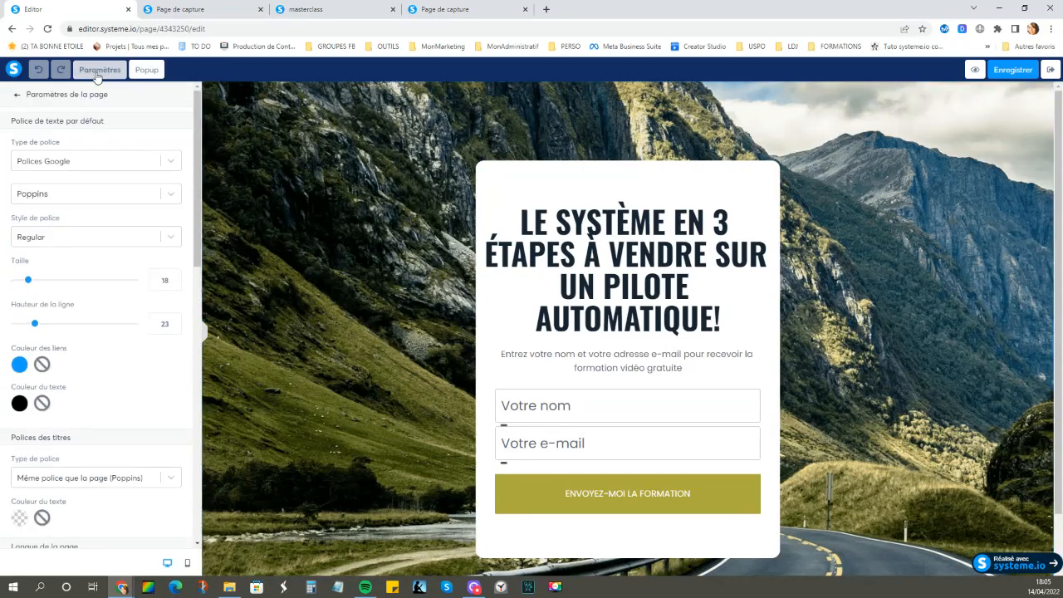
pyautogui.scroll(-4, 113, 278)
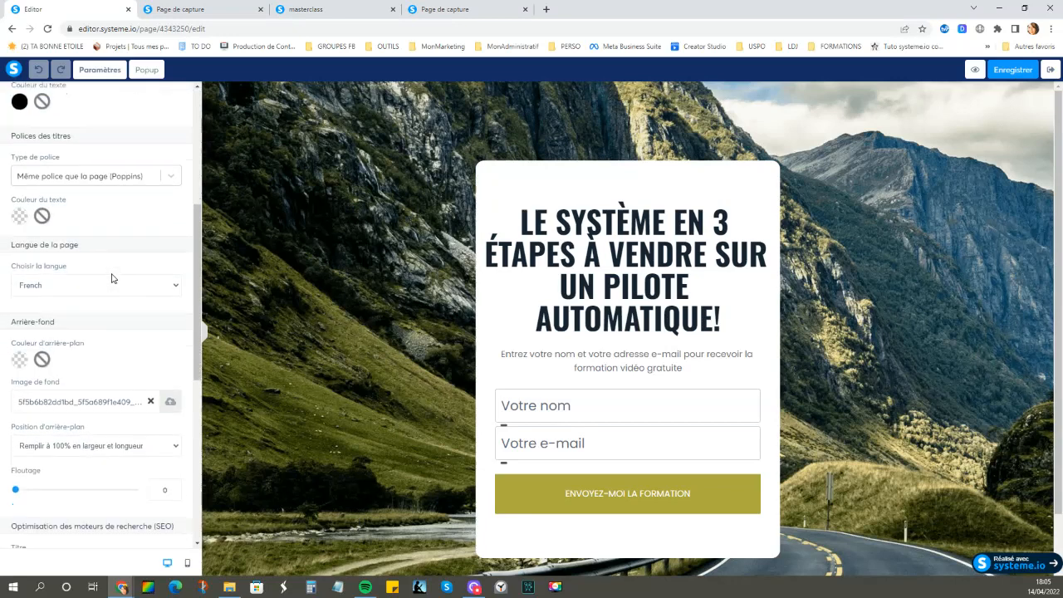
pyautogui.moveTo(75, 371); pyautogui.dragTo(131, 372)
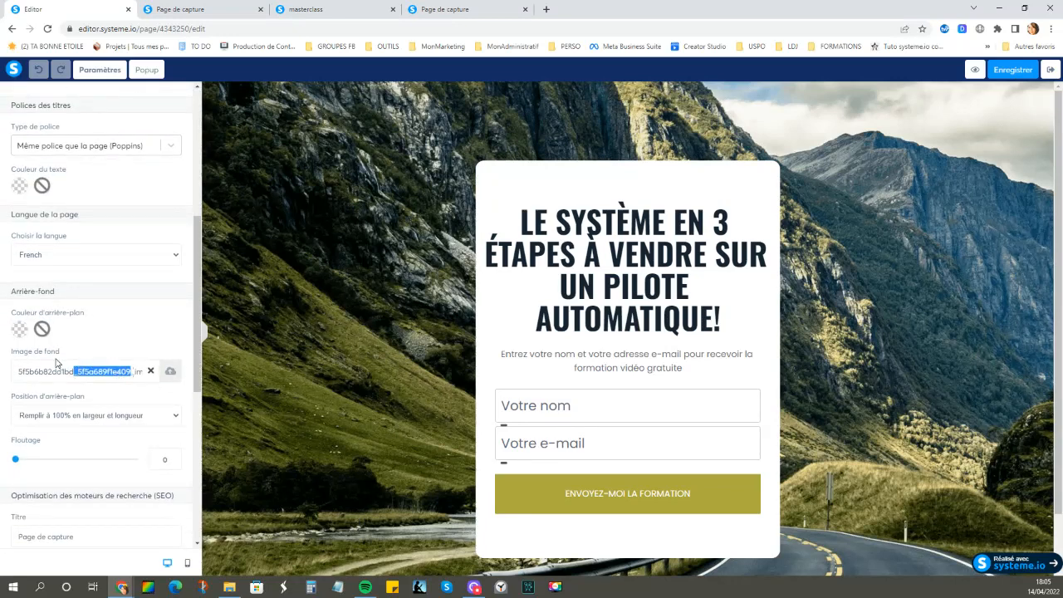
pyautogui.click(150, 372)
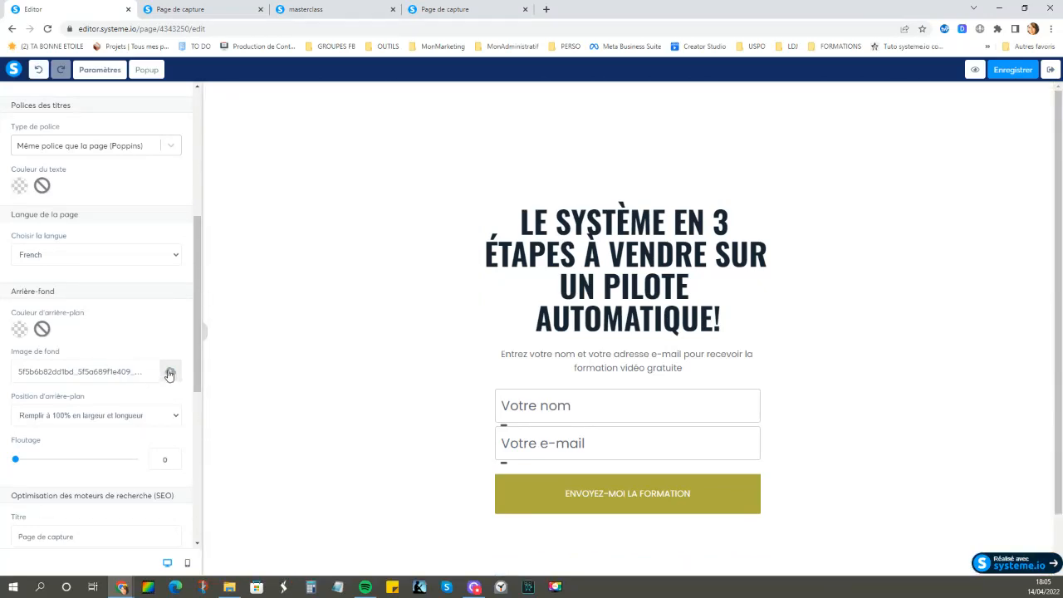
# Step: Open the image chooser for the page's background image and check its upload and existing-images options
pyautogui.click(166, 374)
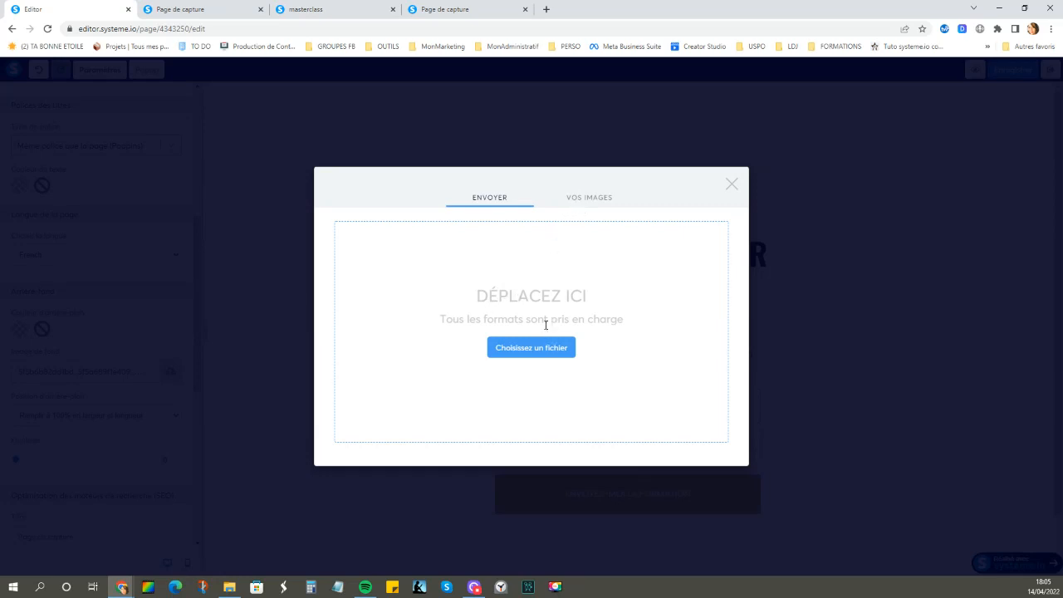
pyautogui.click(521, 348)
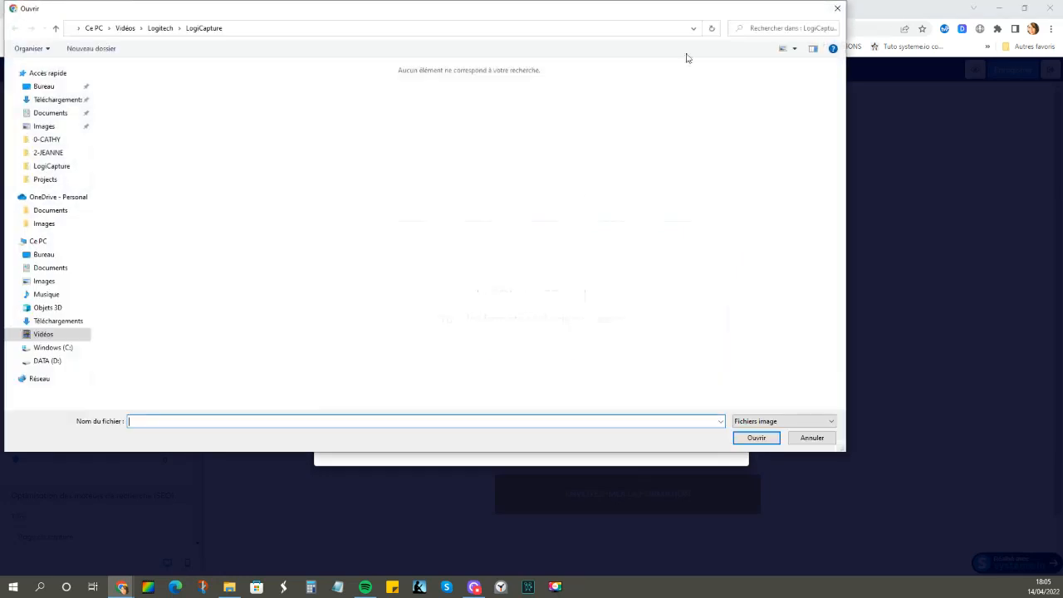
pyautogui.click(836, 9)
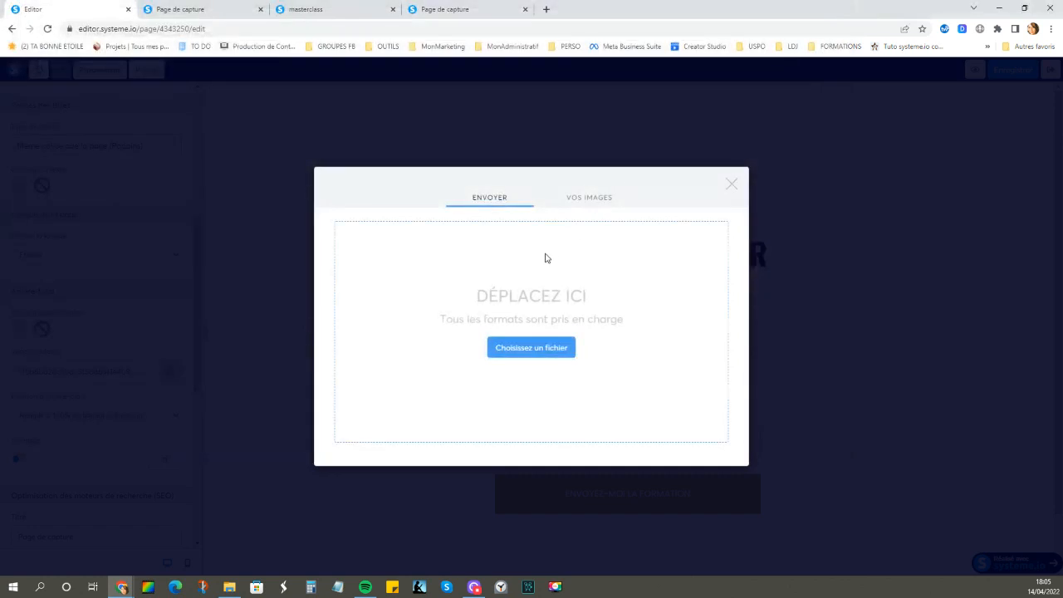
pyautogui.click(582, 202)
pyautogui.click(482, 175)
# Step: Upload aircraft-465723_1920 from Documents > 4-MARKETING > Marketing-Photos and insert it as the page's background image
pyautogui.click(516, 355)
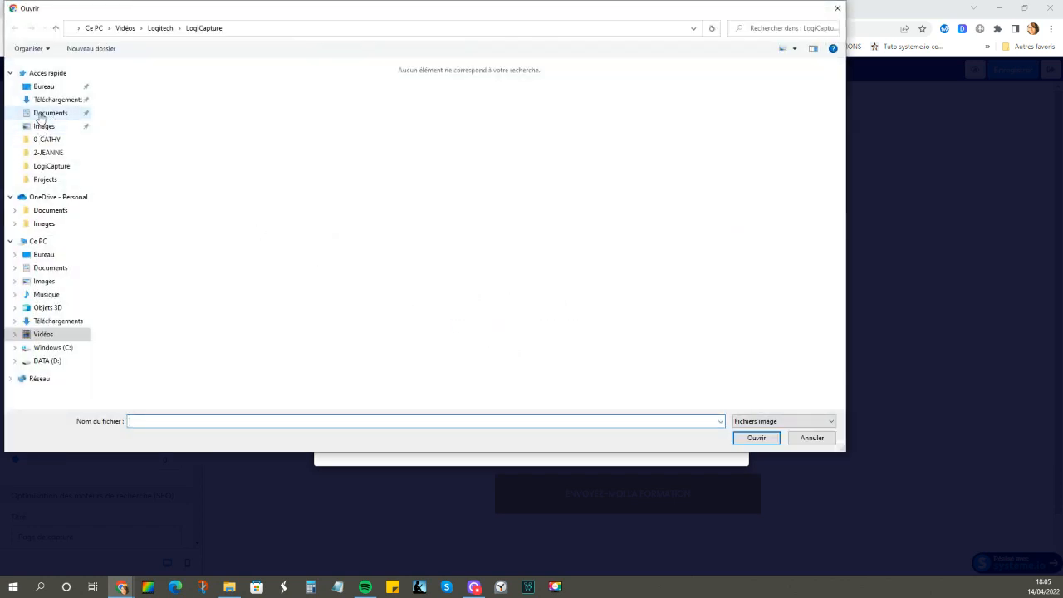
pyautogui.click(48, 113)
pyautogui.doubleClick(136, 137)
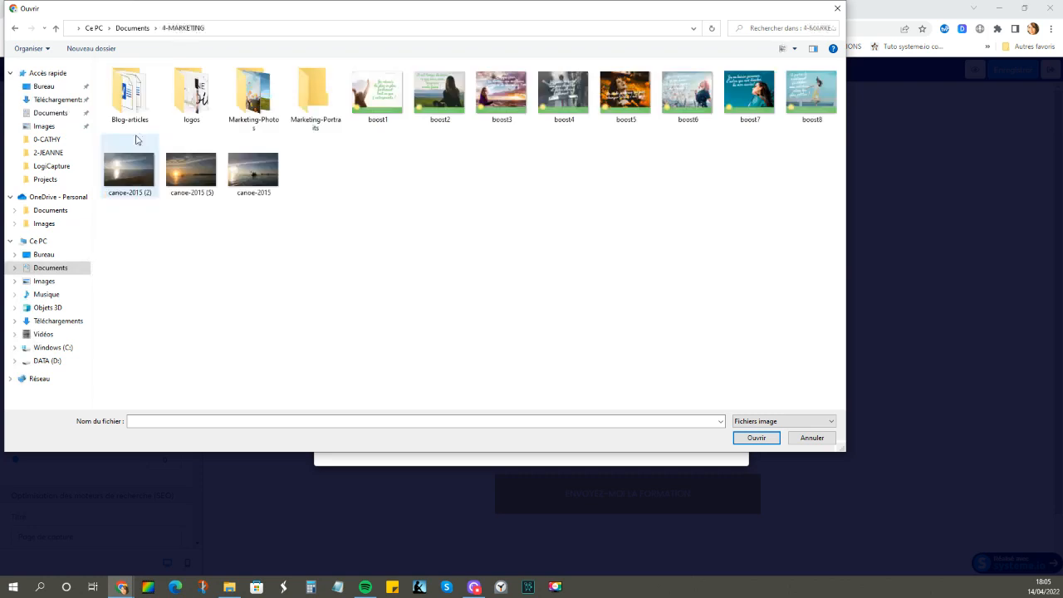
pyautogui.doubleClick(266, 116)
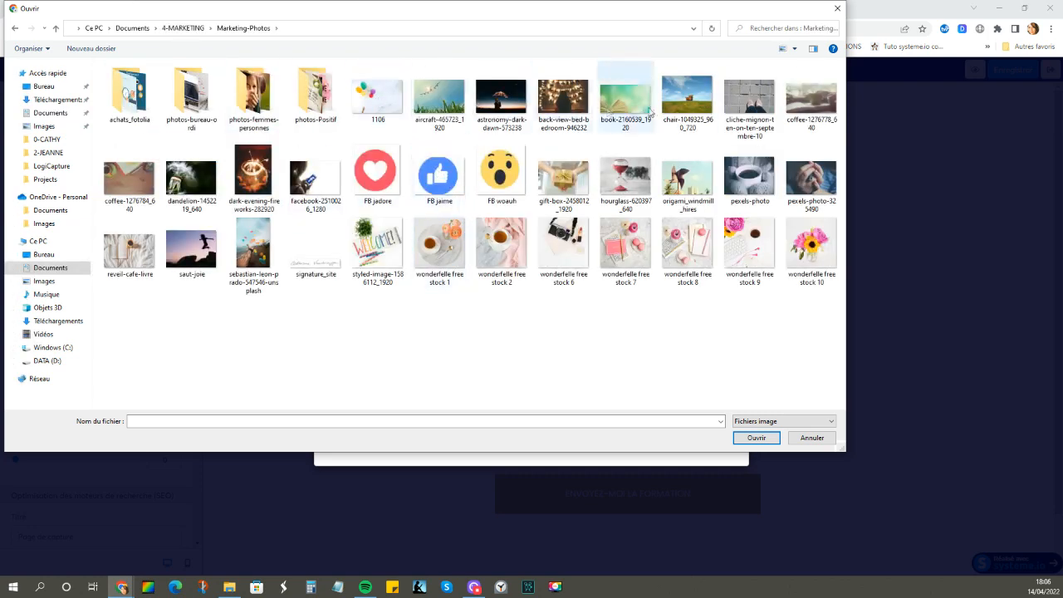
pyautogui.click(440, 101)
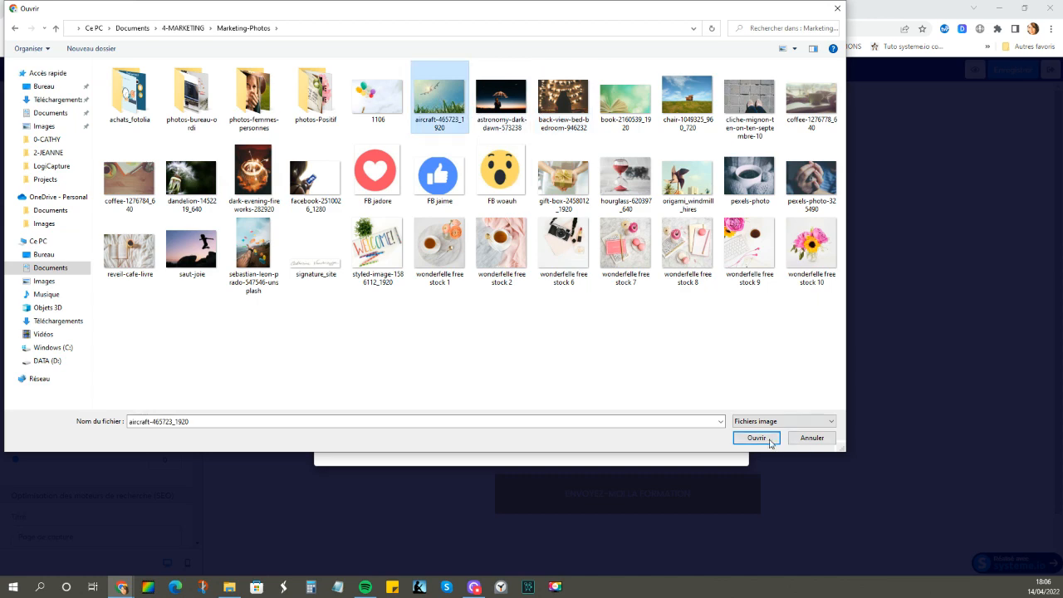
pyautogui.click(756, 438)
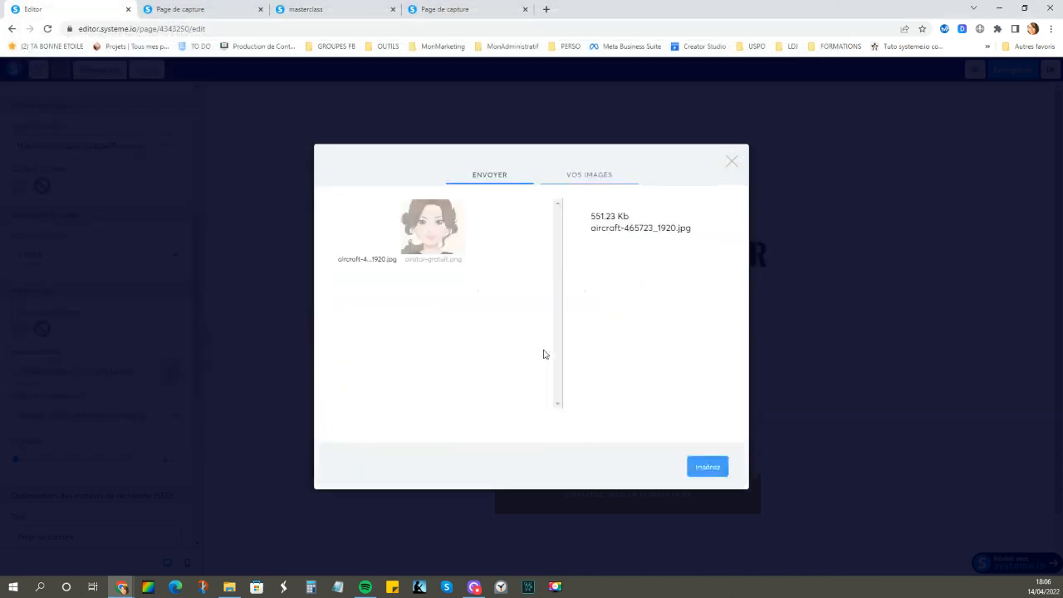
pyautogui.click(711, 468)
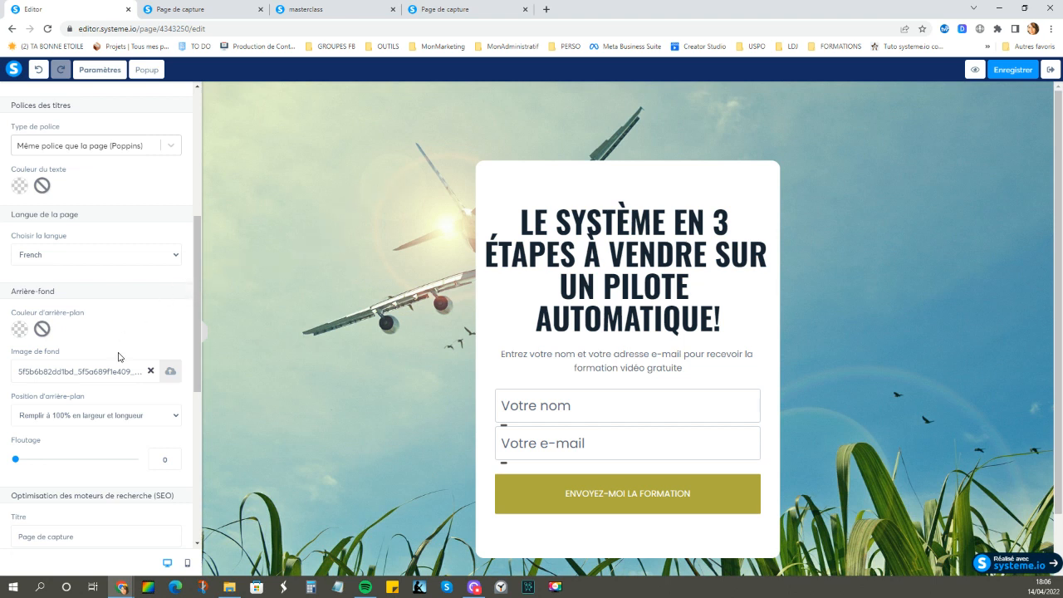
# Step: Try the background positions Plein centre (Fixed), Ne pas répéter and Répéter verticalement, then the unset option
pyautogui.click(168, 415)
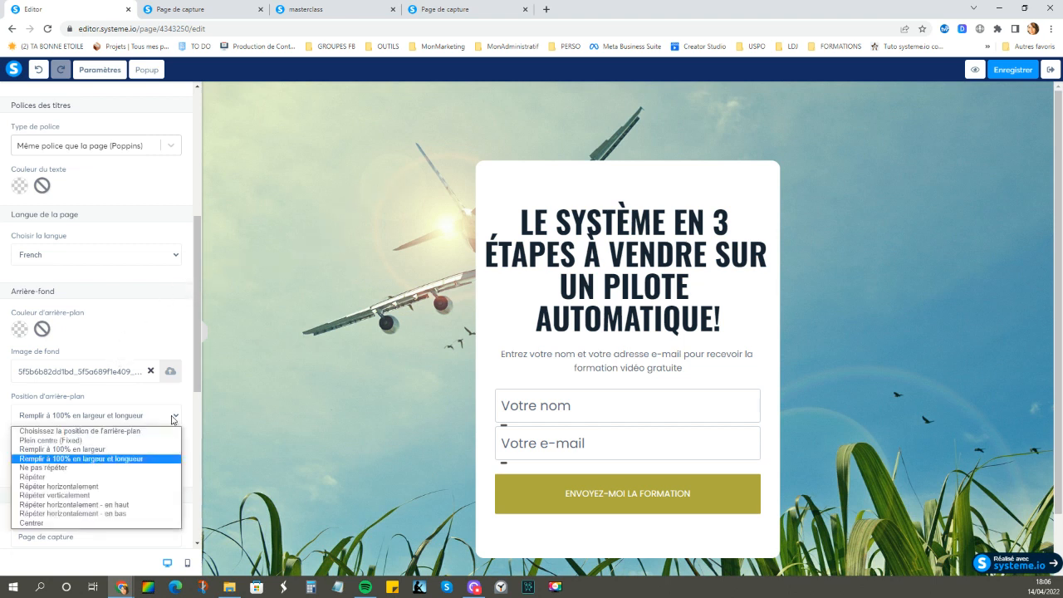
pyautogui.click(95, 442)
pyautogui.click(113, 417)
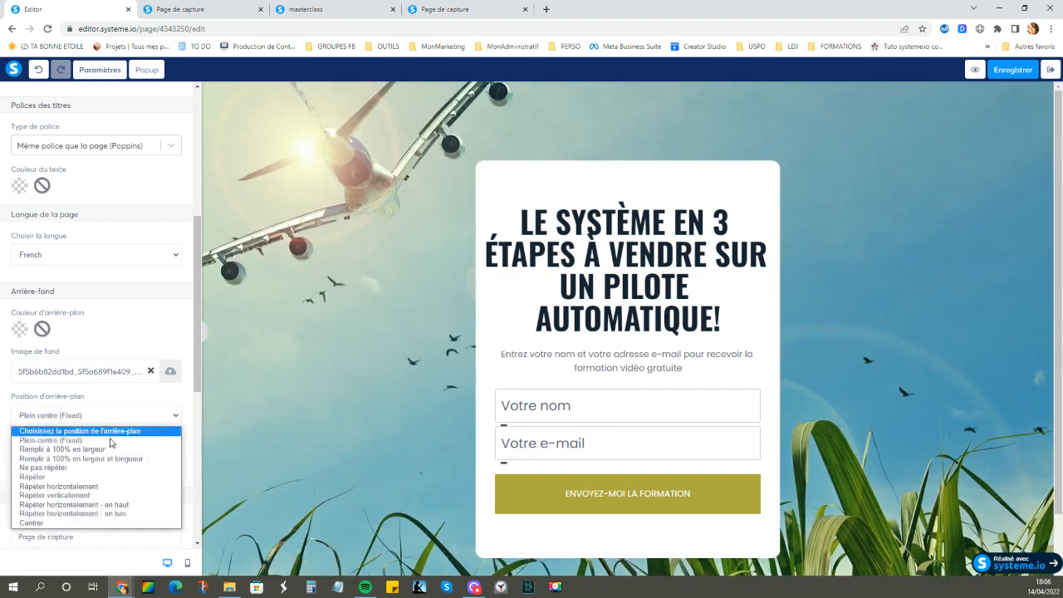
pyautogui.click(108, 471)
pyautogui.click(114, 416)
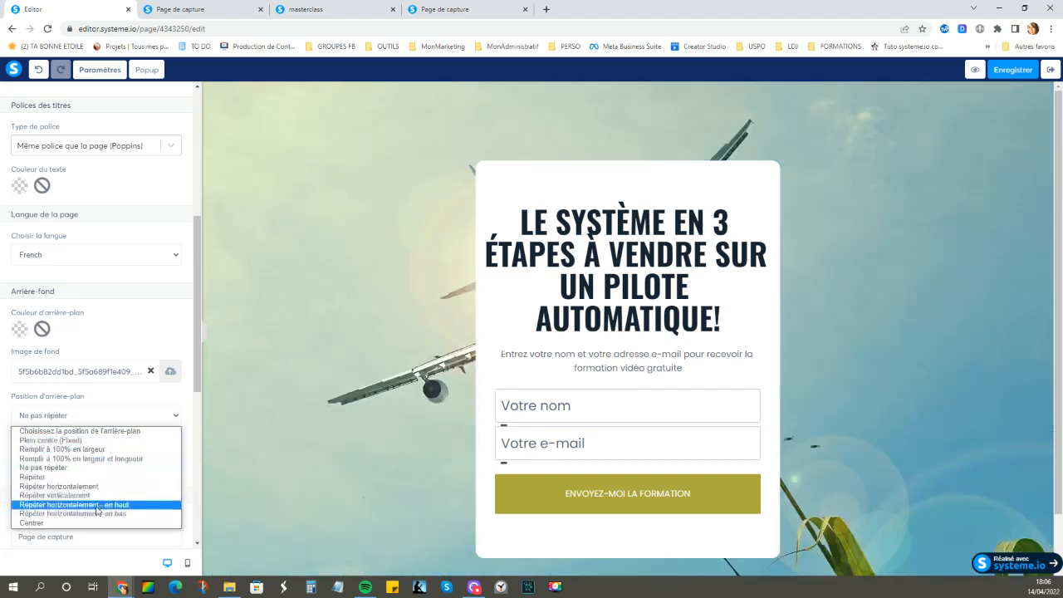
pyautogui.click(98, 494)
pyautogui.click(97, 417)
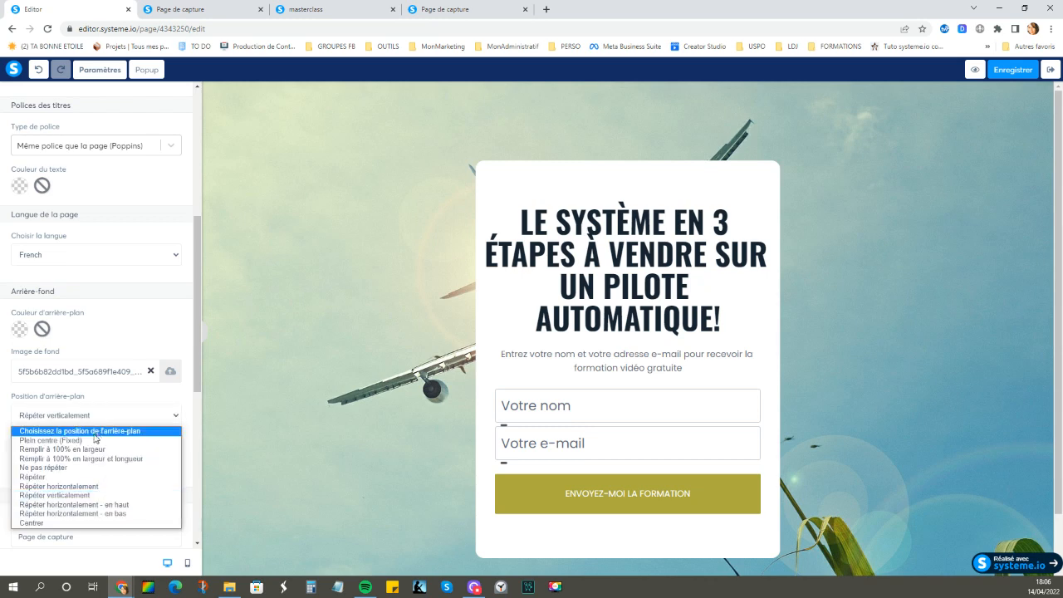
pyautogui.click(93, 432)
# Step: Set the background image's position to Plein centre (Fixed) and its blur to 1
pyautogui.click(99, 417)
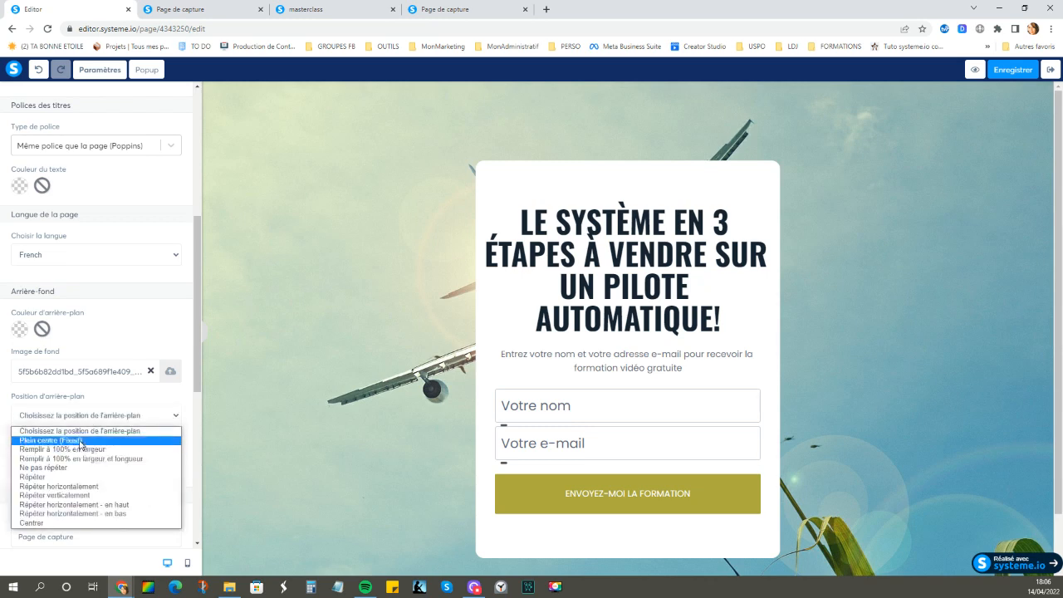
pyautogui.click(80, 440)
pyautogui.moveTo(16, 459)
pyautogui.mouseDown()
pyautogui.moveTo(113, 463)
pyautogui.moveTo(27, 461)
pyautogui.mouseUp()
pyautogui.scroll(-5, 104, 233)
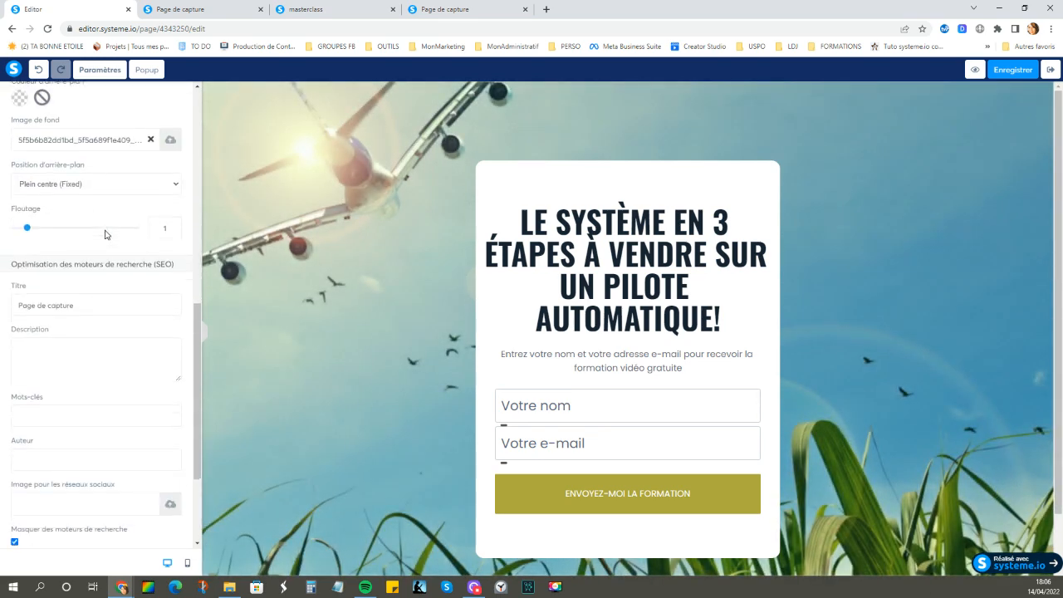
pyautogui.scroll(10, 105, 232)
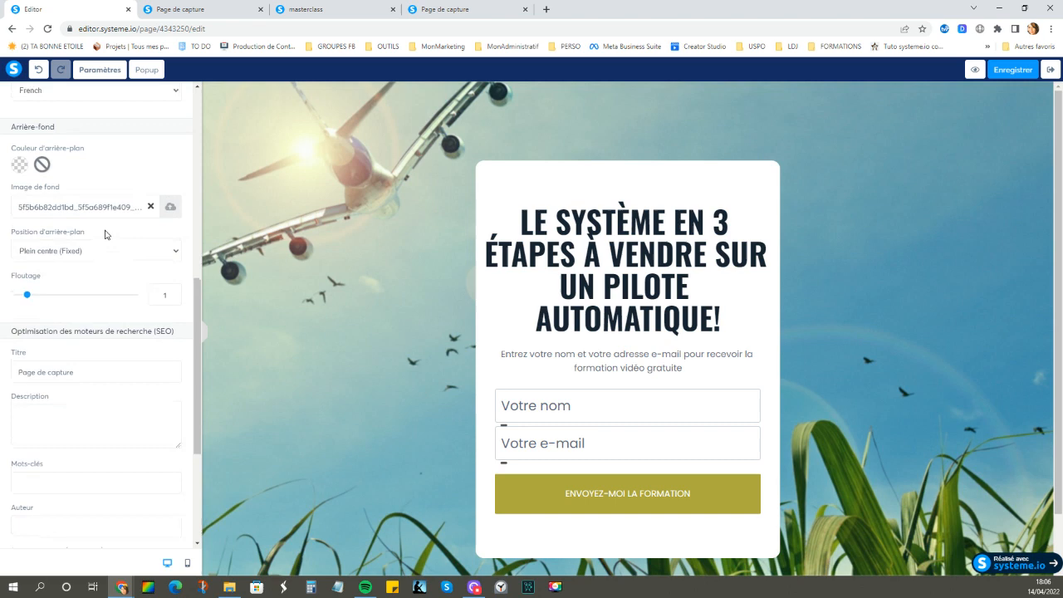
# Step: Replace the capture page's heading with "LES 3 ETAPES POUR SE LANCER DANS LE WEB"
pyautogui.click(606, 227)
pyautogui.click(541, 225)
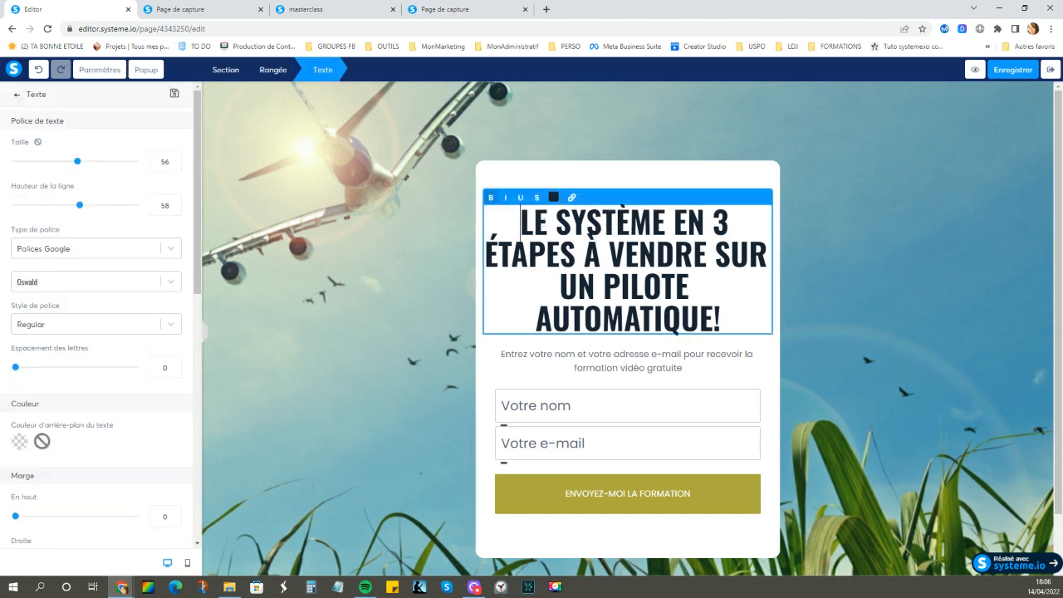
pyautogui.moveTo(521, 221); pyautogui.dragTo(721, 322)
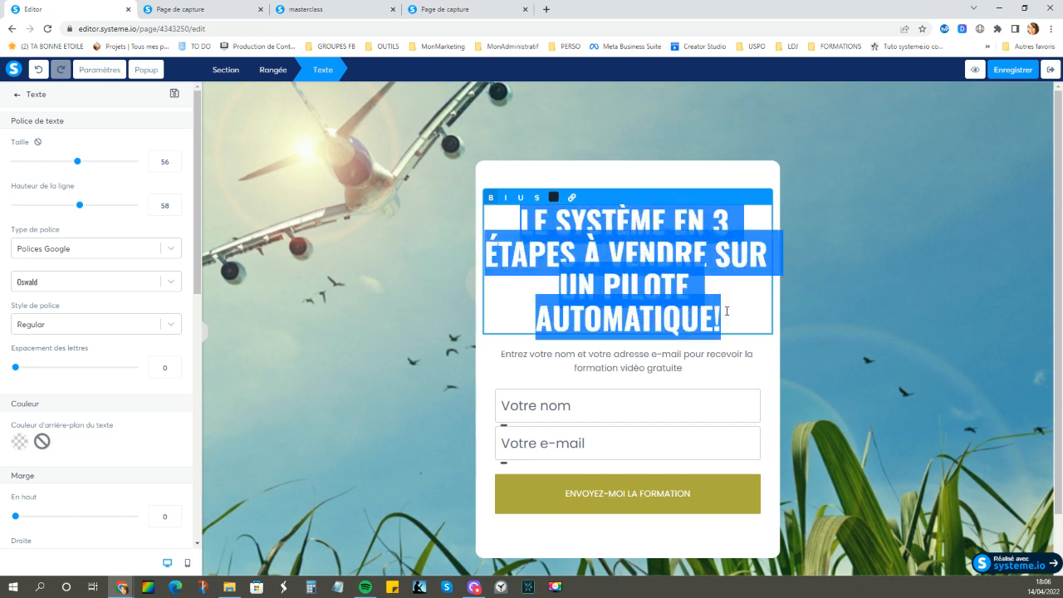
pyautogui.write('V')
pyautogui.press('BackSpace')
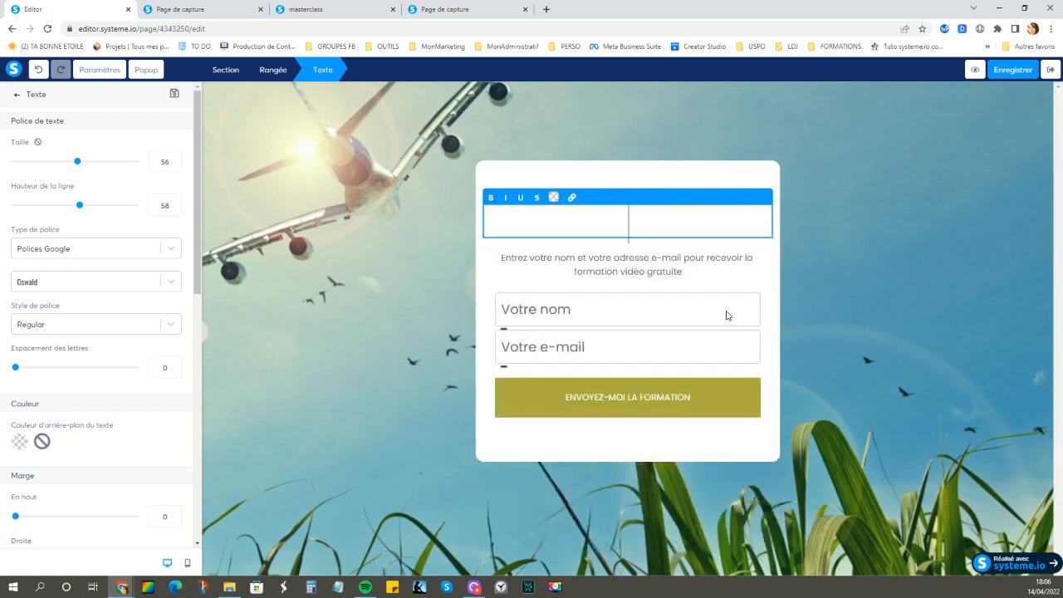
pyautogui.write('LES 3 ETAPES POUR SE LANCER DANS LE WEB')
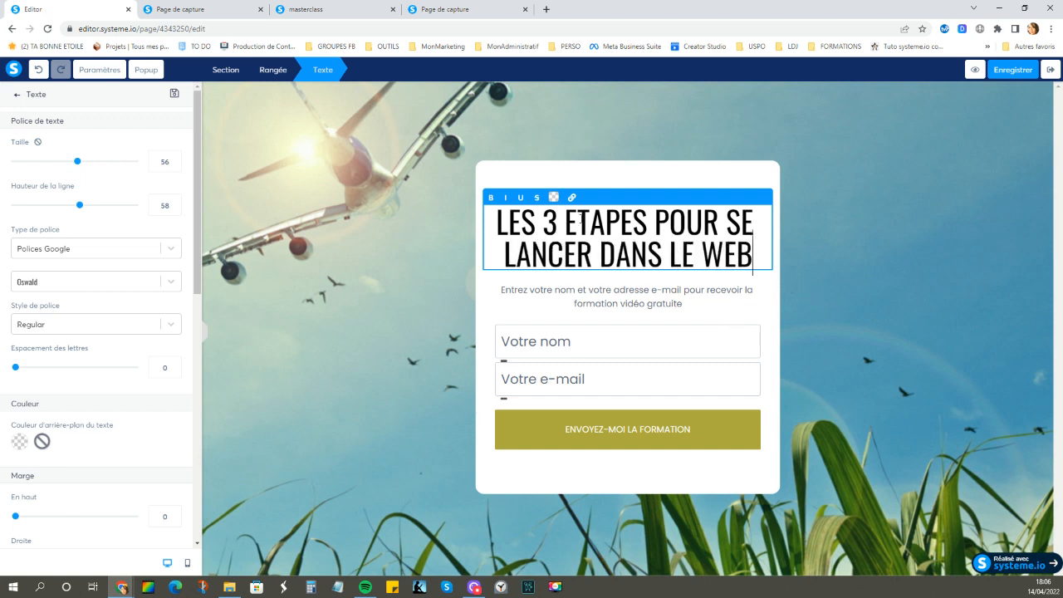
pyautogui.click(579, 171)
# Step: Set the heading's font size to 45 and its line height to 52
pyautogui.click(545, 222)
pyautogui.moveTo(78, 162); pyautogui.dragTo(55, 164)
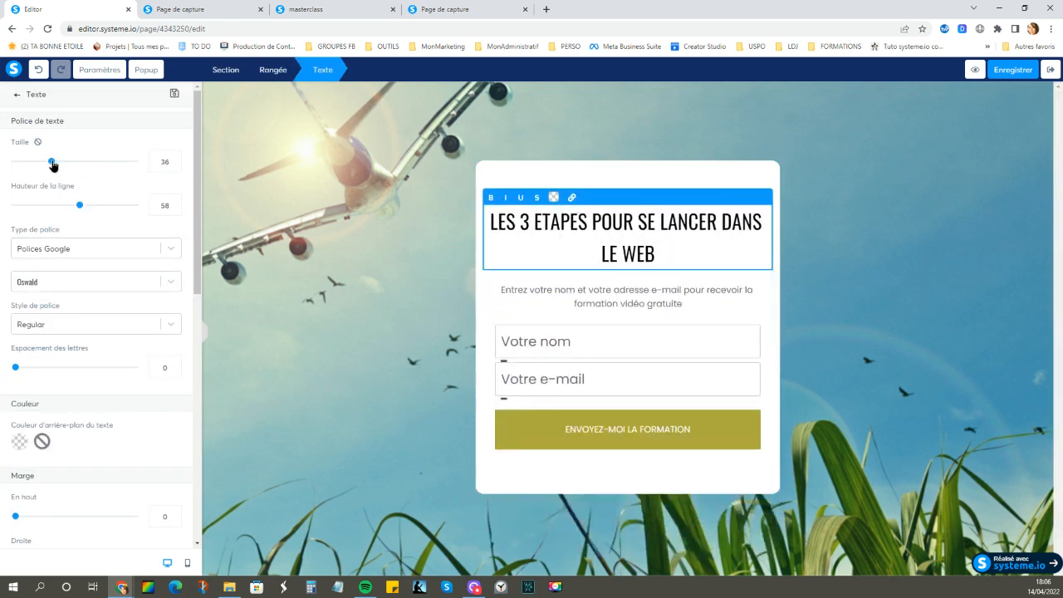
pyautogui.moveTo(80, 206)
pyautogui.mouseDown()
pyautogui.moveTo(125, 210)
pyautogui.moveTo(72, 206)
pyautogui.mouseUp()
pyautogui.moveTo(50, 163); pyautogui.dragTo(64, 166)
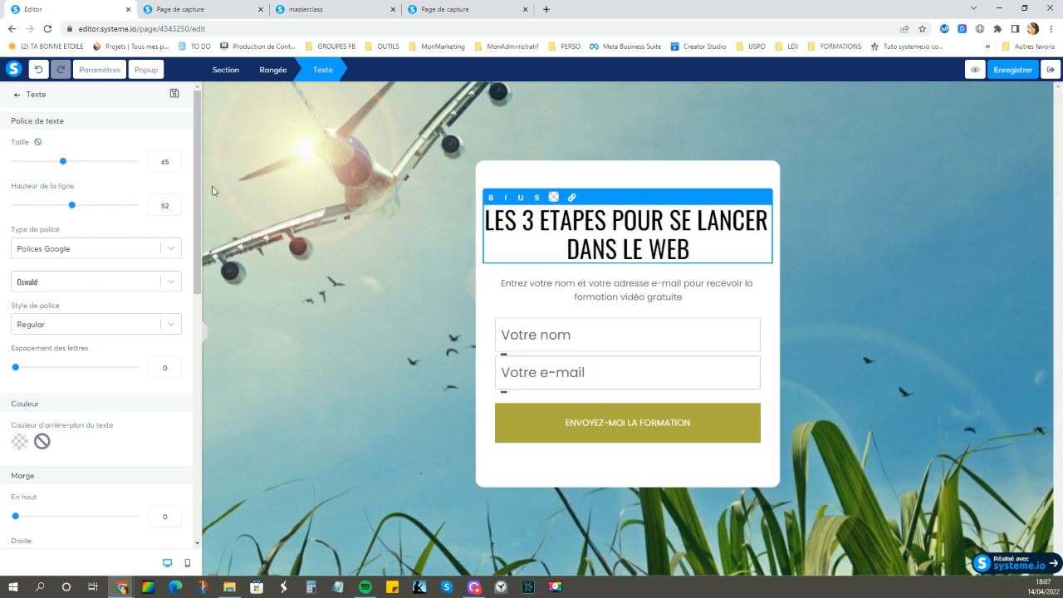
# Step: Colour the whole heading text with the blue from the default colours
pyautogui.moveTo(486, 221); pyautogui.dragTo(689, 249)
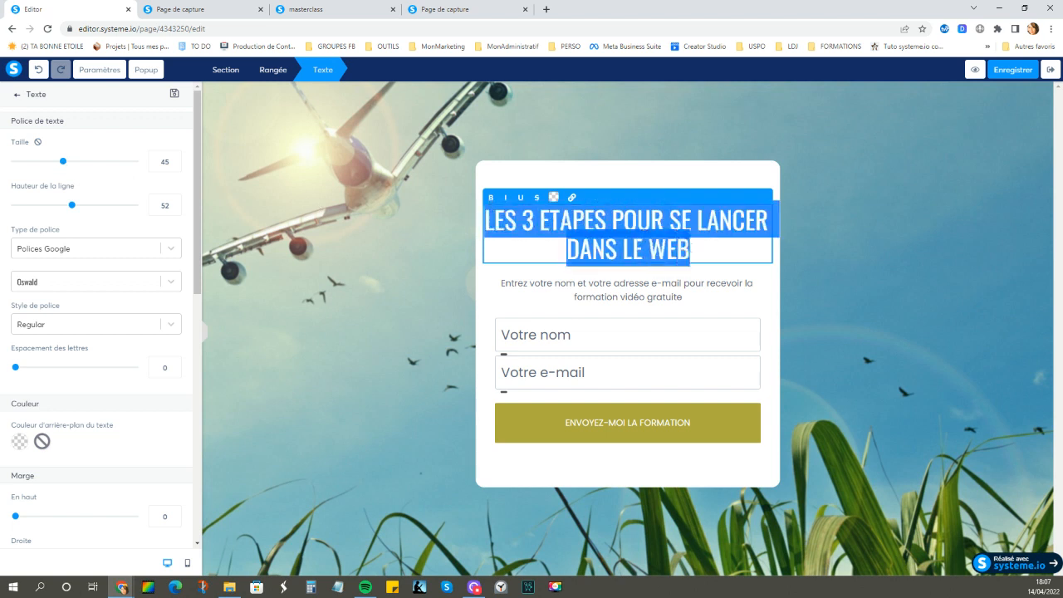
pyautogui.click(554, 198)
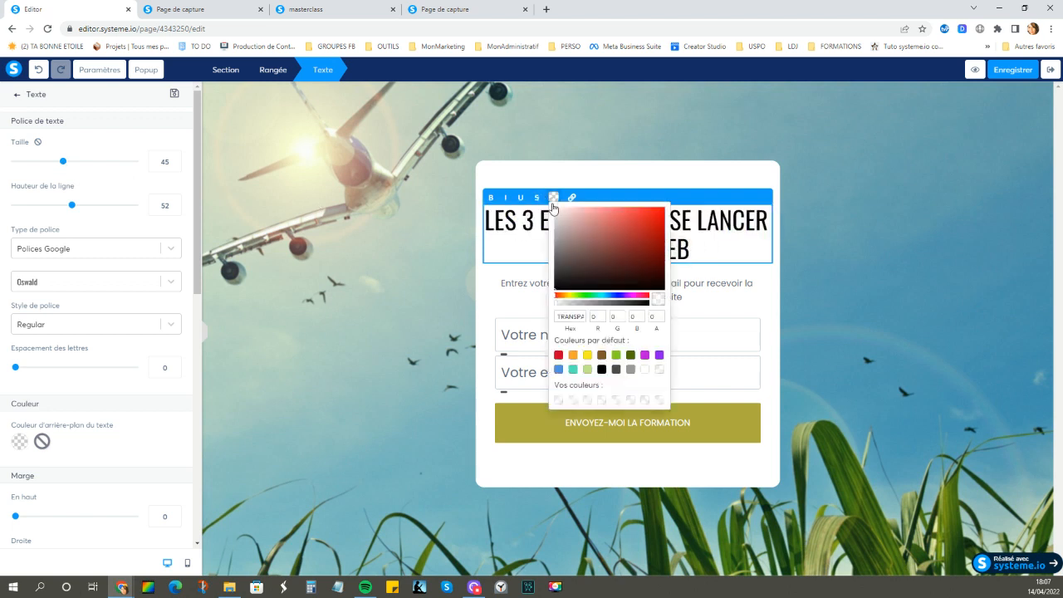
pyautogui.click(558, 370)
pyautogui.click(714, 239)
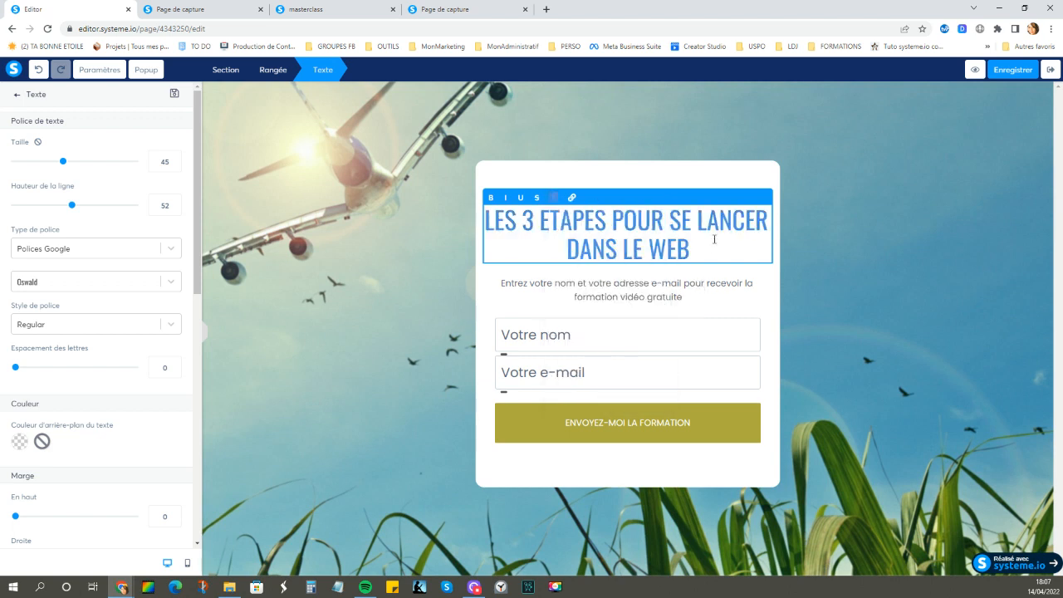
# Step: Replace "la formation vidéo gratuite" in the text under the heading with "TON EBOOK OFFERT"
pyautogui.click(591, 296)
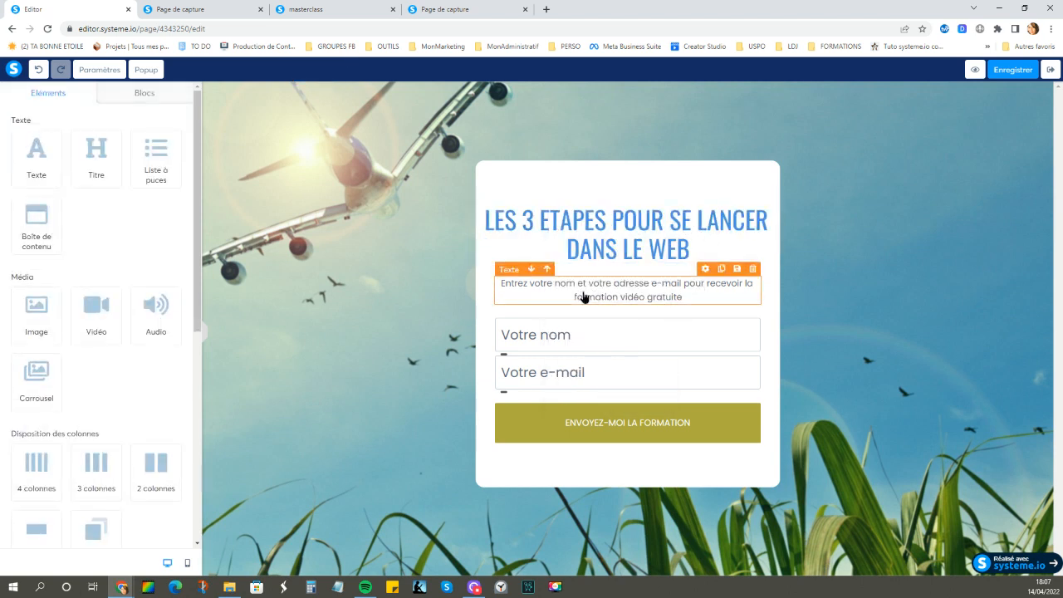
pyautogui.click(510, 283)
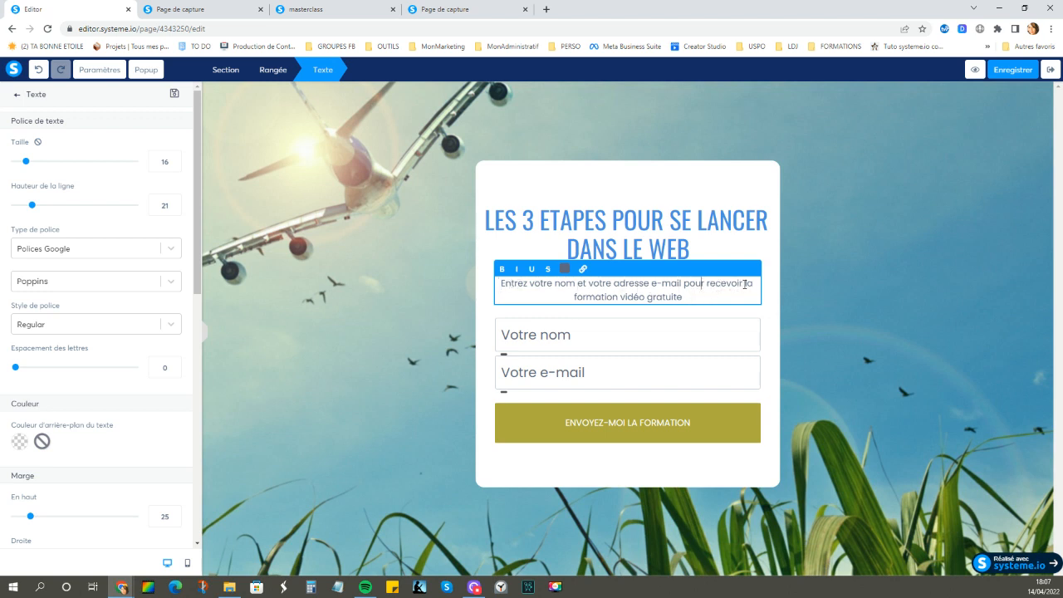
pyautogui.moveTo(744, 283); pyautogui.dragTo(746, 294)
pyautogui.write('TON EB')
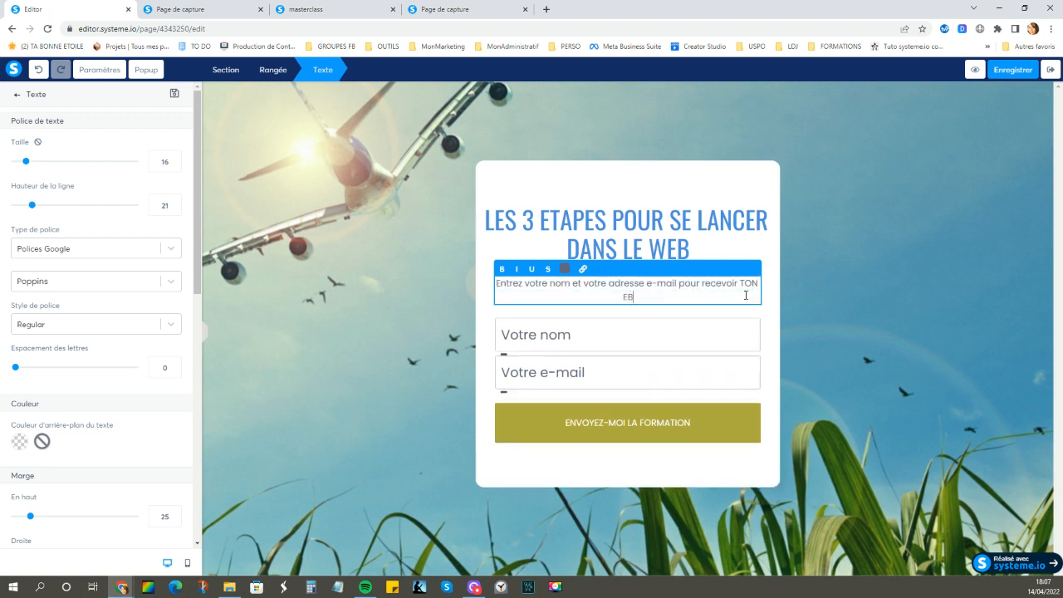
pyautogui.write('OOK OFFERT')
pyautogui.click(593, 340)
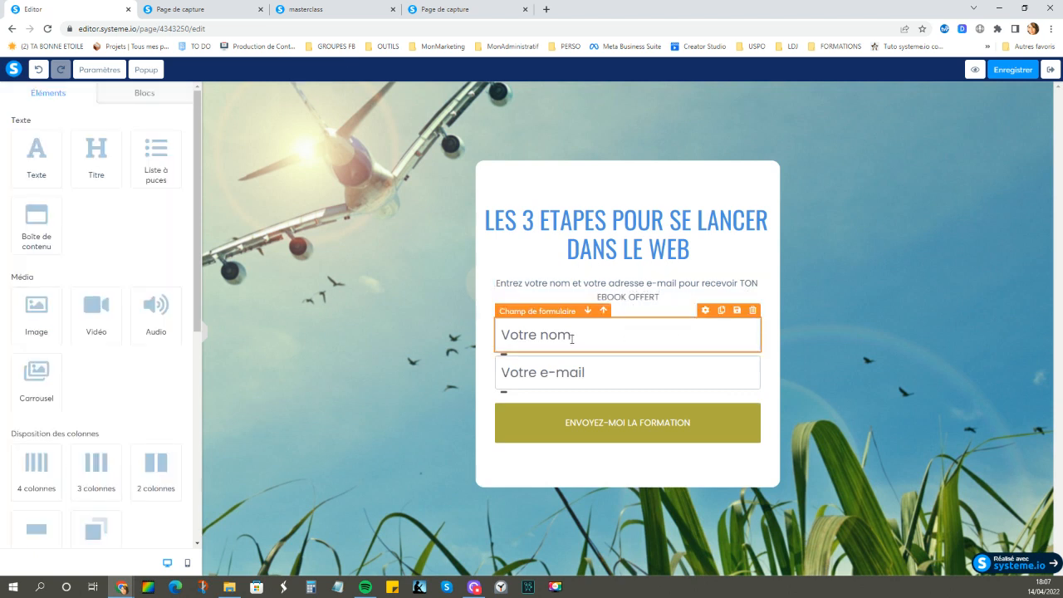
# Step: Compare the settings offered for the "Votre nom" form field, the text above it and the heading
pyautogui.click(571, 341)
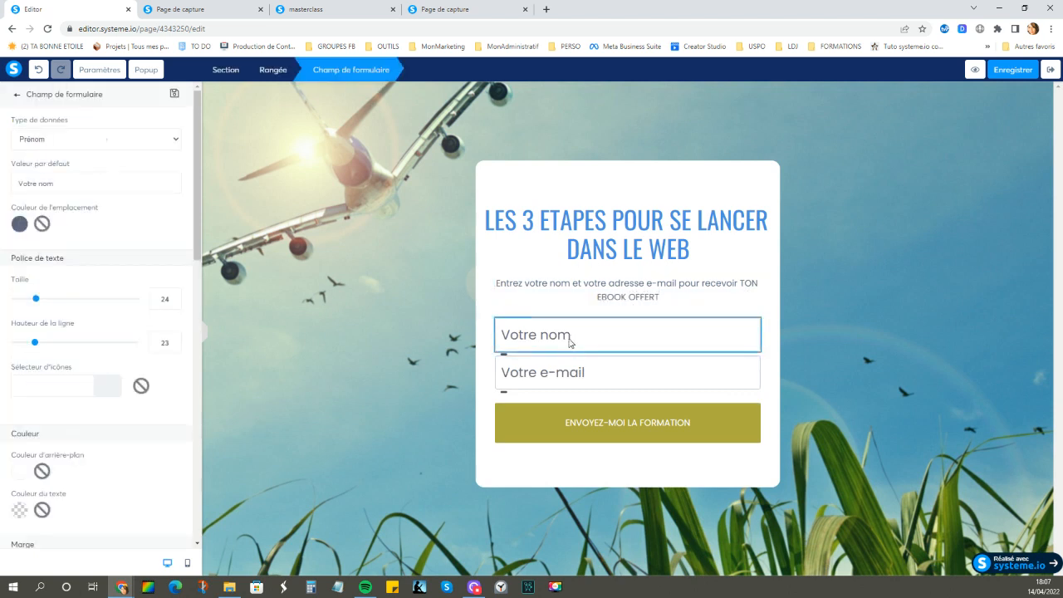
pyautogui.click(535, 258)
pyautogui.click(556, 294)
pyautogui.click(555, 339)
pyautogui.click(546, 286)
pyautogui.click(541, 283)
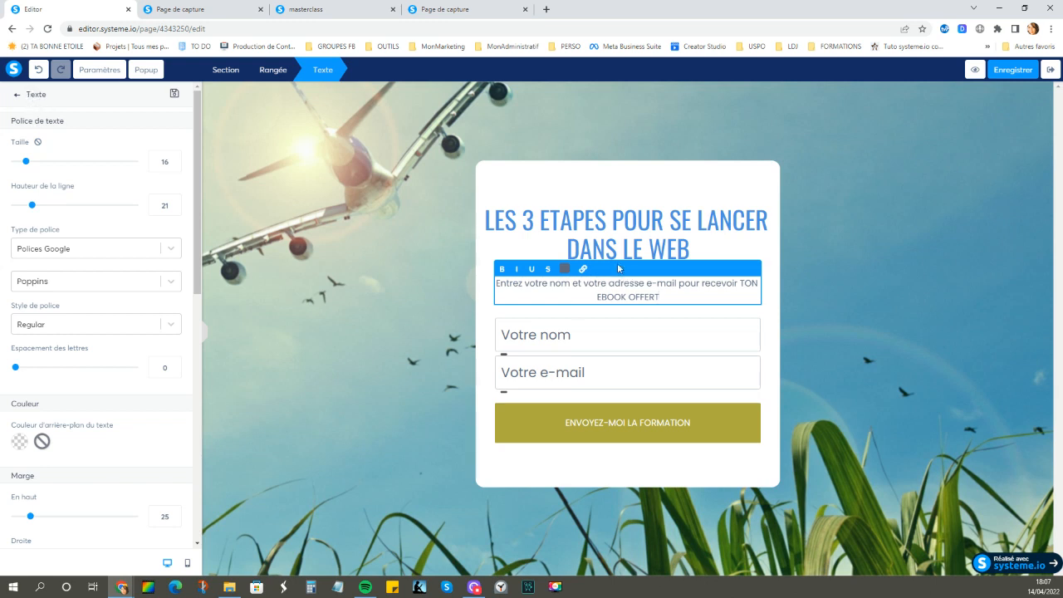
pyautogui.click(591, 236)
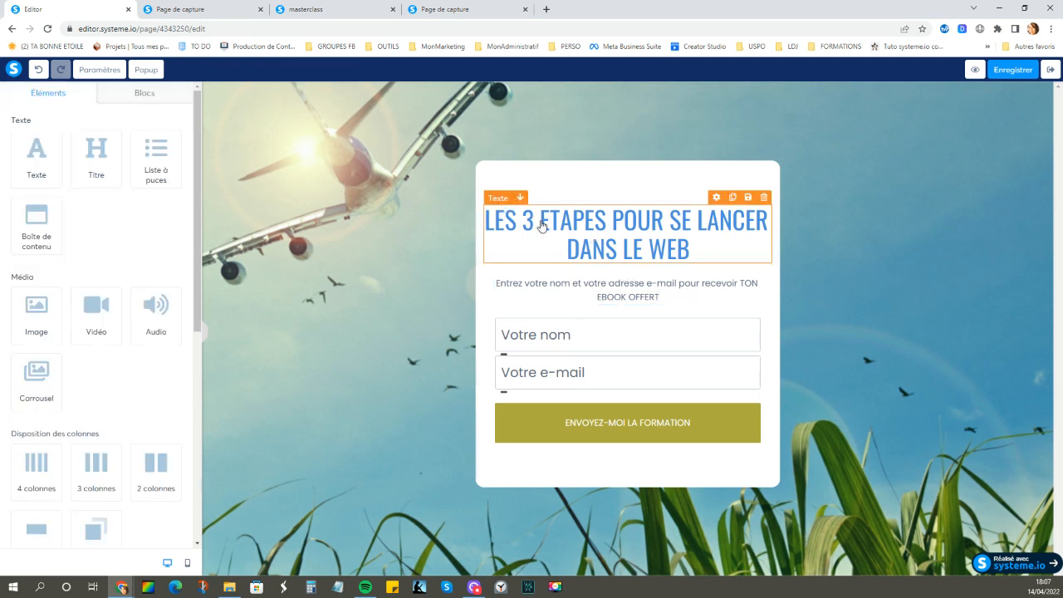
pyautogui.doubleClick(541, 221)
pyautogui.doubleClick(40, 95)
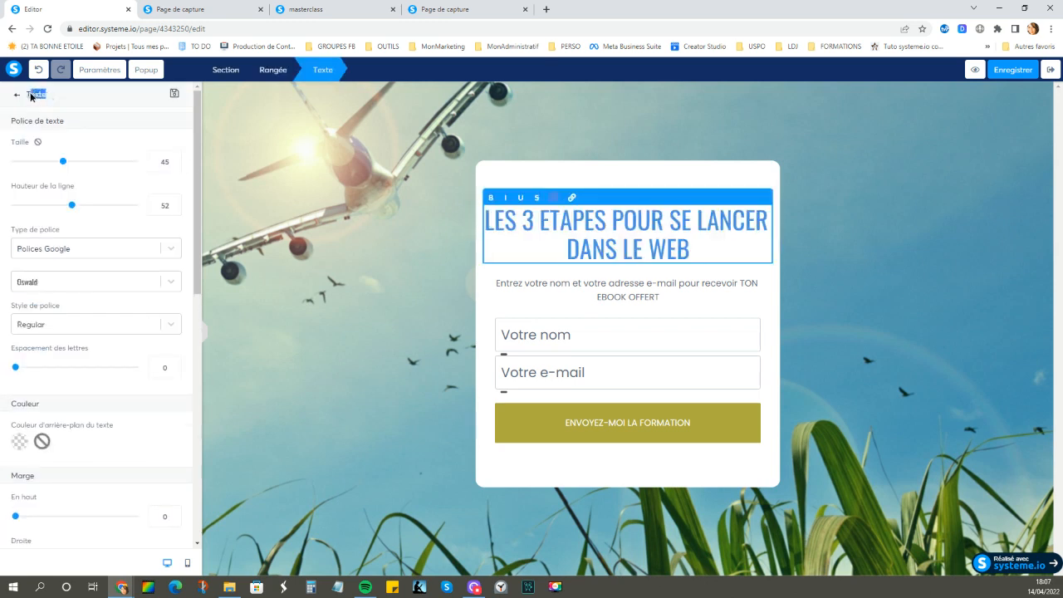
# Step: Set the data type of the "Votre nom" form field to Prénom and select the "Votre e-mail" field
pyautogui.click(575, 332)
pyautogui.click(575, 332)
pyautogui.moveTo(108, 95); pyautogui.dragTo(28, 92)
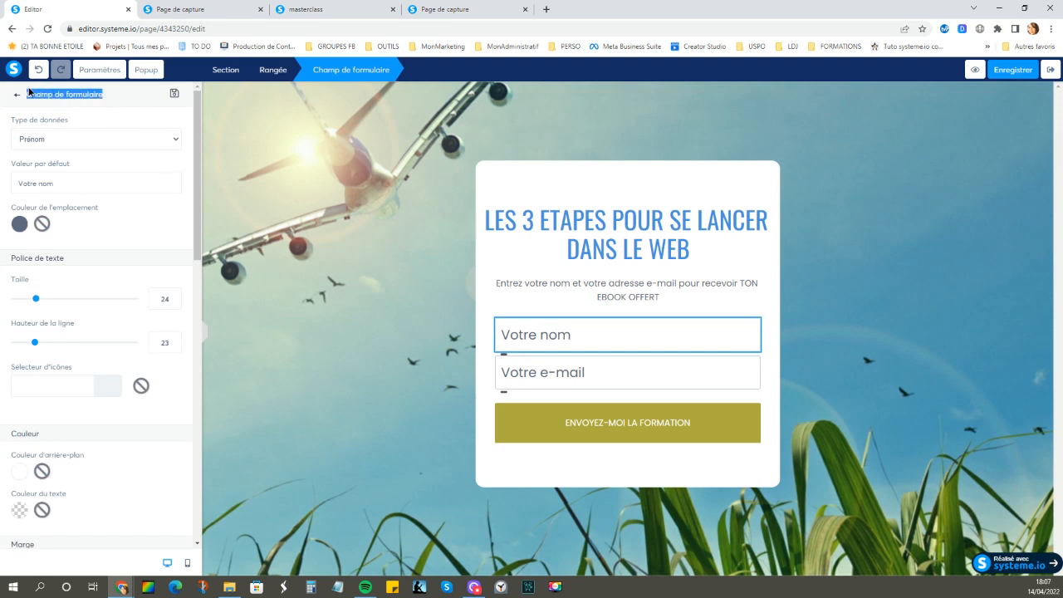
pyautogui.click(91, 143)
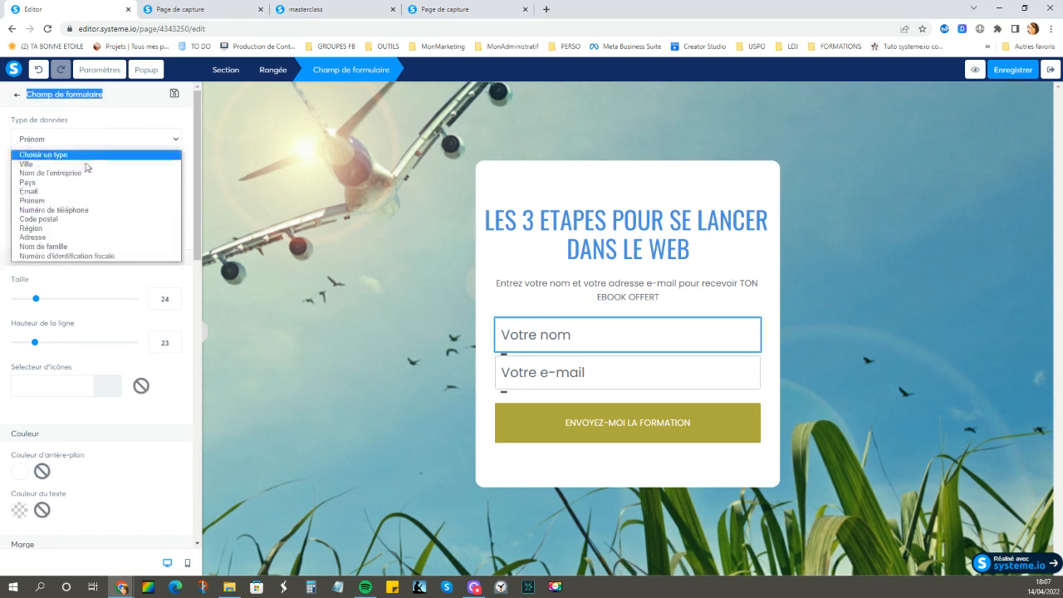
pyautogui.click(84, 201)
pyautogui.click(560, 373)
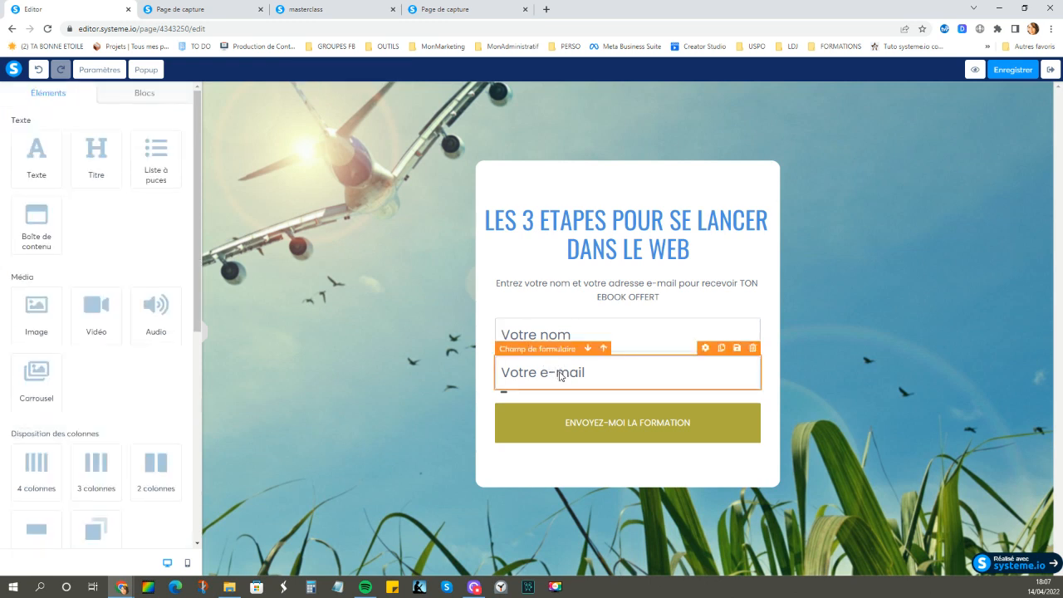
pyautogui.click(560, 376)
pyautogui.click(507, 301)
# Step: Set the form button's action to "Enregistrer le contact" and its redirect to "Vers l'étape suivante dans le tunnel", with double opt-in off
pyautogui.click(533, 418)
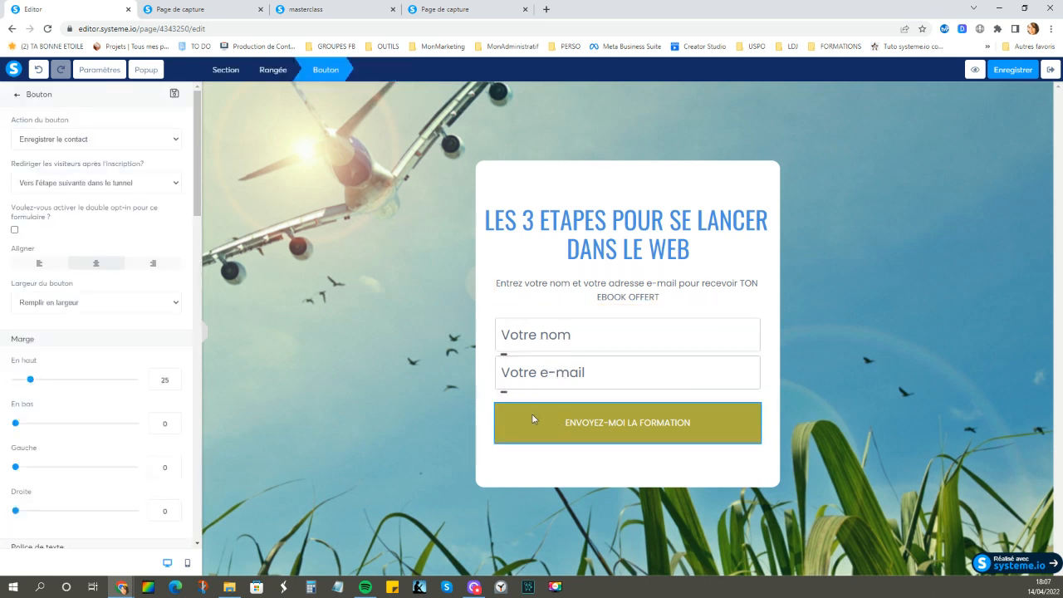
pyautogui.doubleClick(53, 96)
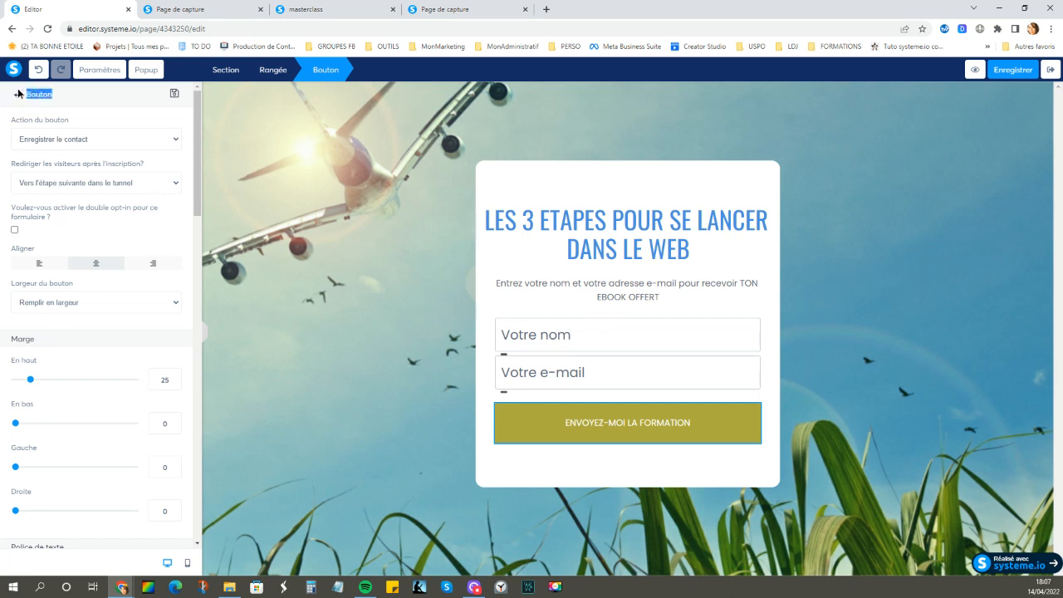
pyautogui.click(108, 142)
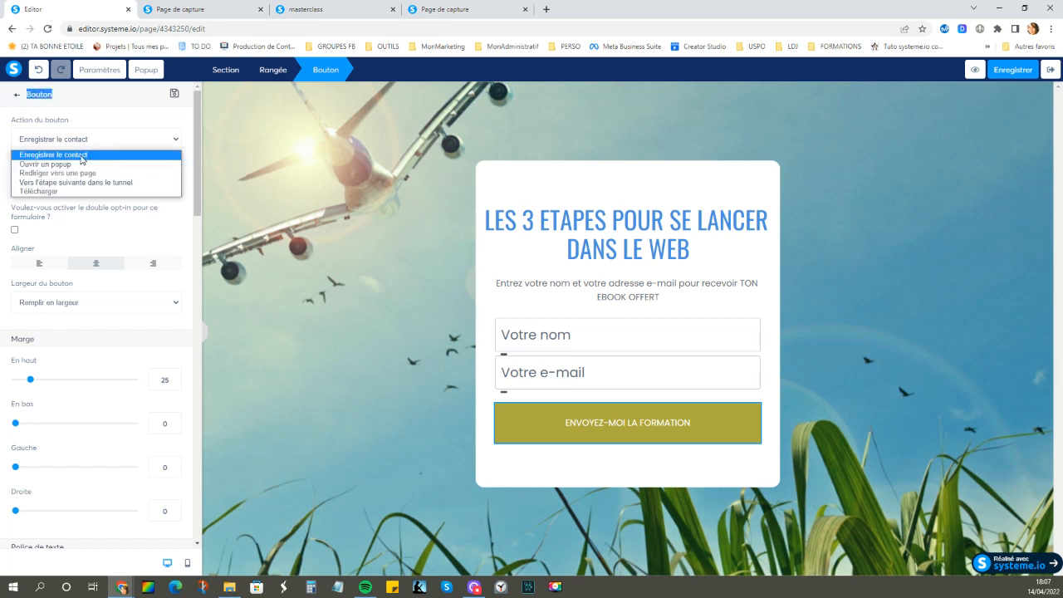
pyautogui.click(82, 156)
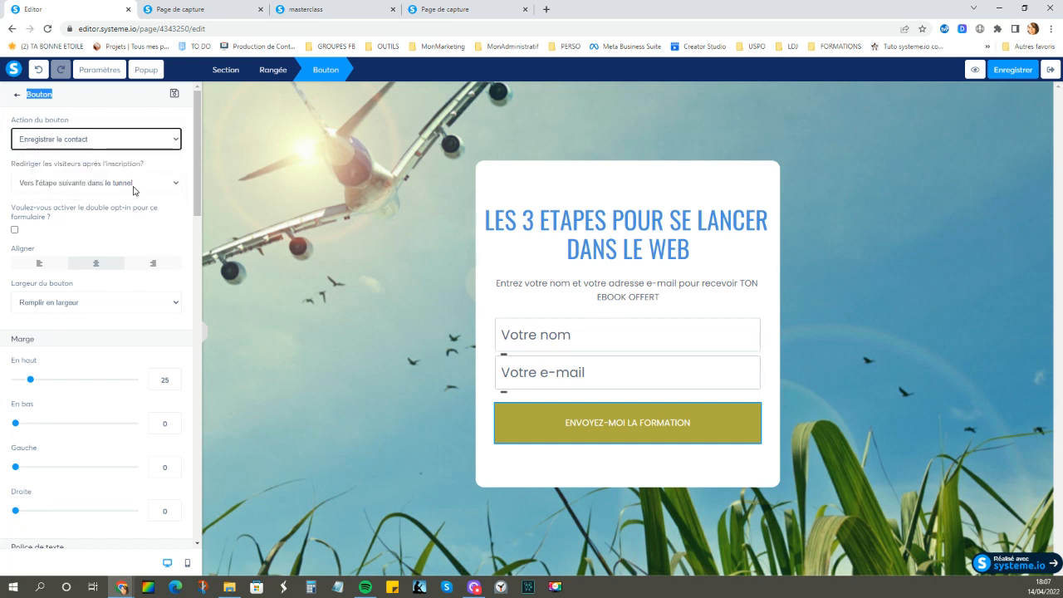
pyautogui.click(94, 185)
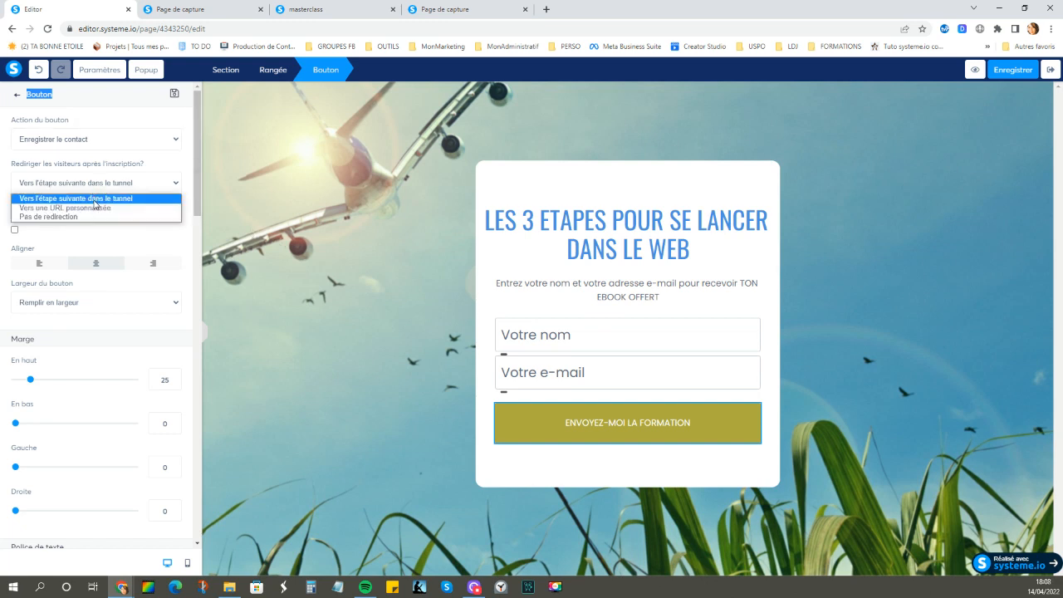
pyautogui.click(95, 200)
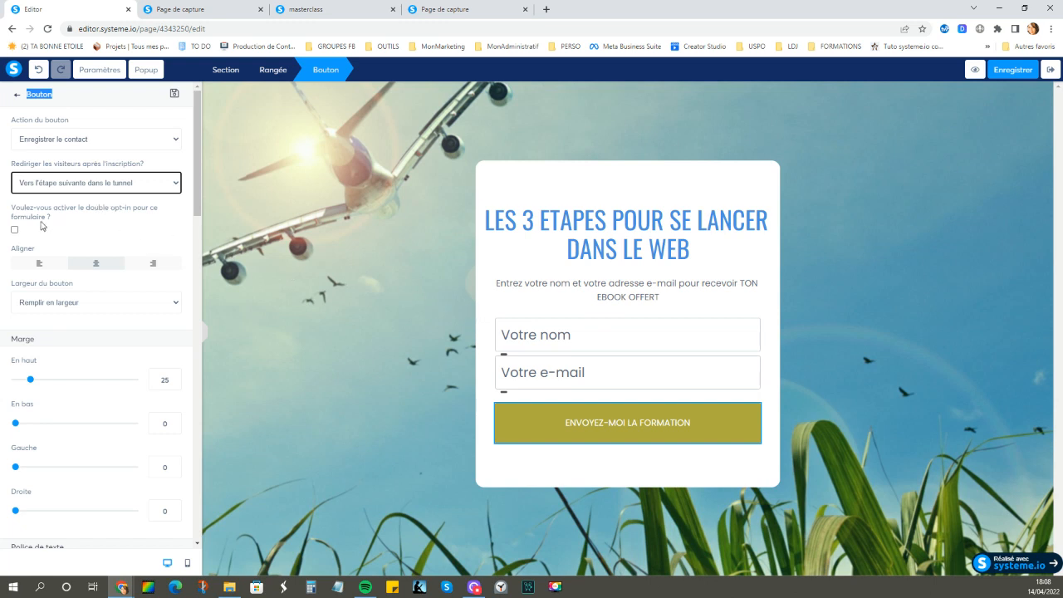
pyautogui.click(14, 230)
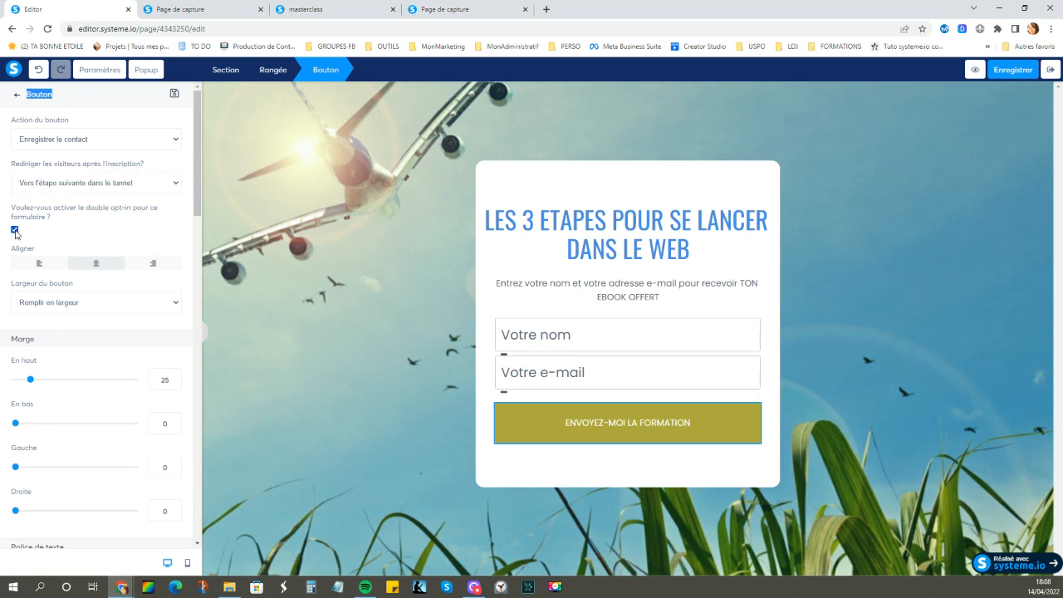
# Step: Give the form button the default blue 4A90E2 as its background colour and black as its text colour
pyautogui.scroll(-2, 93, 238)
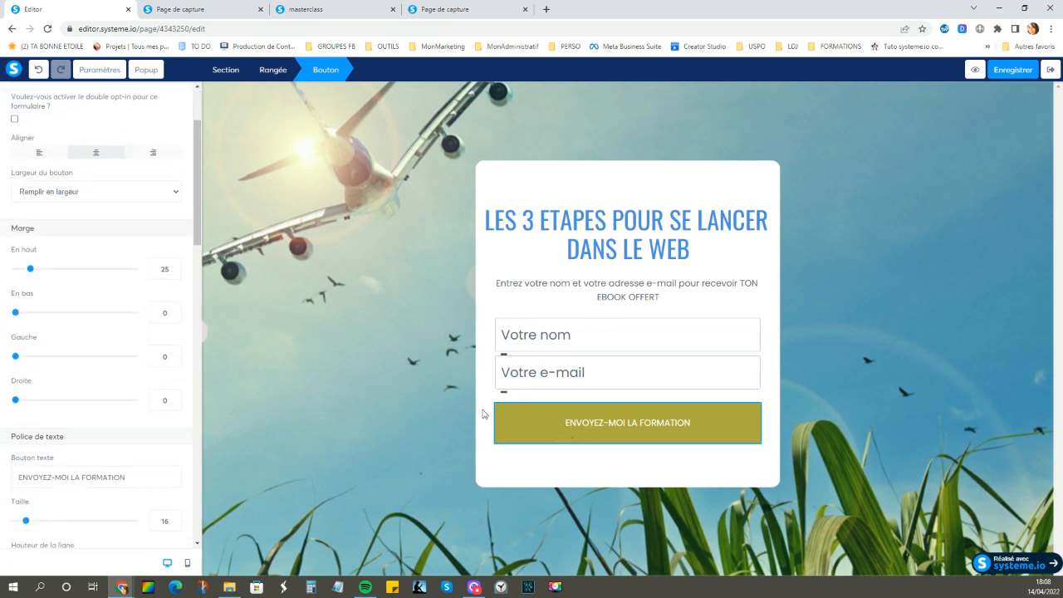
pyautogui.scroll(-6, 80, 337)
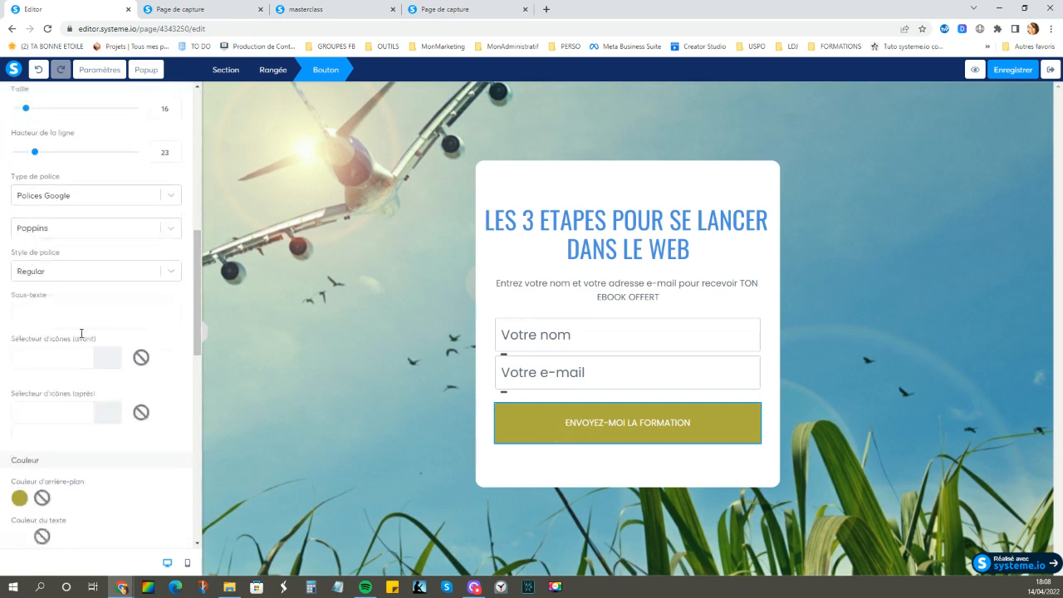
pyautogui.click(19, 357)
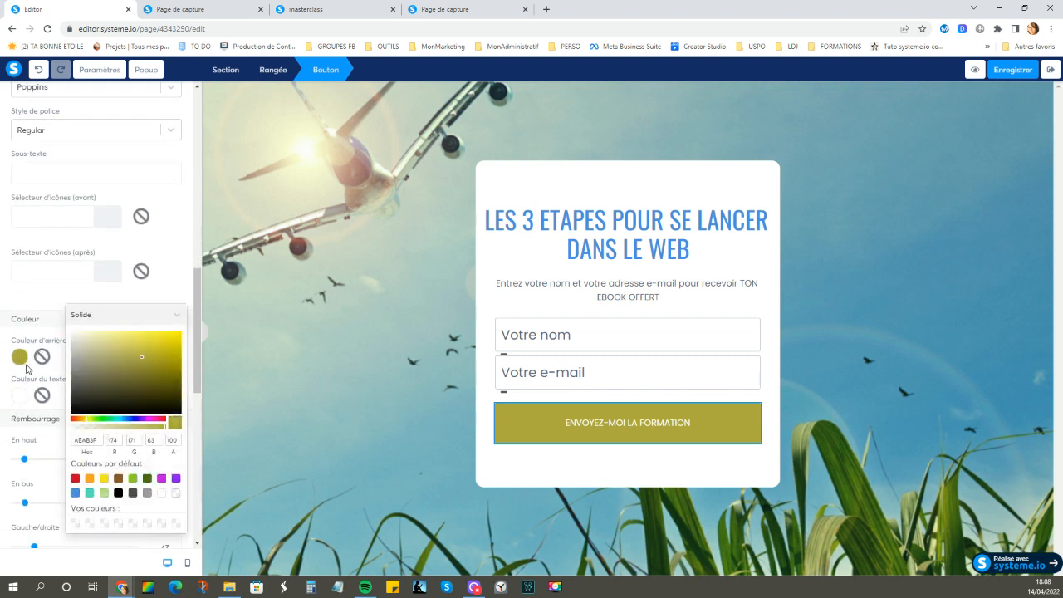
pyautogui.click(75, 493)
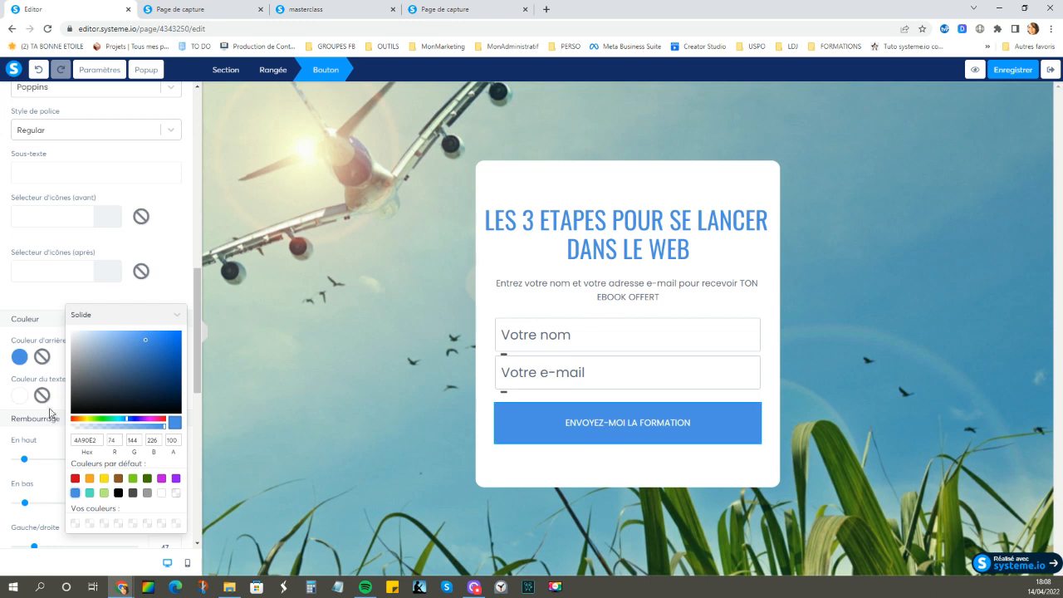
pyautogui.click(24, 400)
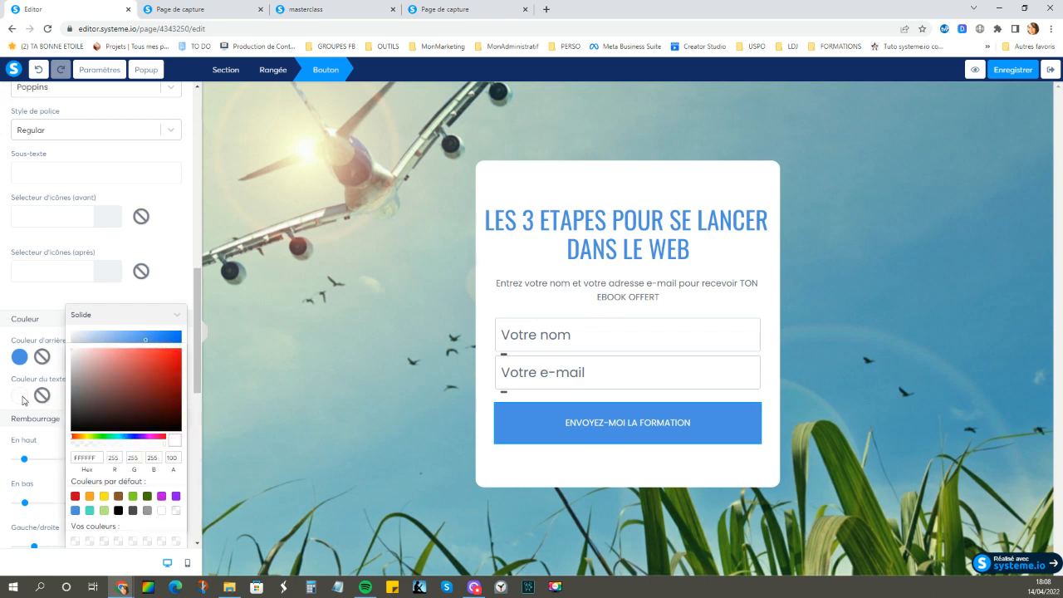
pyautogui.click(118, 510)
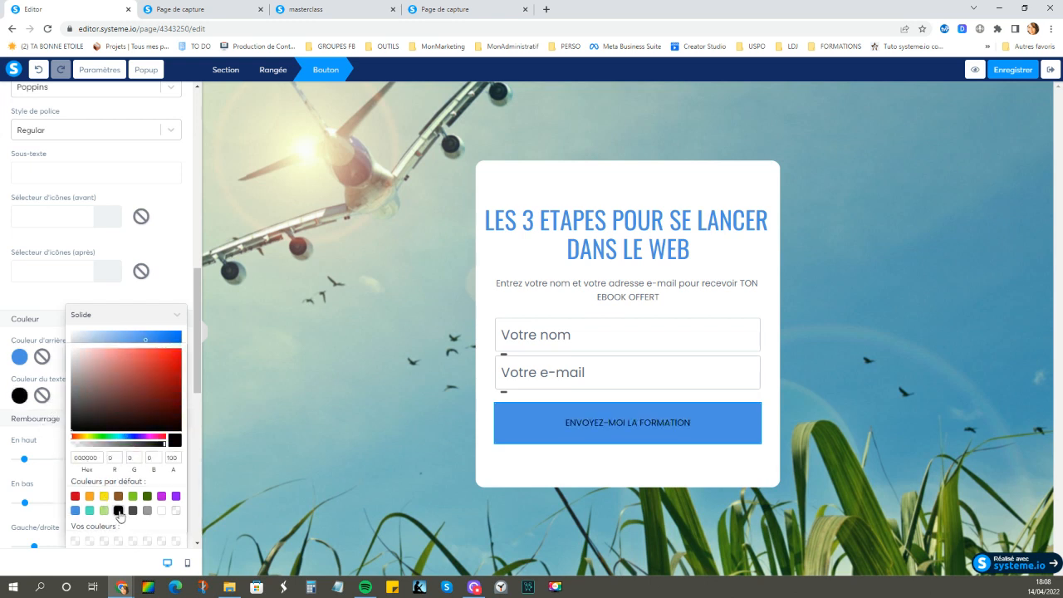
pyautogui.click(309, 411)
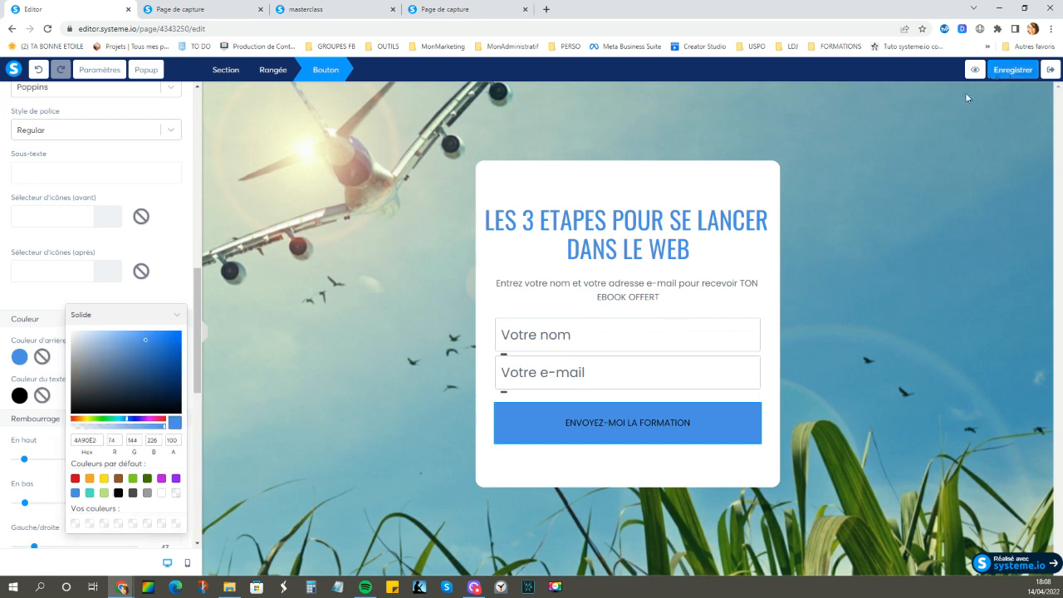
# Step: Save the capture page, preview it without the preview notice, and return to the editor
pyautogui.click(1018, 72)
pyautogui.click(975, 72)
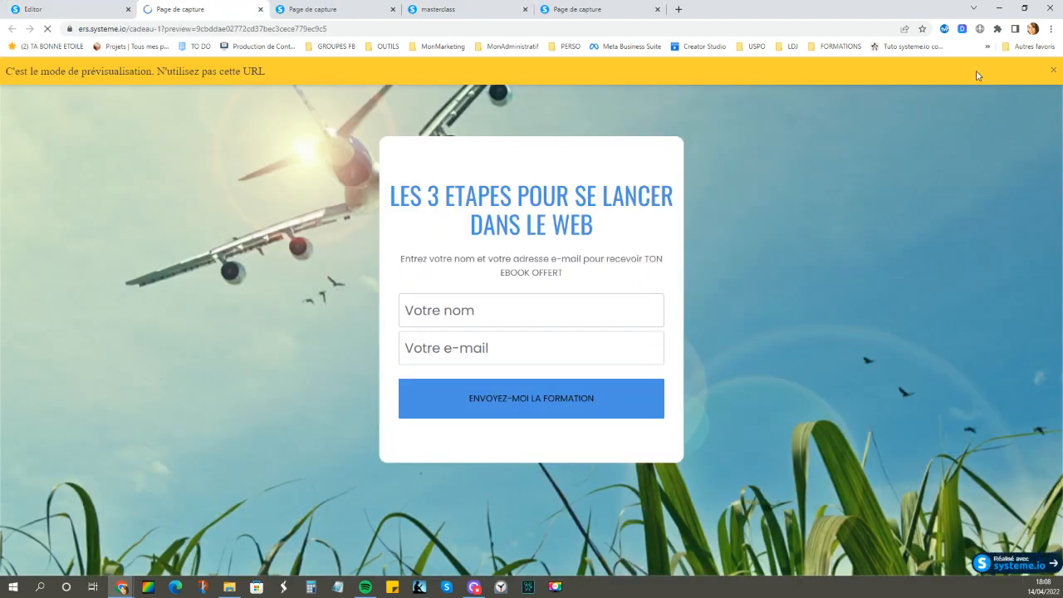
pyautogui.click(1053, 71)
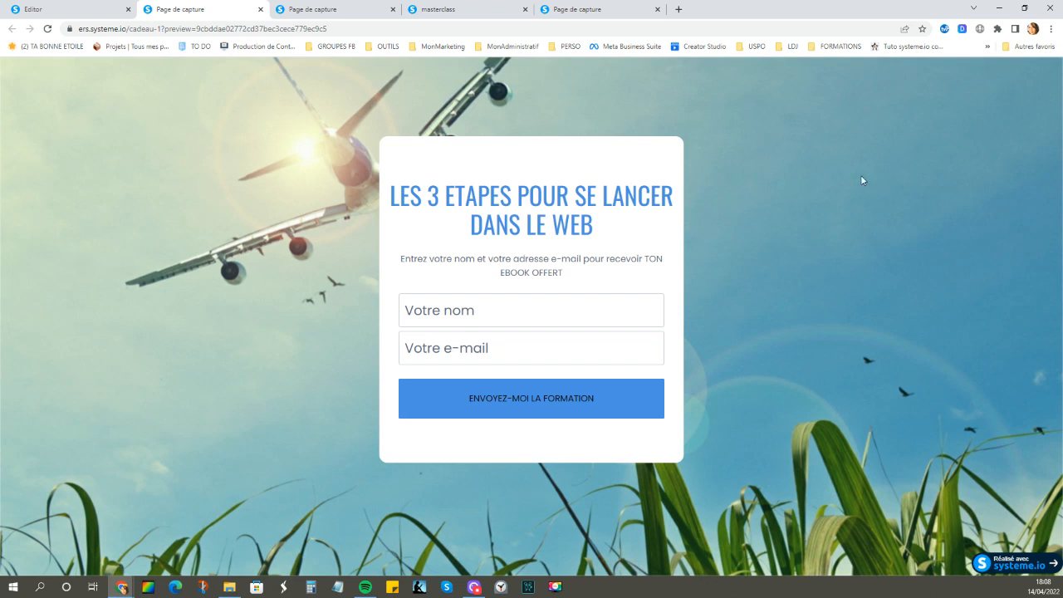
pyautogui.click(63, 10)
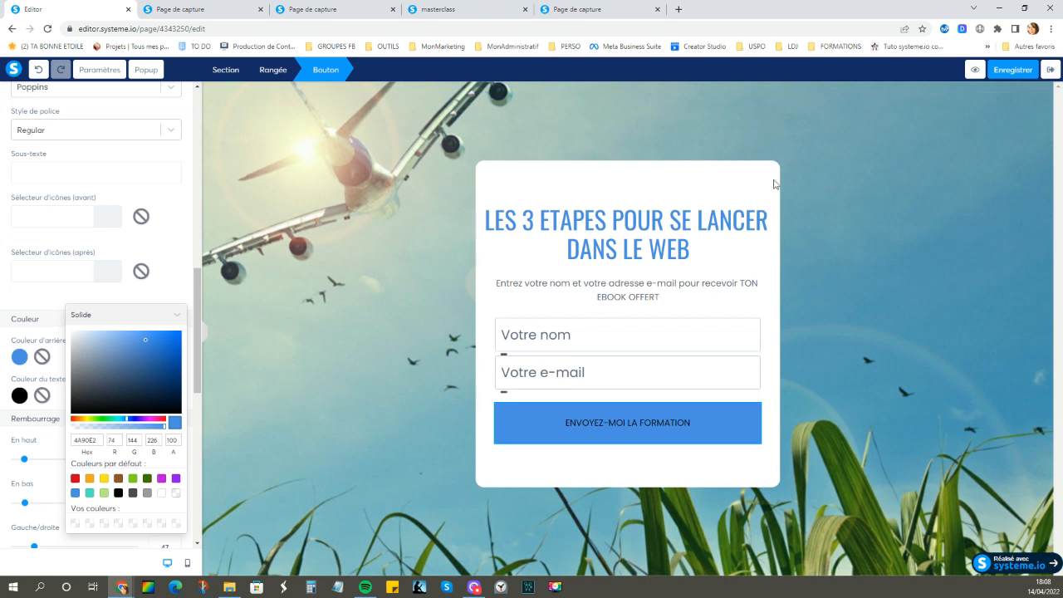
# Step: Exit to the Cadeau 1 funnel and choose the "Merci !" template with the check mark for the Page de remerciement step
pyautogui.click(1050, 69)
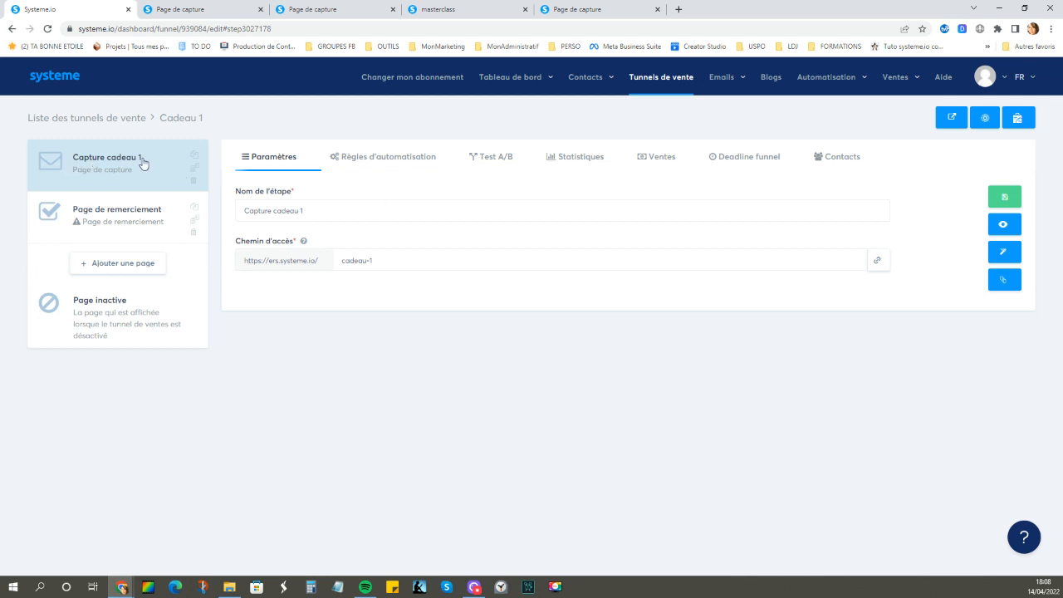
pyautogui.click(109, 226)
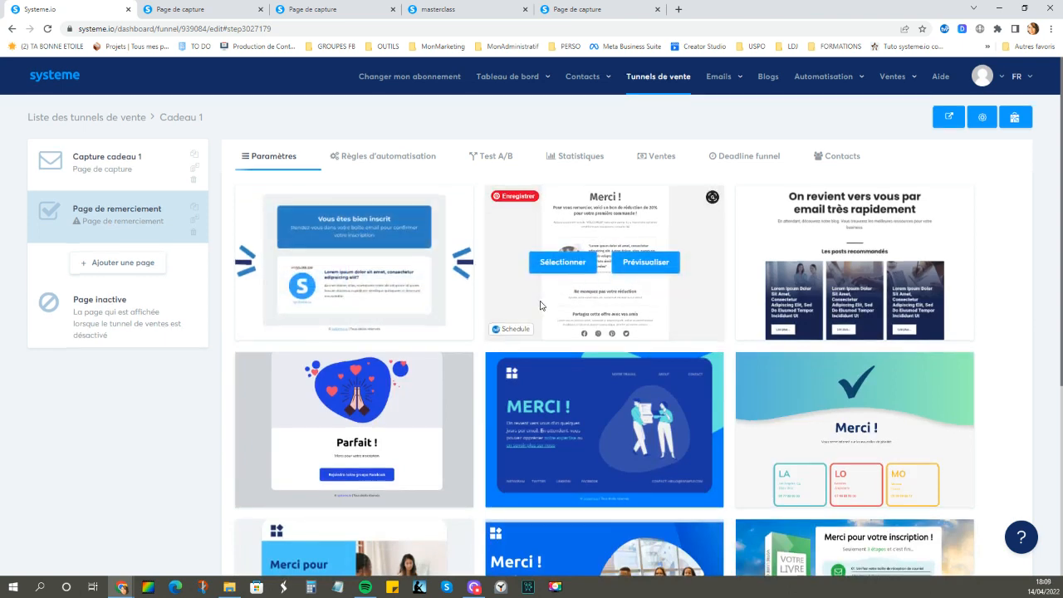
pyautogui.scroll(-2, 540, 299)
pyautogui.scroll(-2, 540, 299)
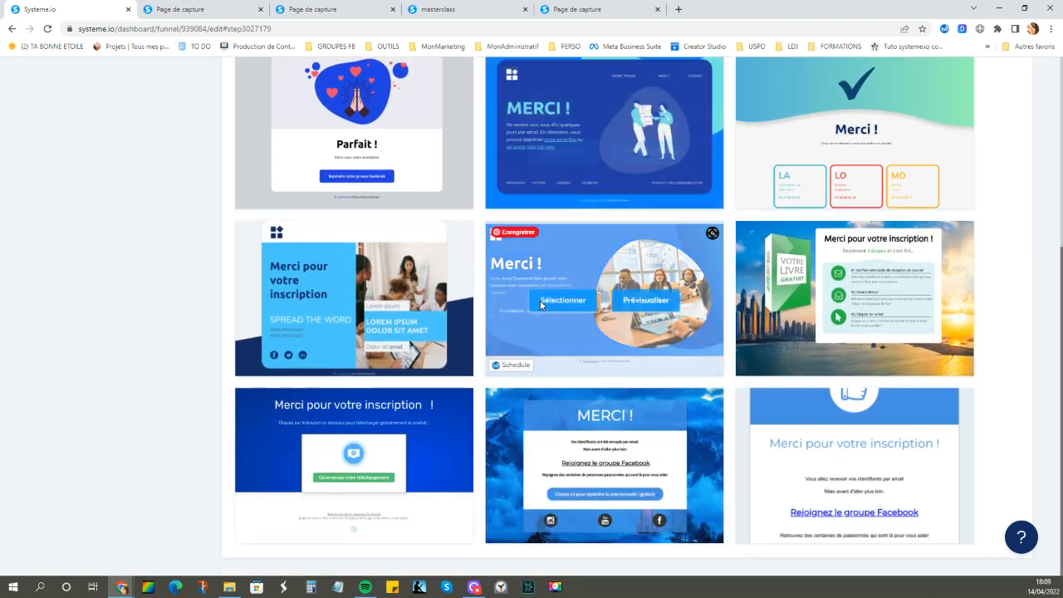
pyautogui.scroll(2, 539, 306)
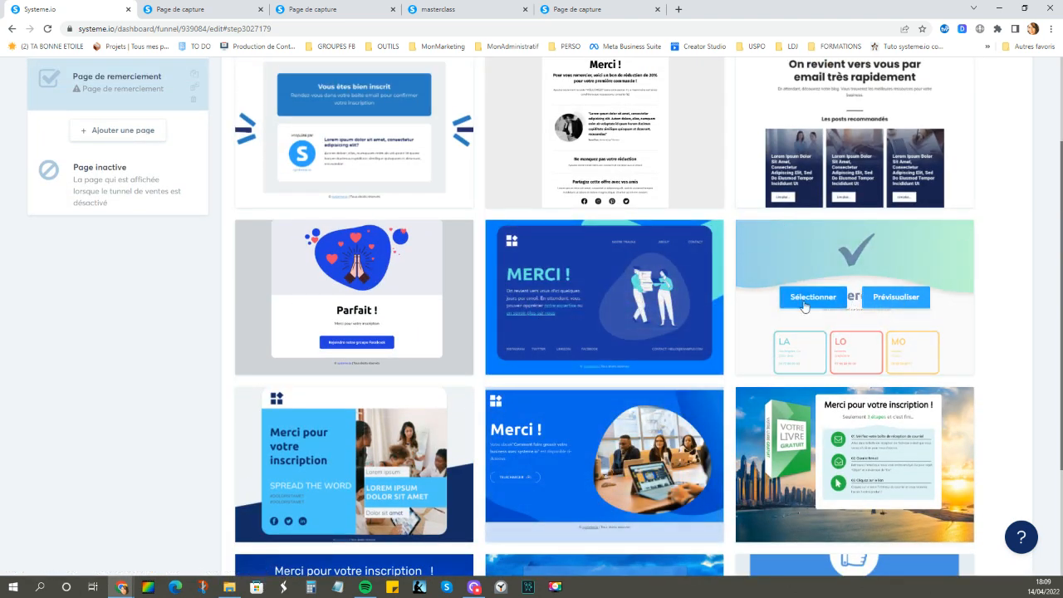
pyautogui.click(814, 299)
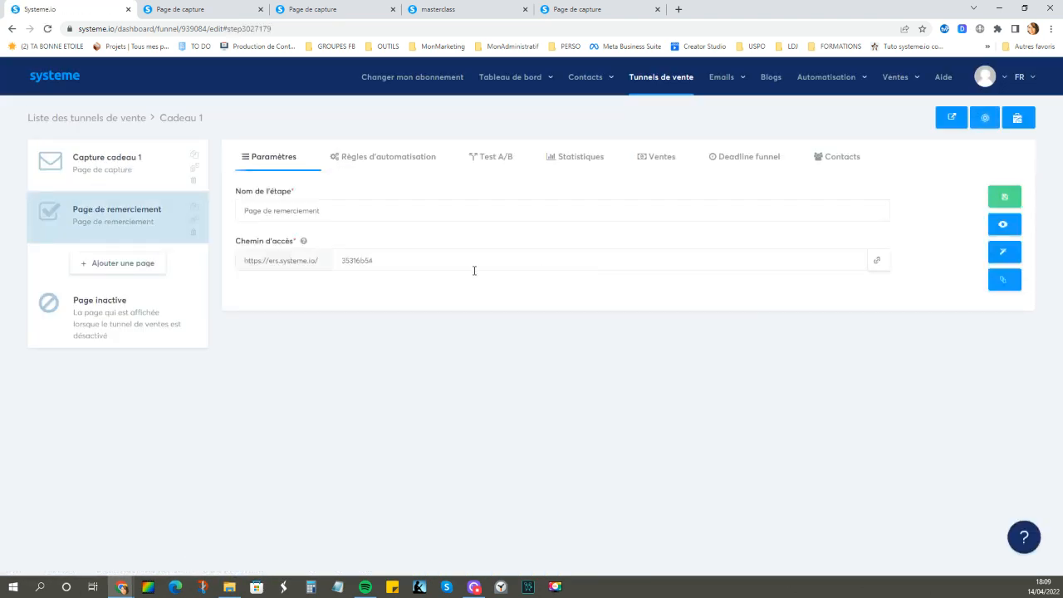
# Step: Rename the thank-you step "Merci cadeau-1", set its access path to merci-cadeau-1, and save
pyautogui.tripleClick(336, 213)
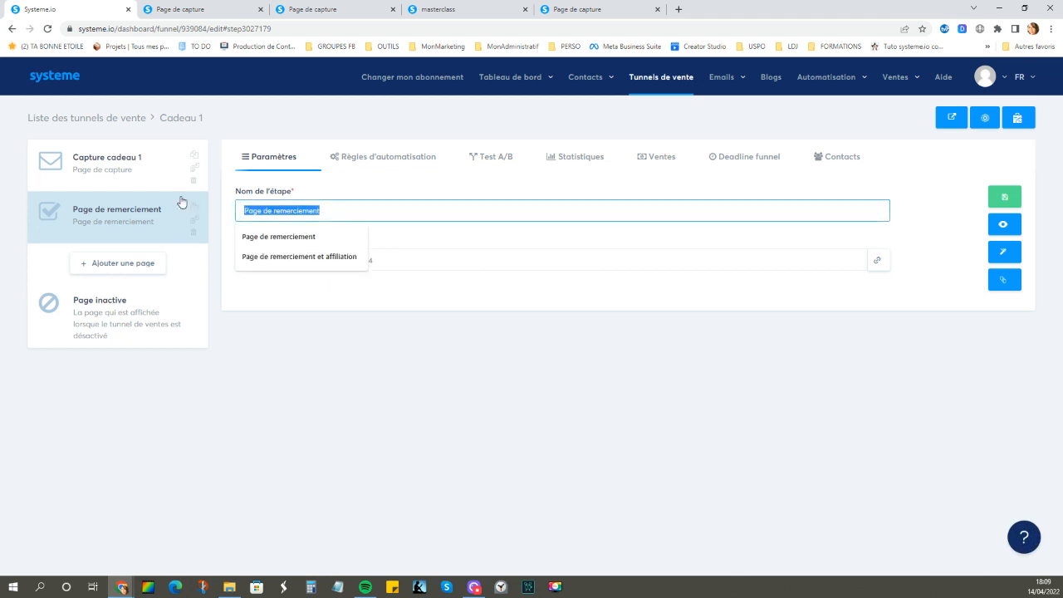
pyautogui.write('Merci cadeau-1')
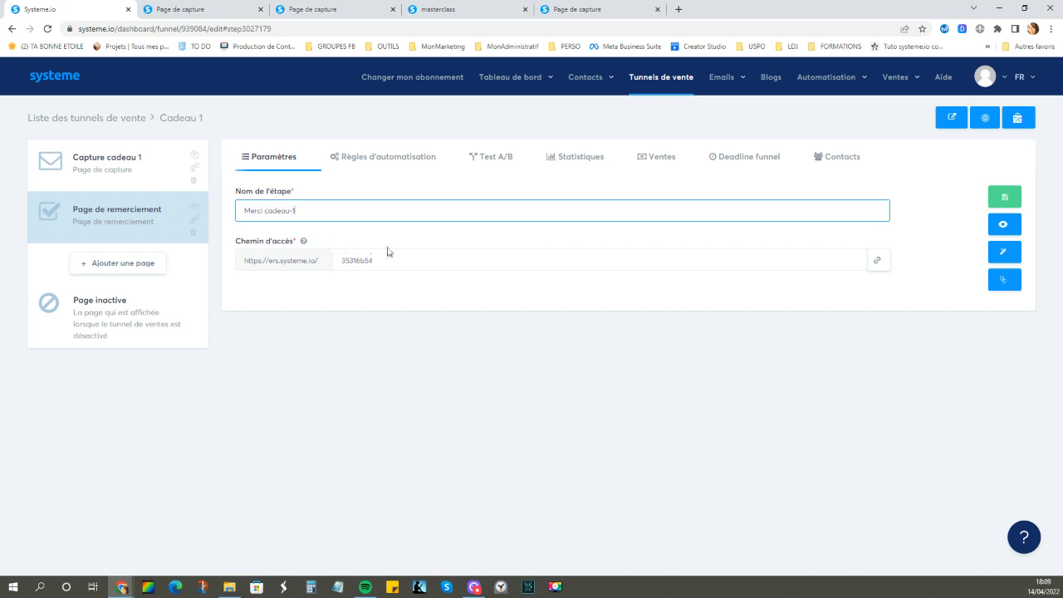
pyautogui.press('Tab')
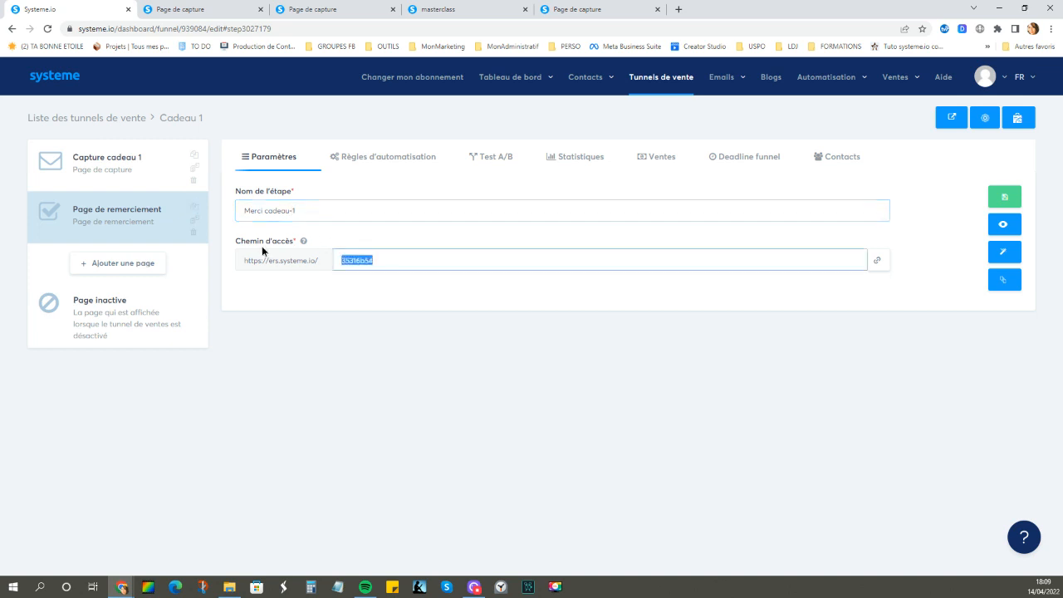
pyautogui.write('merci-cadeau-1')
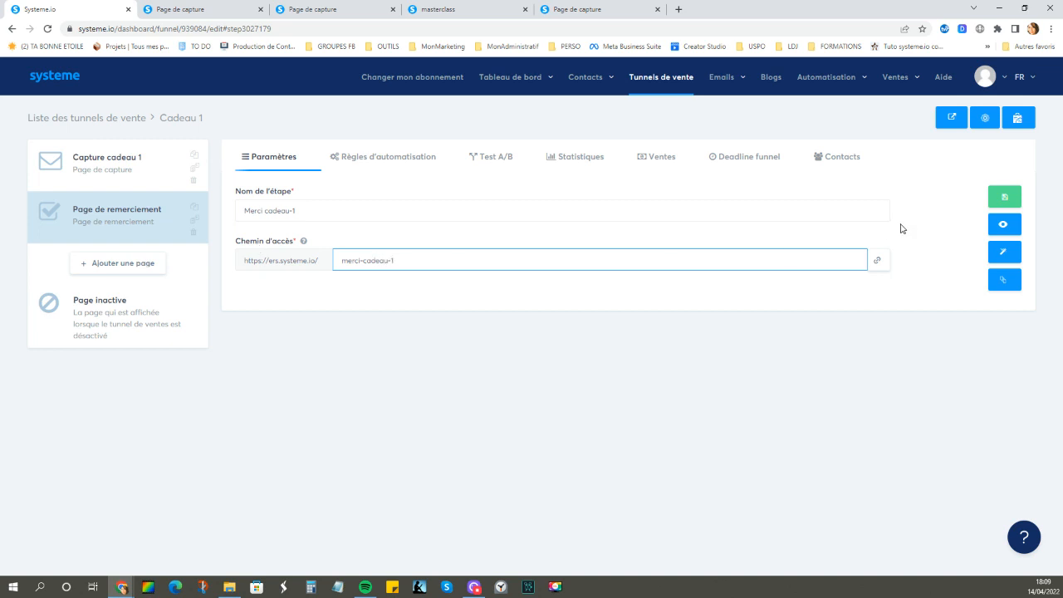
pyautogui.click(1004, 198)
# Step: Open the Merci cadeau-1 thank-you page for editing and select the section behind the check mark
pyautogui.click(1004, 251)
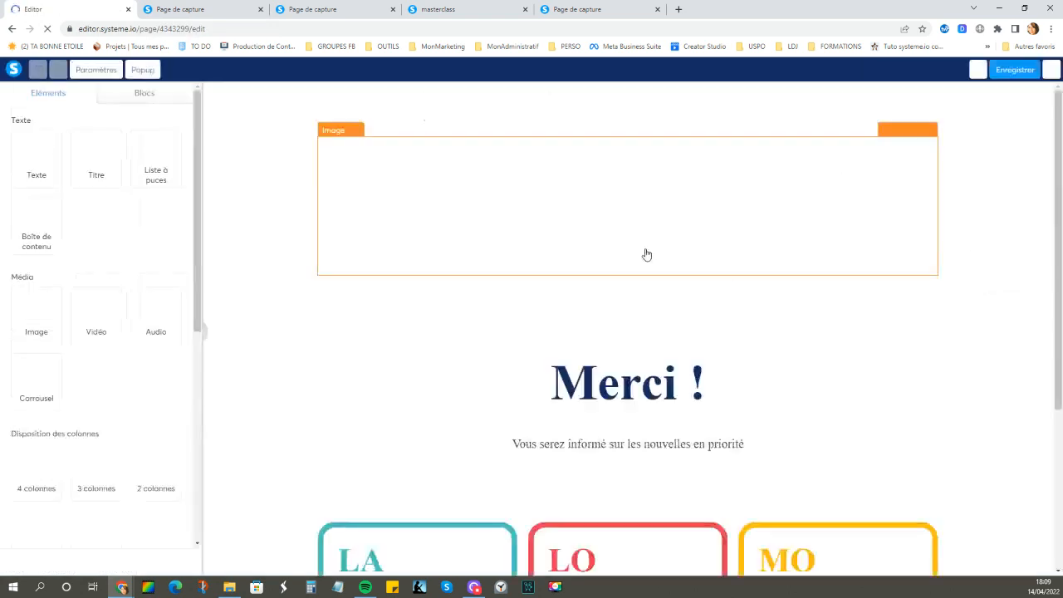
pyautogui.scroll(-1, 673, 361)
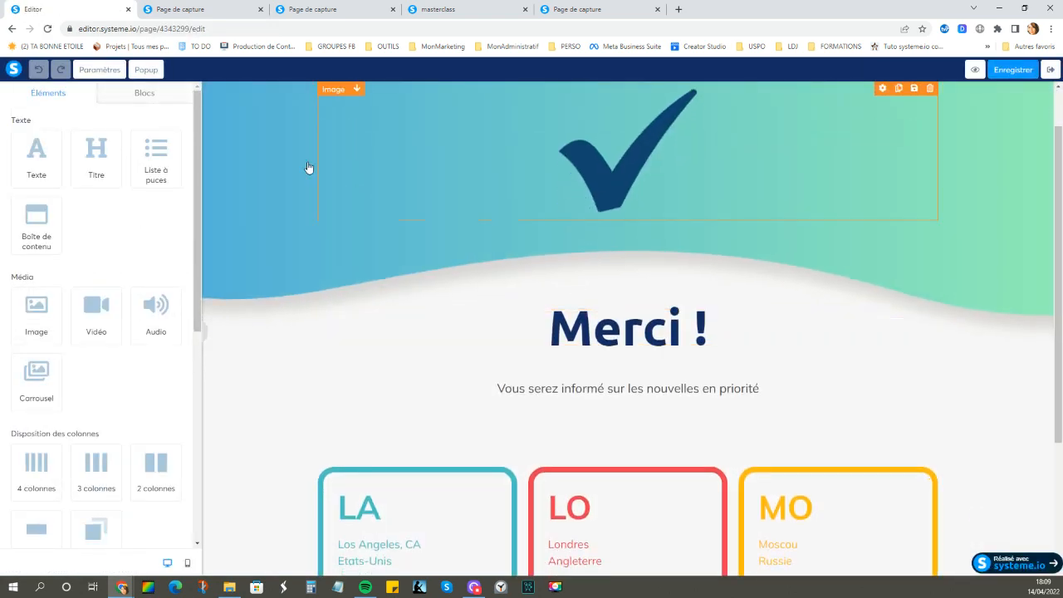
pyautogui.click(255, 150)
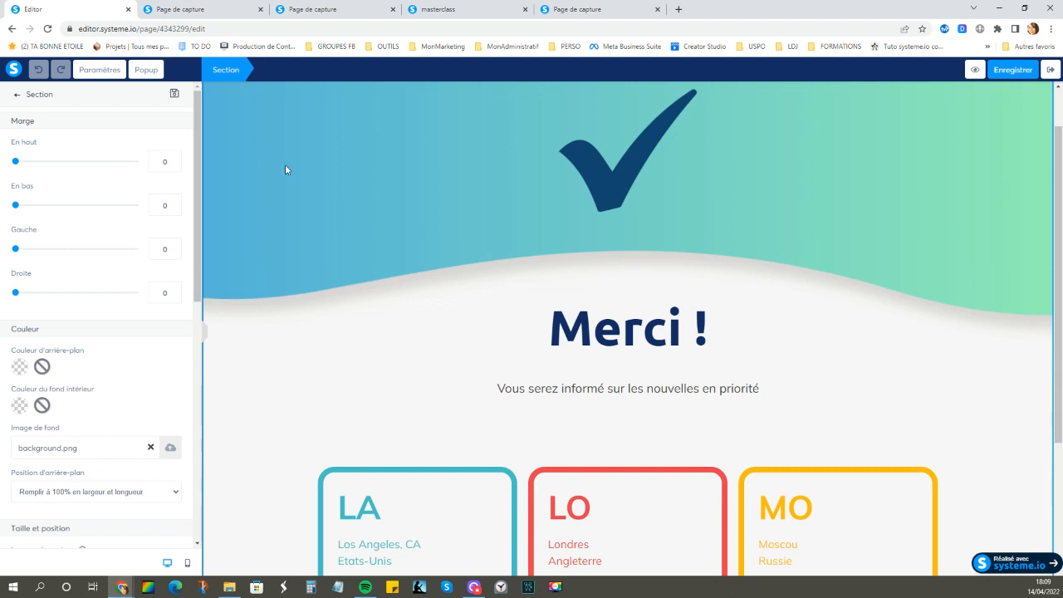
# Step: Examine the general page settings, including fonts, language and background options, and compare them with the top section's settings
pyautogui.click(99, 69)
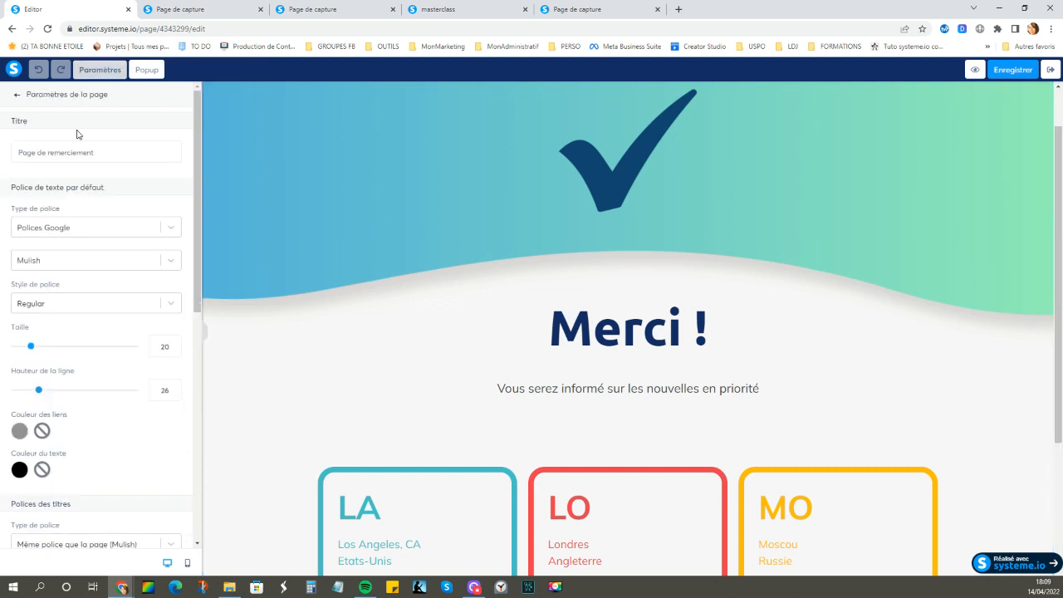
pyautogui.scroll(-5, 42, 427)
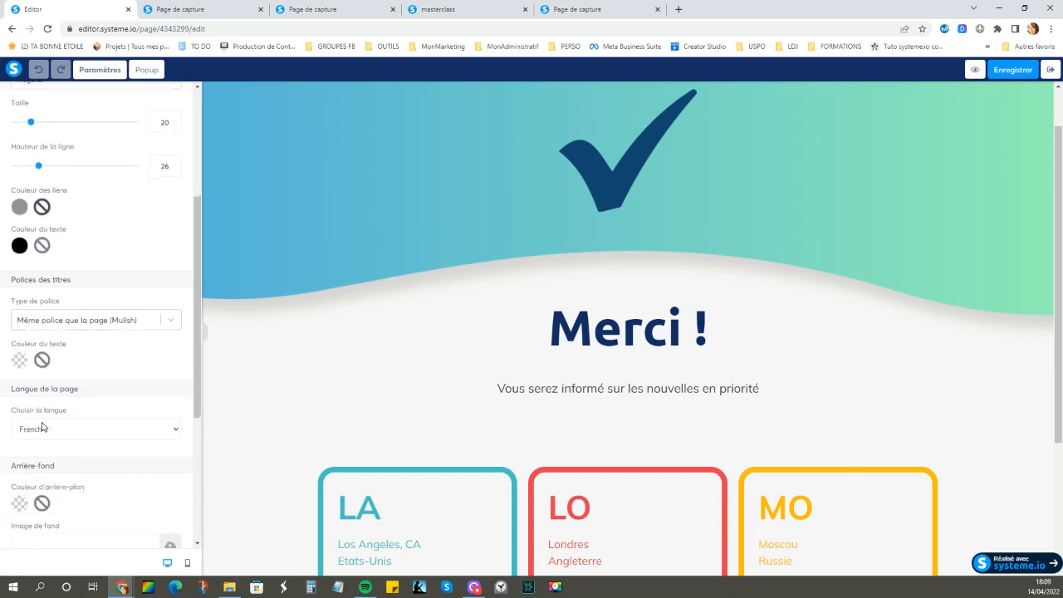
pyautogui.scroll(-1, 42, 427)
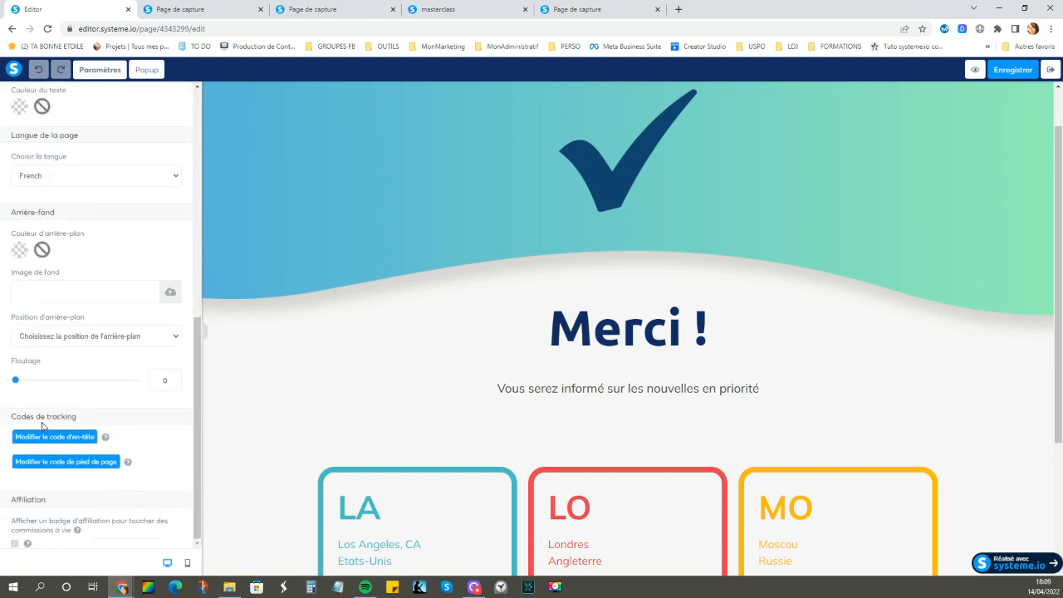
pyautogui.click(303, 268)
pyautogui.click(298, 216)
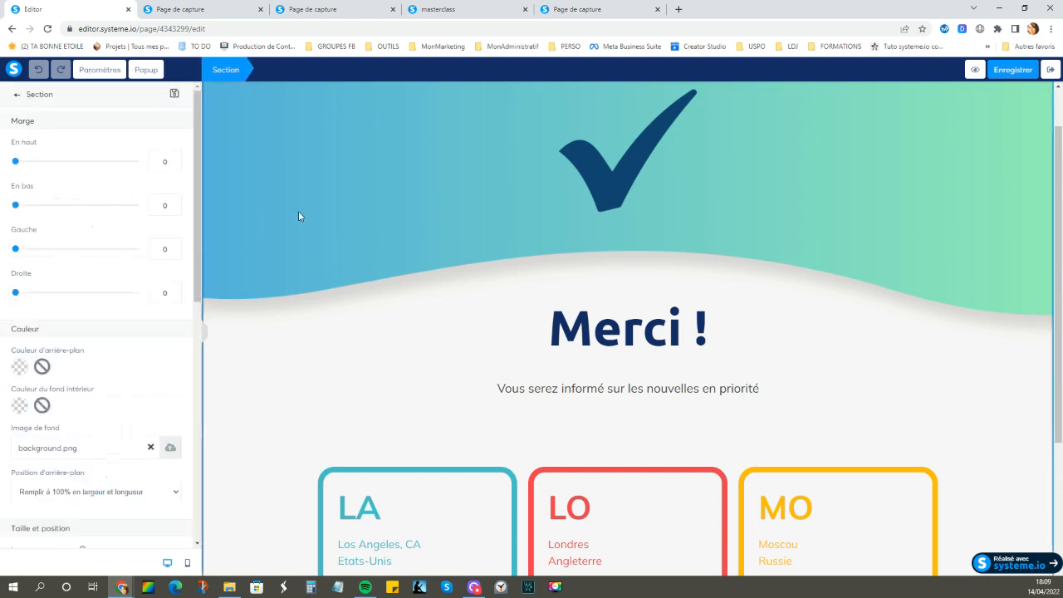
pyautogui.click(100, 69)
pyautogui.scroll(-4, 127, 280)
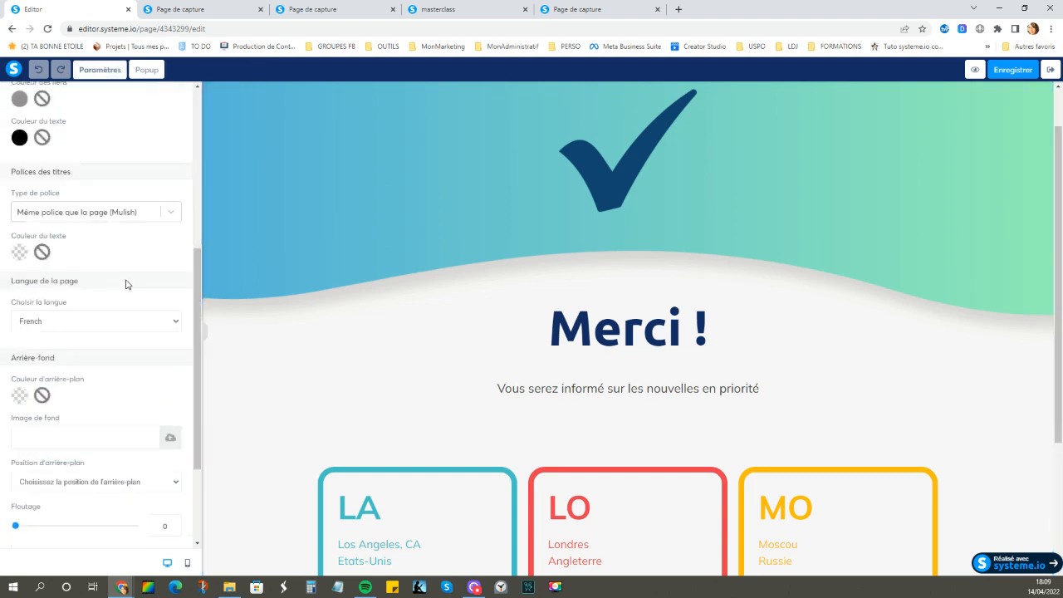
pyautogui.scroll(-4, 126, 284)
pyautogui.click(313, 243)
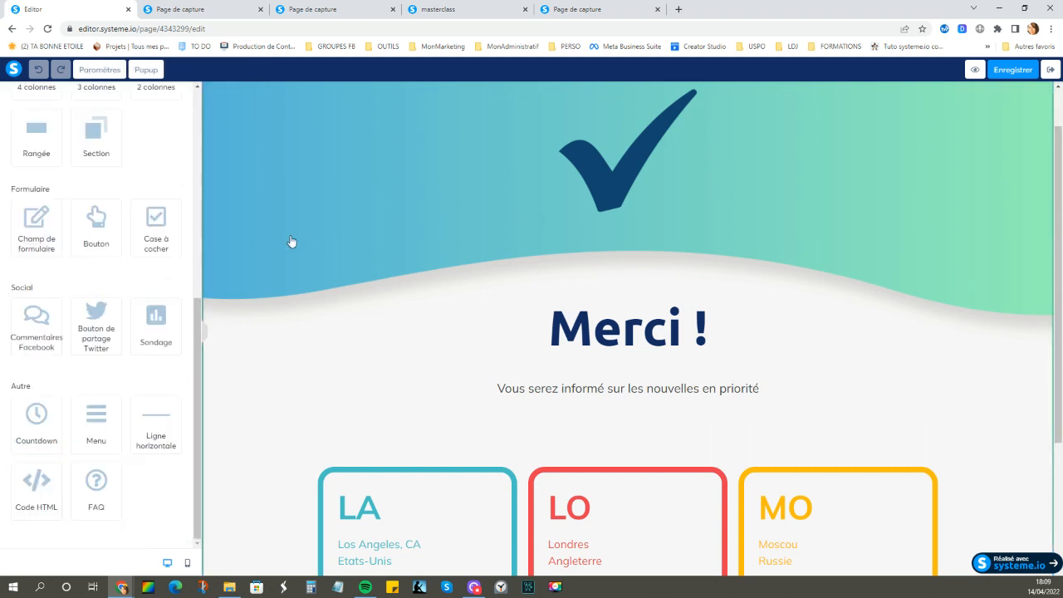
# Step: Replace the top section's background image with aircraft-465723_1920.jpg from the already uploaded images
pyautogui.click(292, 241)
pyautogui.scroll(-3, 126, 300)
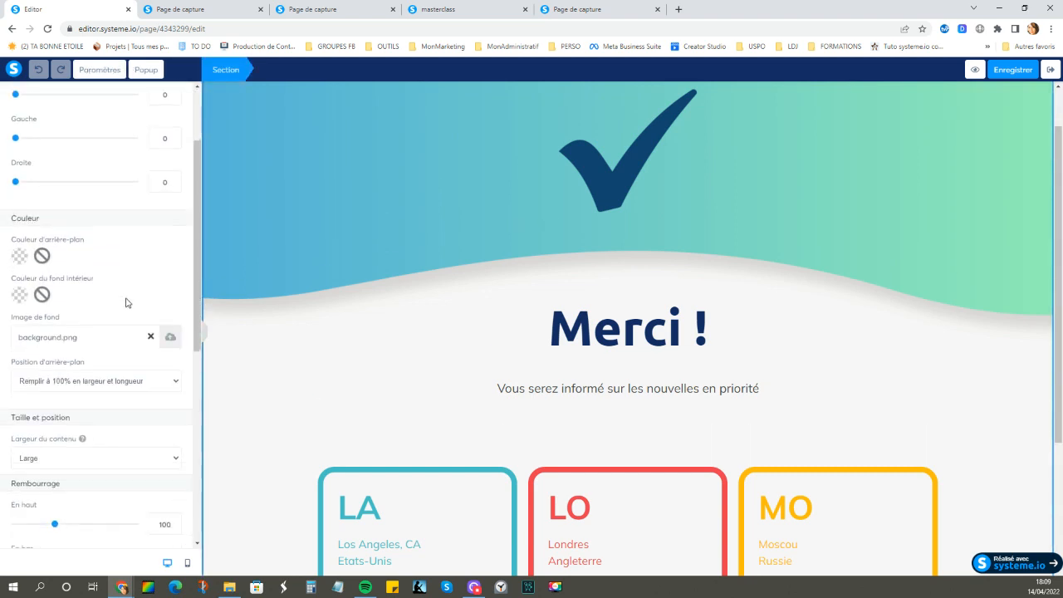
pyautogui.click(151, 339)
pyautogui.click(169, 339)
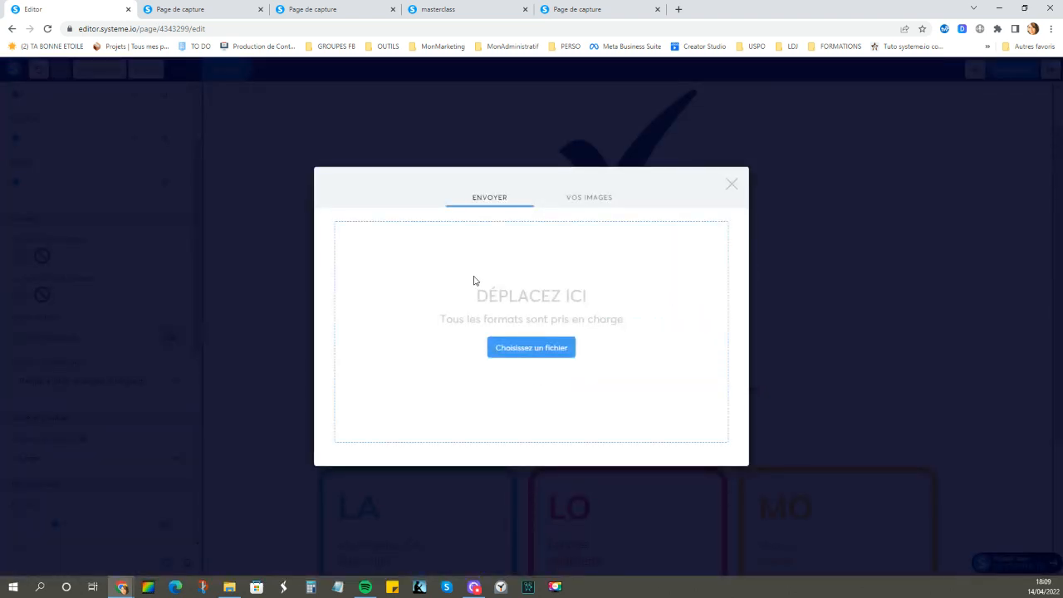
pyautogui.click(574, 200)
pyautogui.click(393, 238)
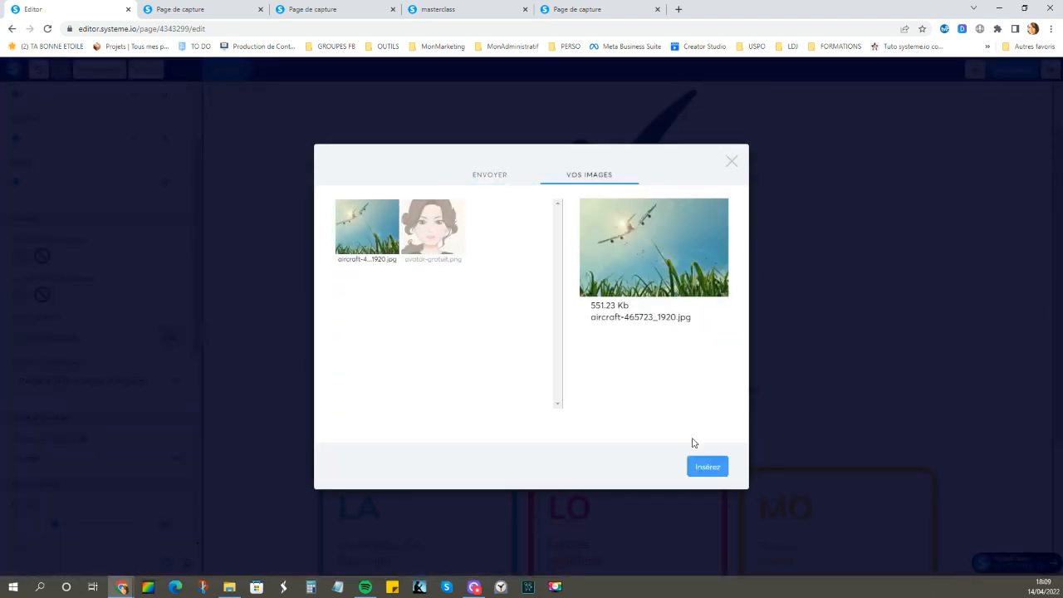
pyautogui.click(707, 467)
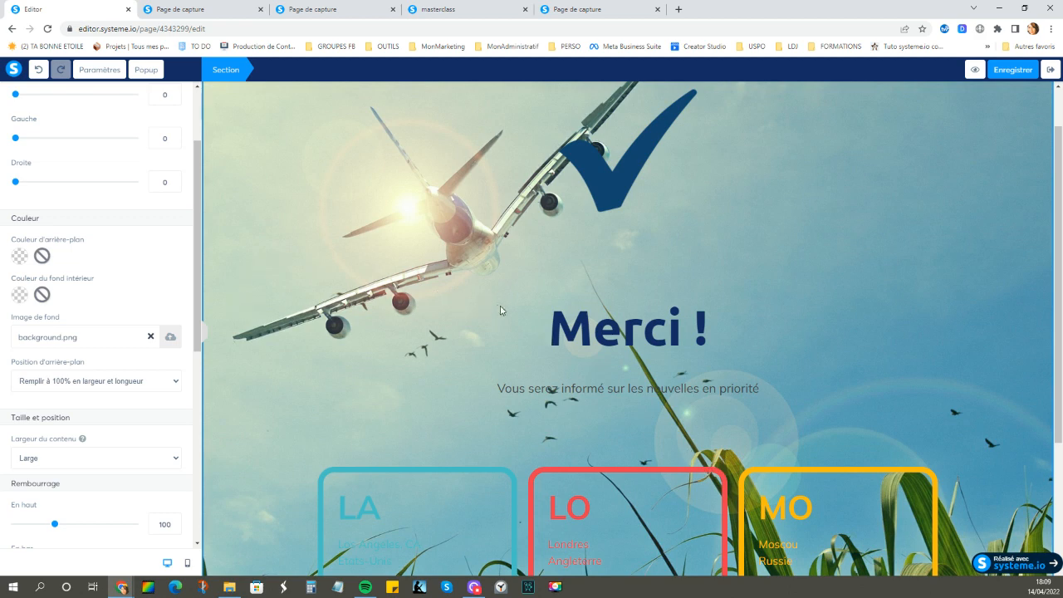
# Step: Delete the check mark image above the "Merci !" title
pyautogui.click(608, 206)
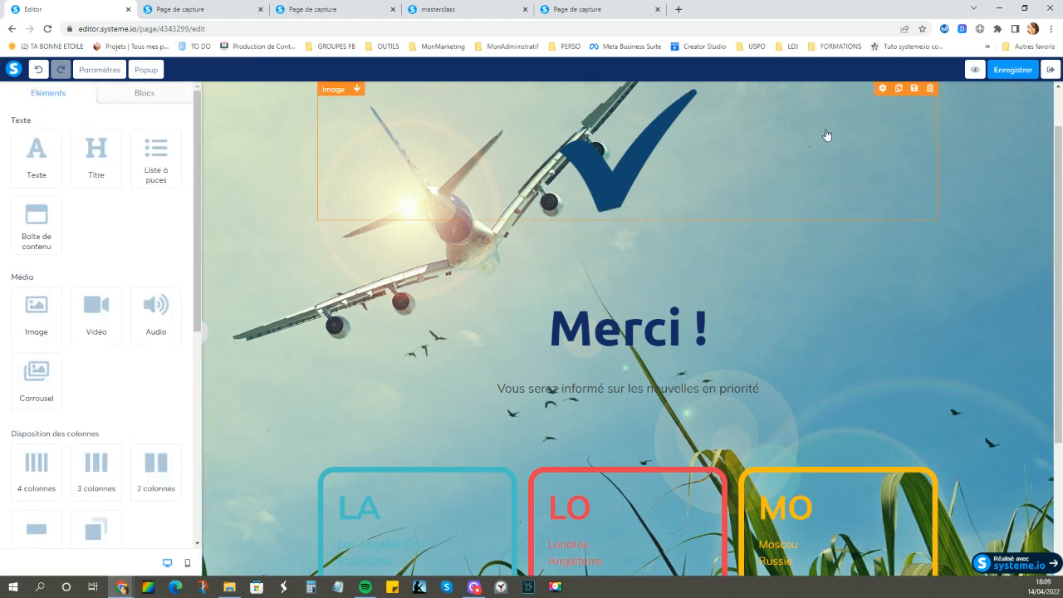
pyautogui.click(929, 88)
pyautogui.click(578, 91)
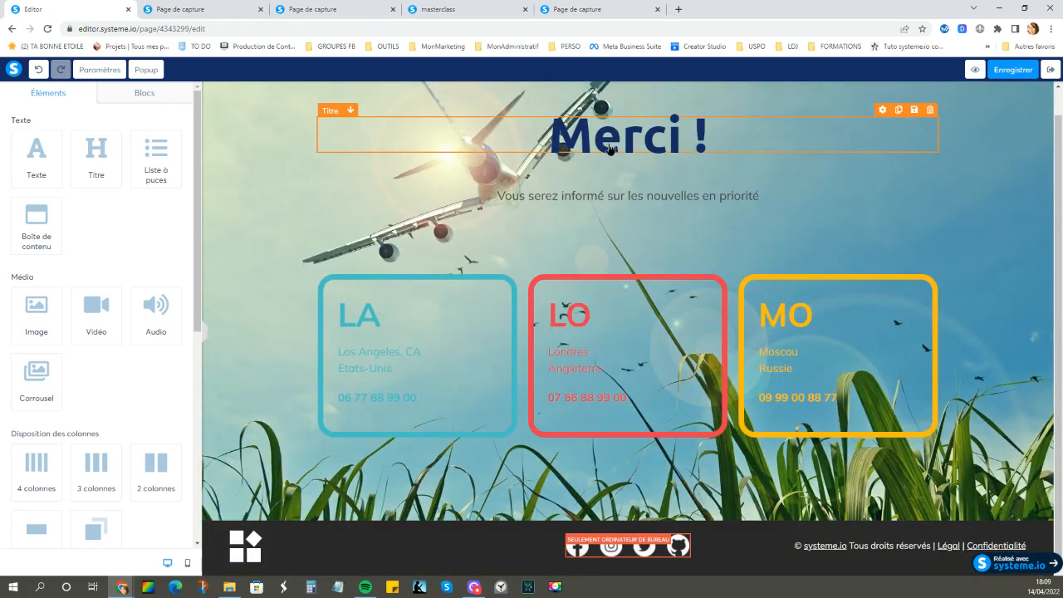
# Step: Set the text colour of the "Merci !" title to white
pyautogui.doubleClick(608, 143)
pyautogui.click(22, 482)
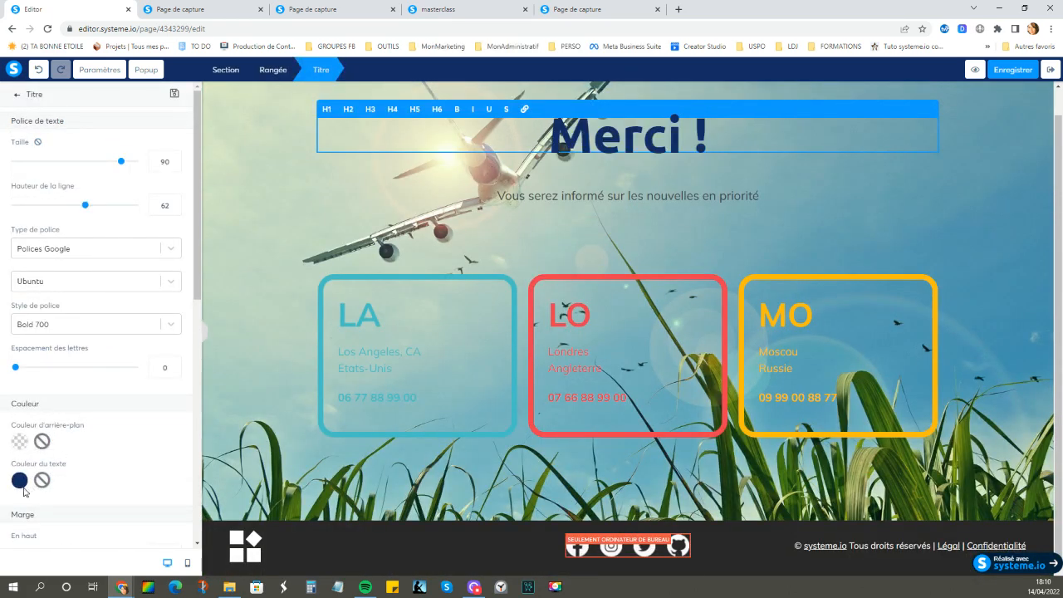
pyautogui.scroll(-3, 118, 510)
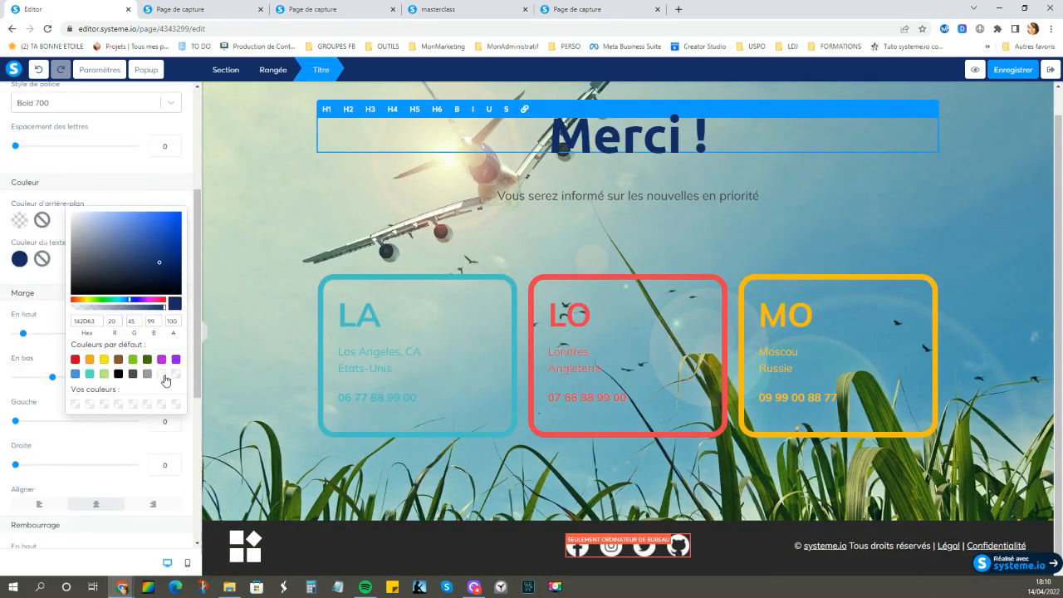
pyautogui.click(162, 373)
pyautogui.click(496, 267)
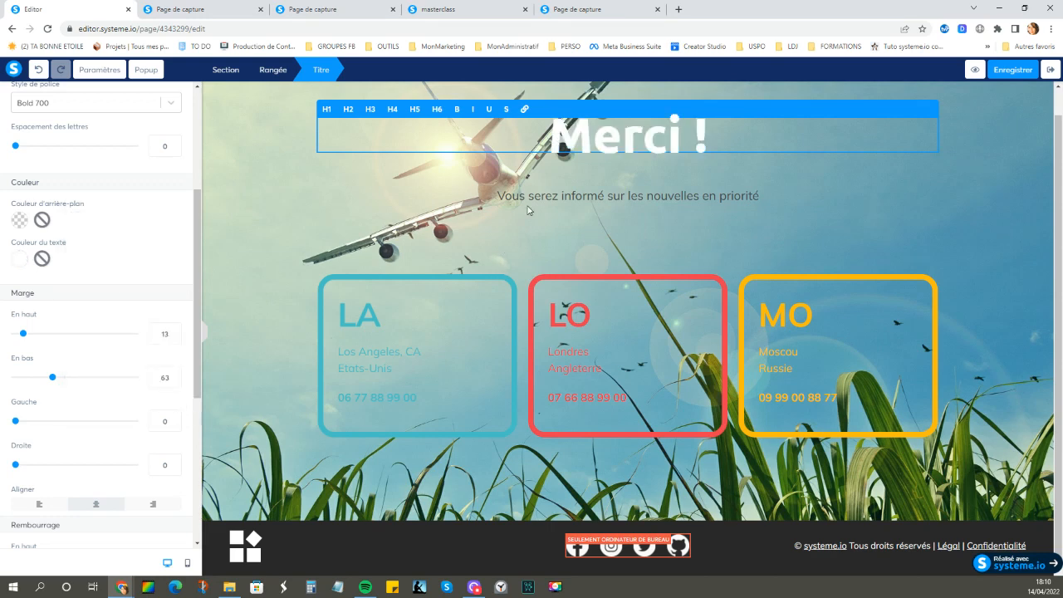
# Step: Replace the sentence under the title with "Ton cadeau s'envole vers ta boite mail"
pyautogui.click(524, 195)
pyautogui.doubleClick(507, 197)
pyautogui.click(614, 196)
pyautogui.moveTo(792, 194); pyautogui.dragTo(533, 196)
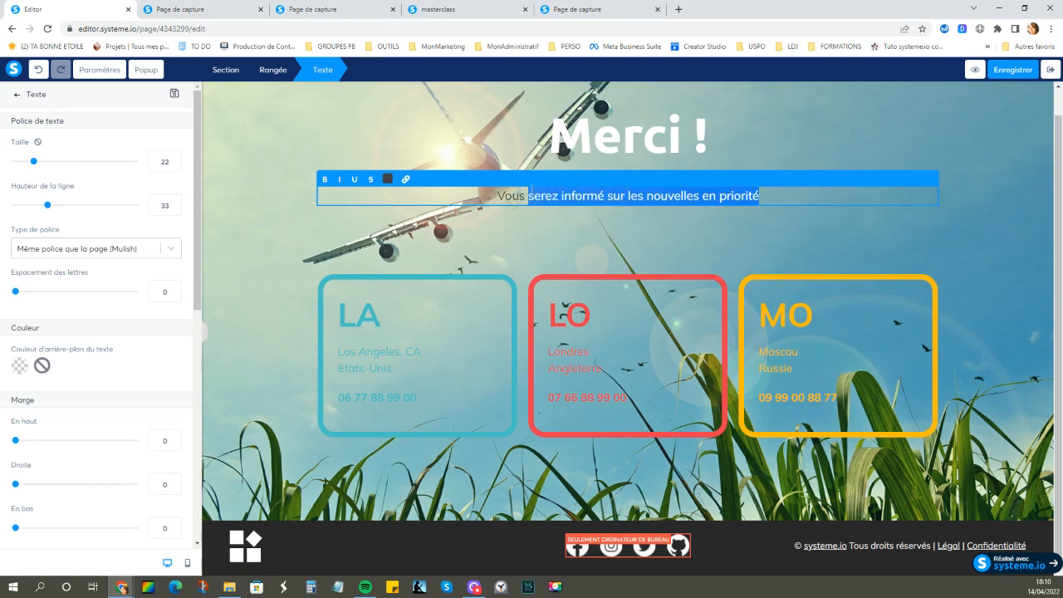
pyautogui.press('BackSpace')
pyautogui.press('BackSpace')
pyautogui.press('BackSpace')
pyautogui.press('BackSpace')
pyautogui.press('BackSpace')
pyautogui.press('BackSpace')
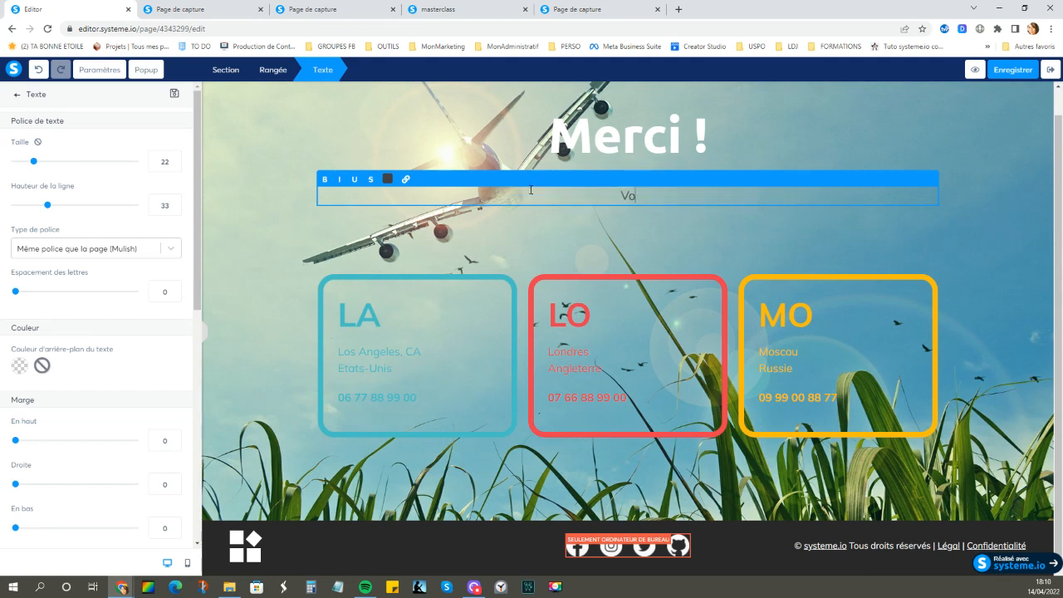
pyautogui.write("Ton cadeau s'envole vers ta boite mail")
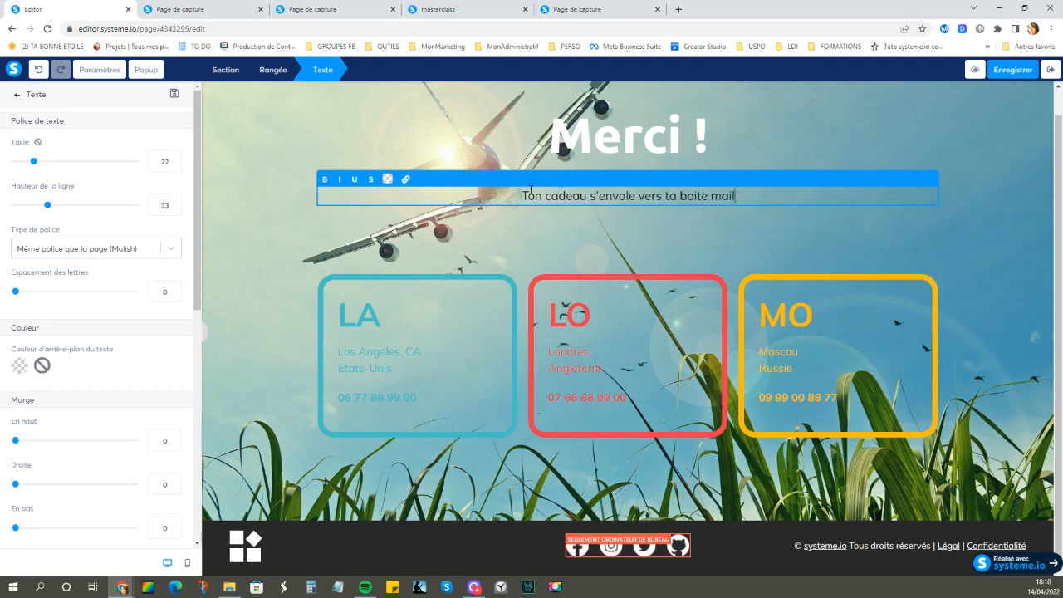
pyautogui.click(661, 246)
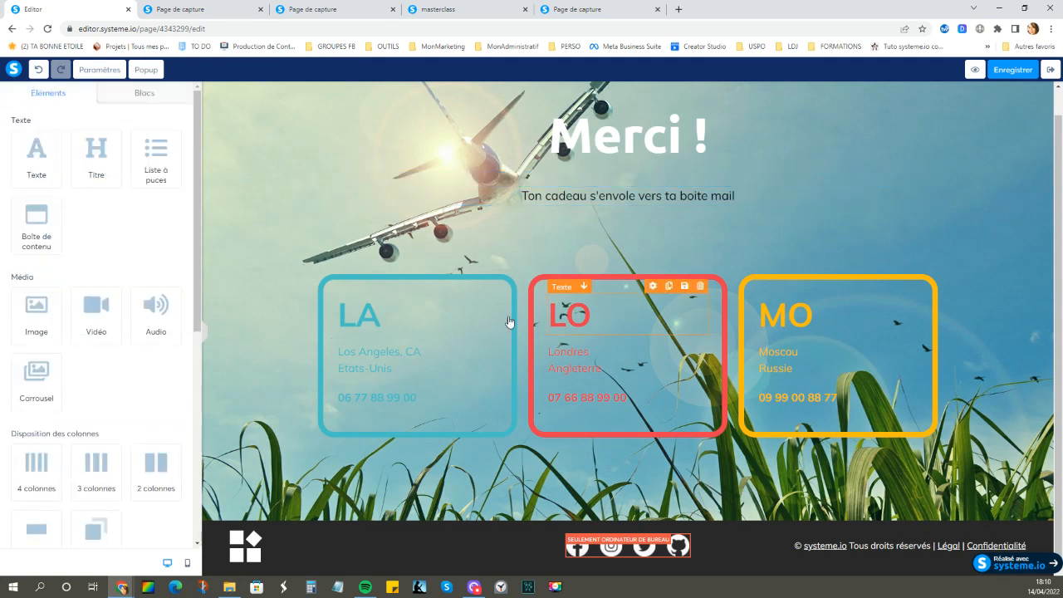
# Step: Delete the LA, LO and MO contact boxes together with the empty row that held them
pyautogui.click(509, 266)
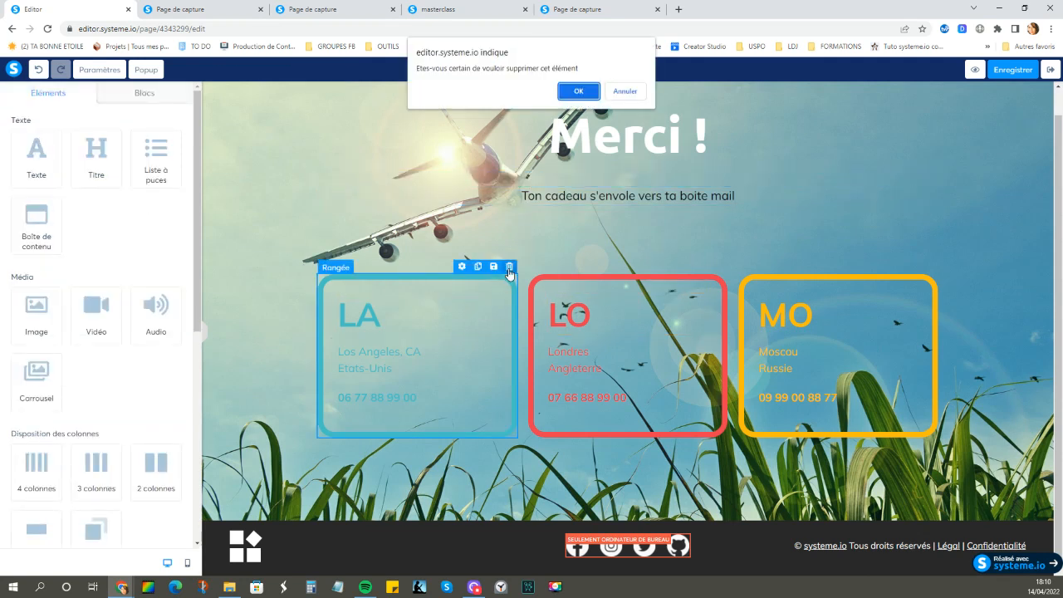
pyautogui.click(578, 91)
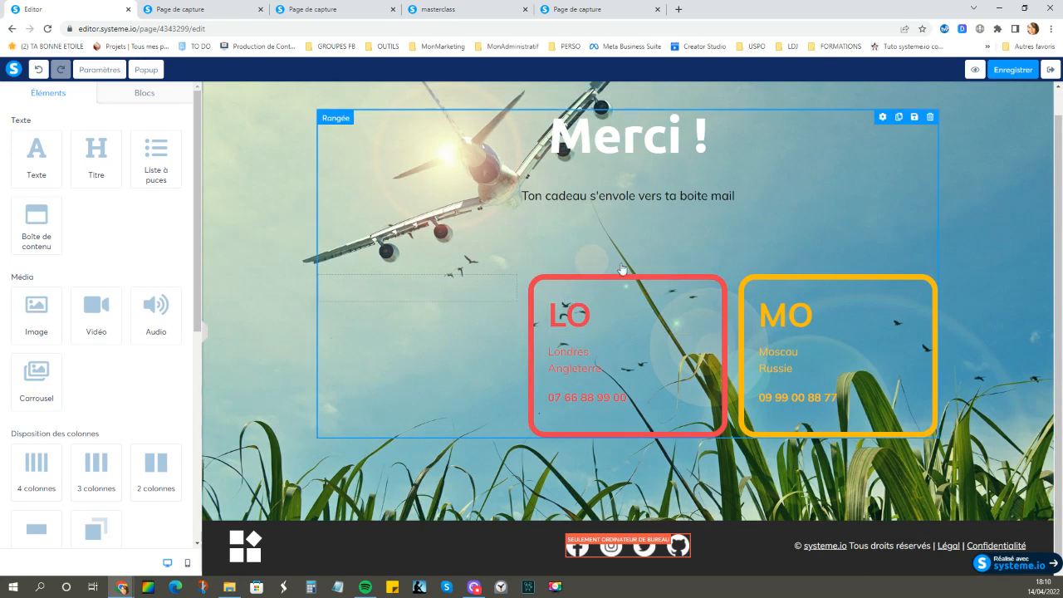
pyautogui.click(720, 267)
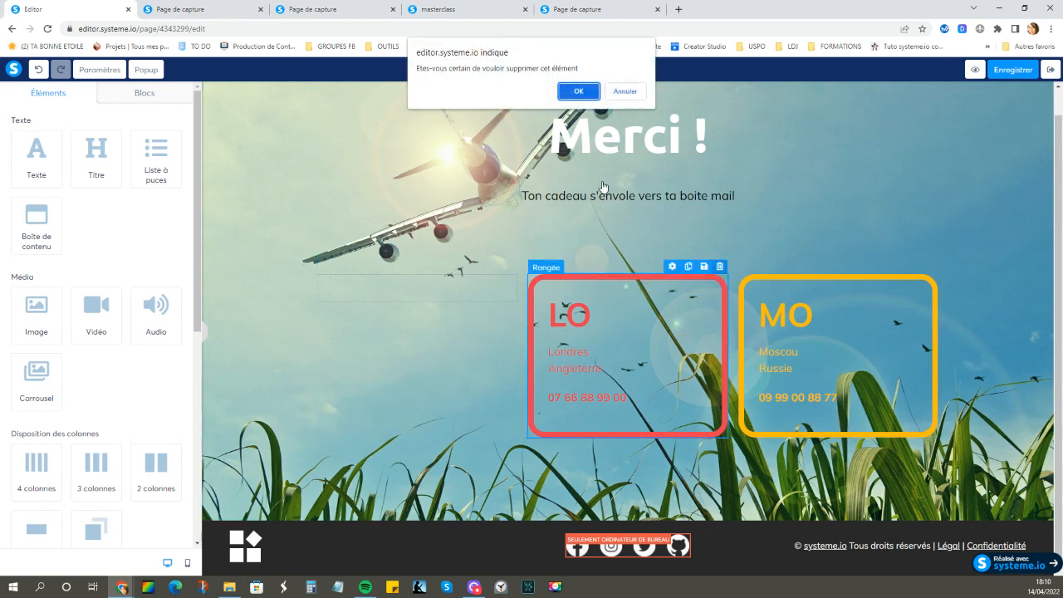
pyautogui.click(578, 90)
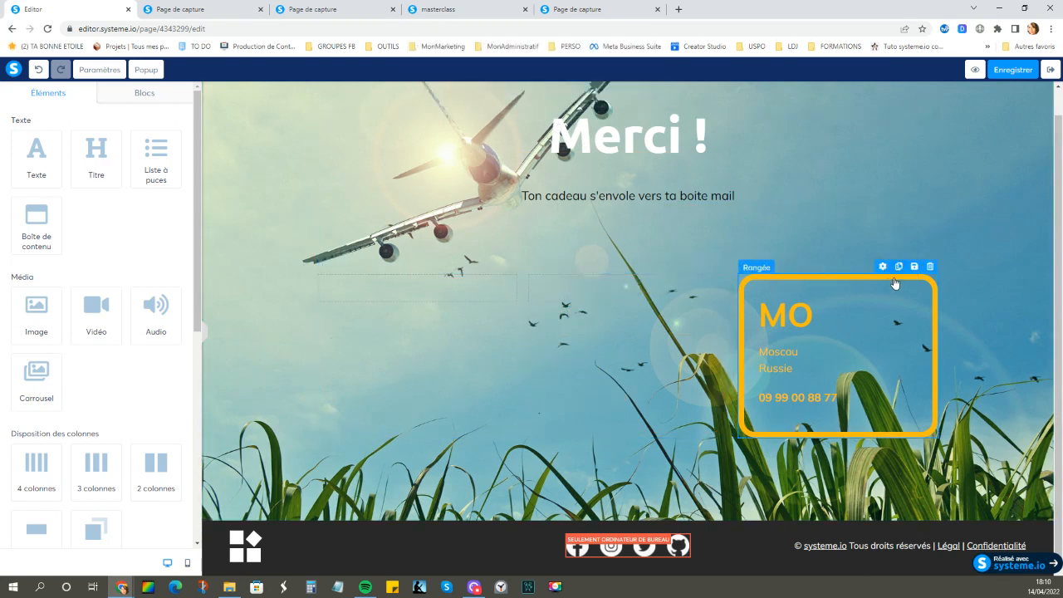
pyautogui.click(930, 266)
pyautogui.click(579, 91)
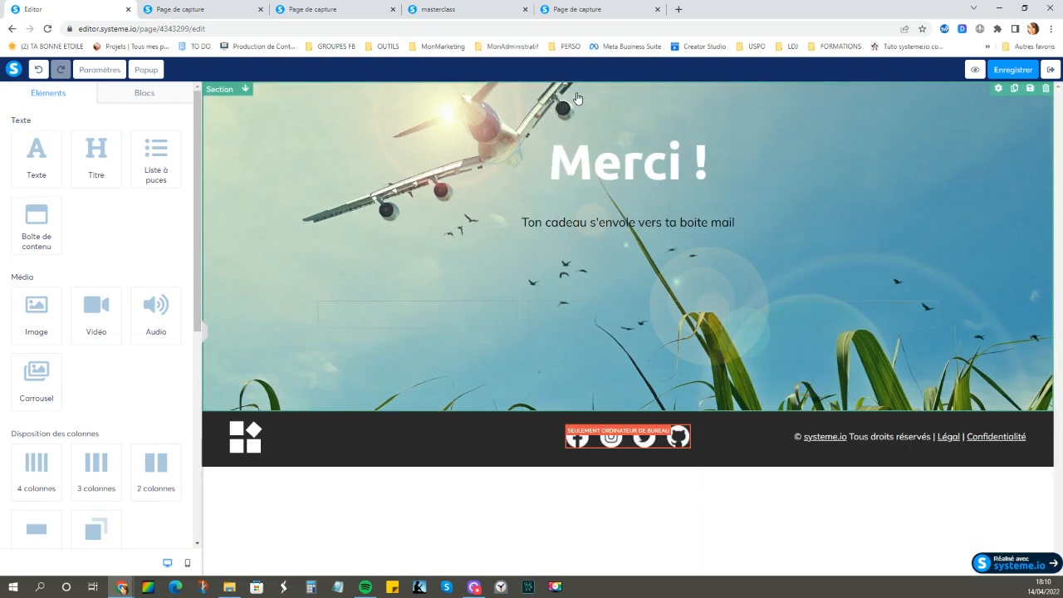
pyautogui.click(930, 293)
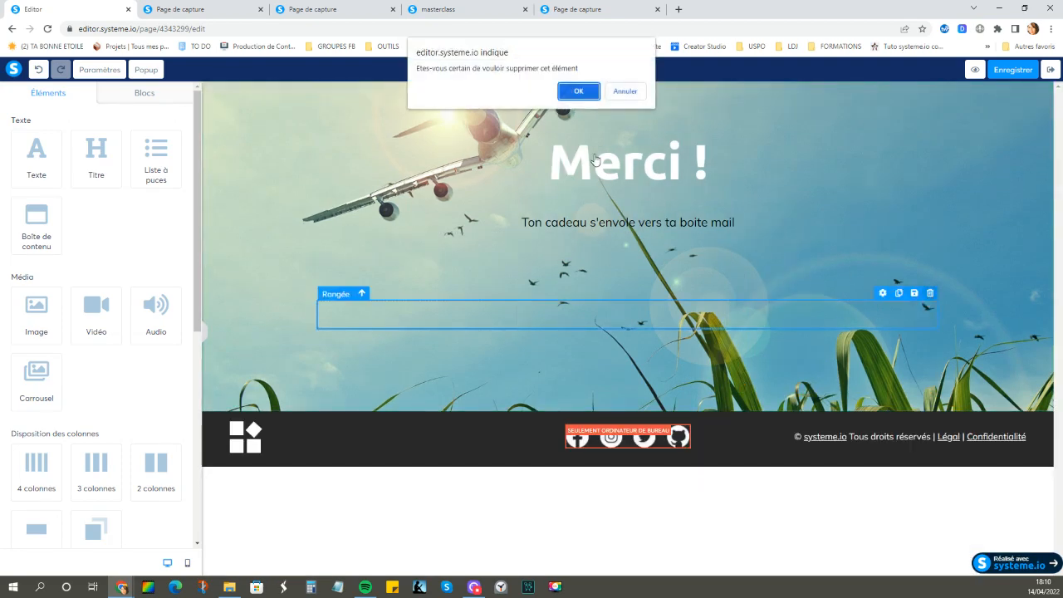
pyautogui.click(578, 91)
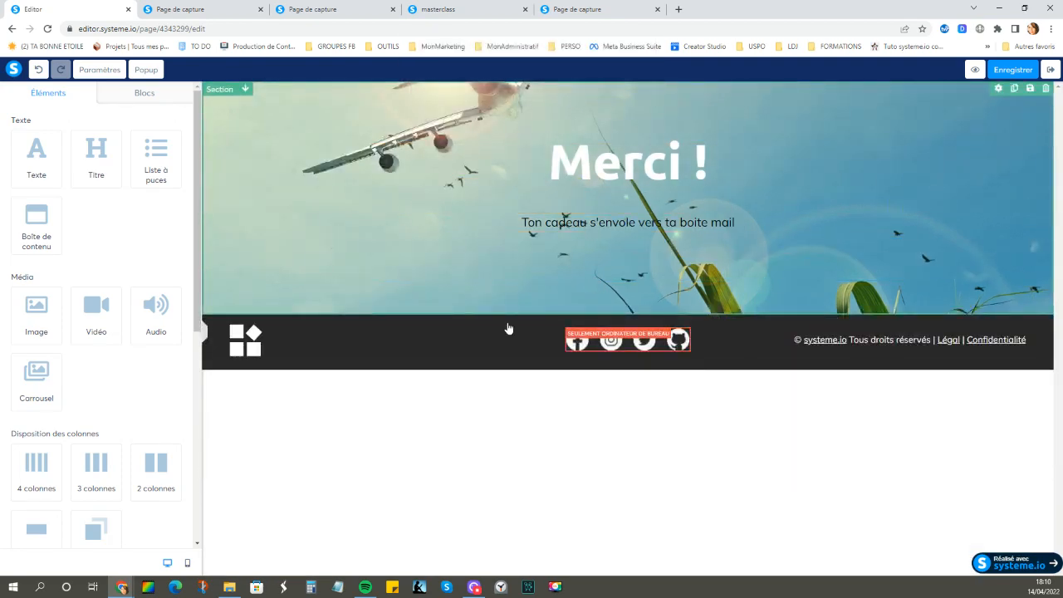
# Step: Change the footer section's background colour to the default light green
pyautogui.click(349, 341)
pyautogui.click(279, 368)
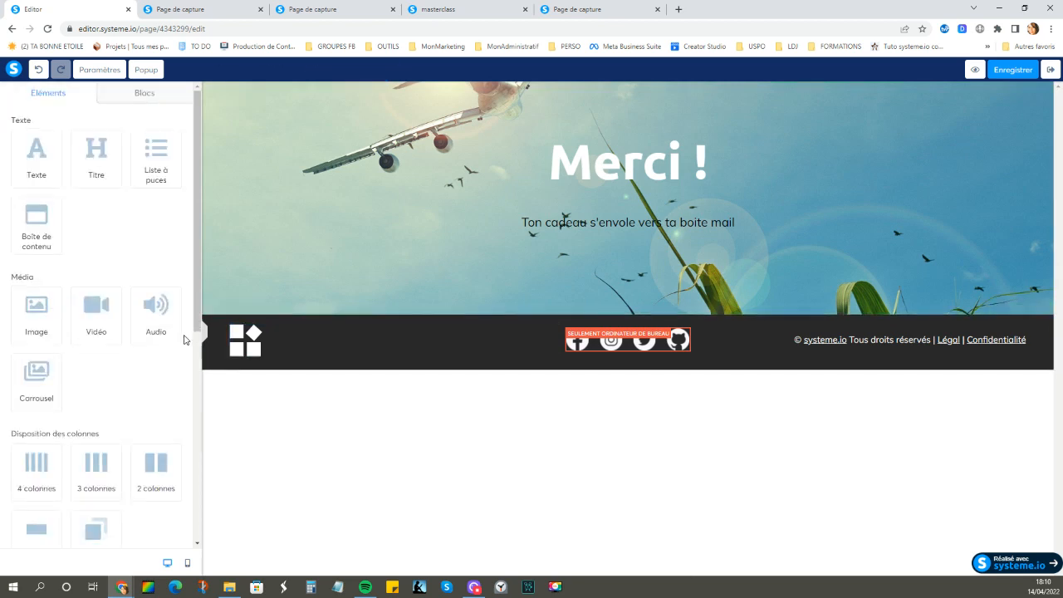
pyautogui.click(304, 325)
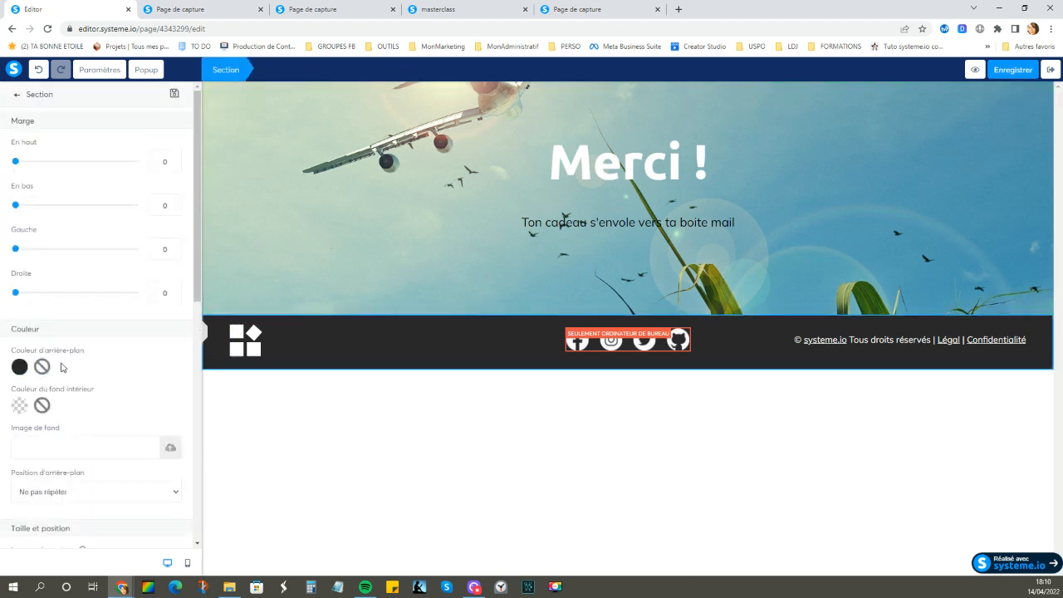
pyautogui.click(20, 367)
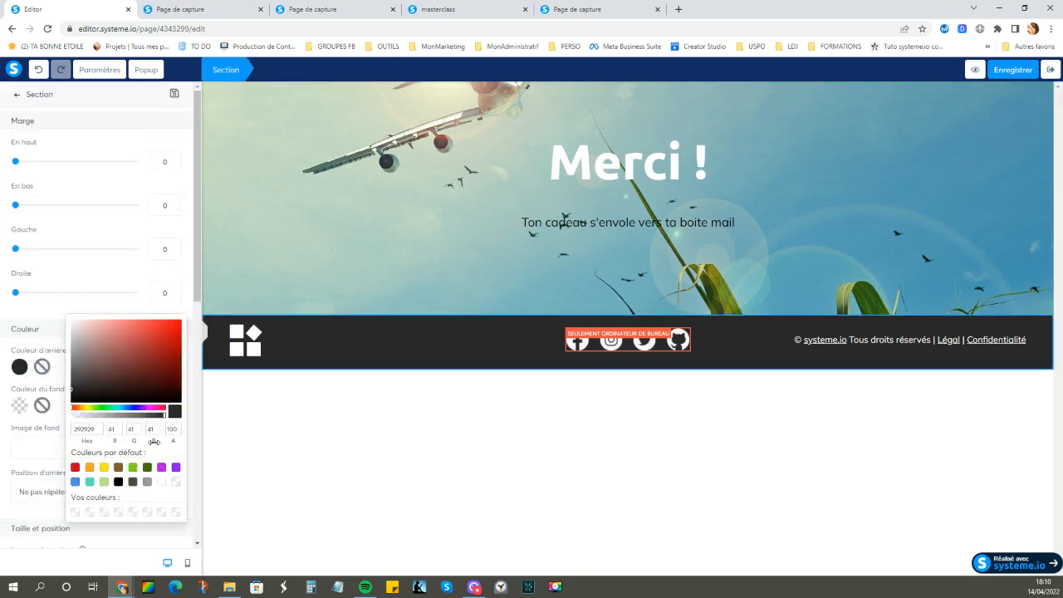
pyautogui.click(105, 482)
pyautogui.click(454, 440)
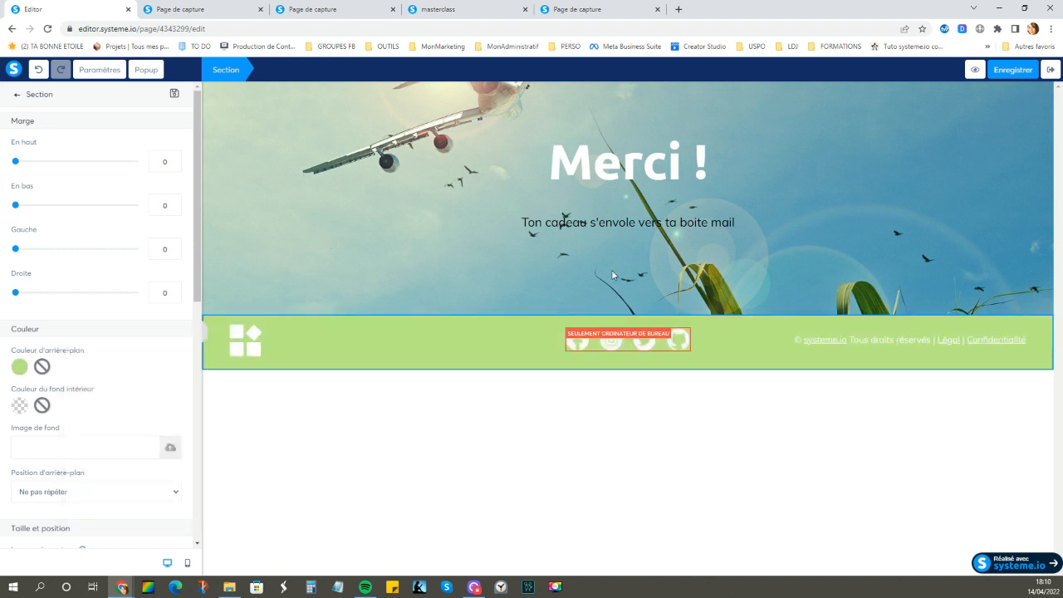
# Step: Add a button beneath the "Ton cadeau s'envole vers ta boite mail" sentence and delete the empty section above the footer
pyautogui.click(520, 222)
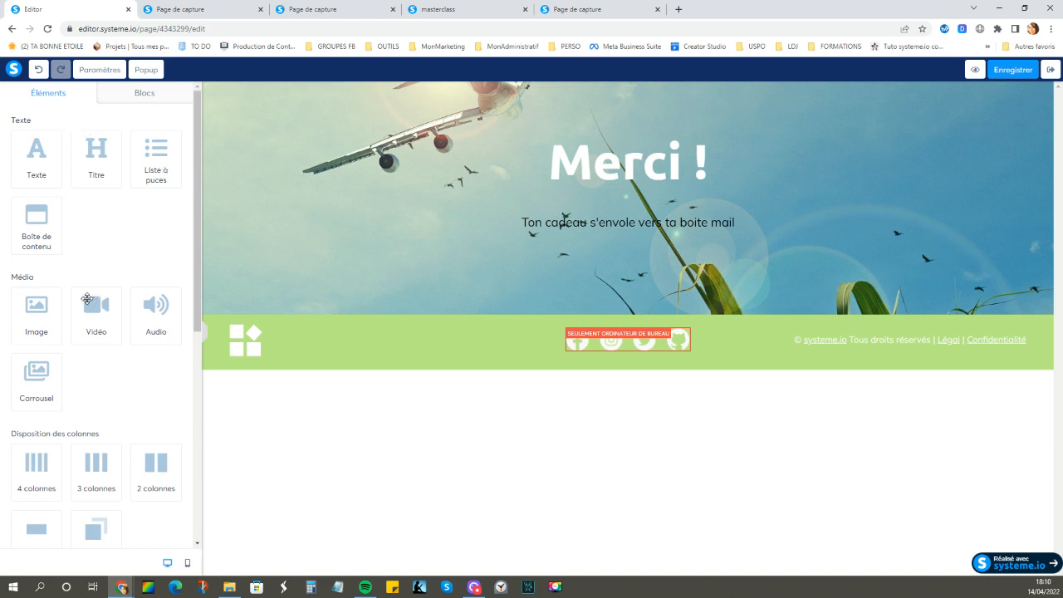
pyautogui.scroll(-3, 83, 307)
pyautogui.scroll(-2, 53, 325)
pyautogui.scroll(-1, 53, 325)
pyautogui.moveTo(93, 226); pyautogui.dragTo(655, 249)
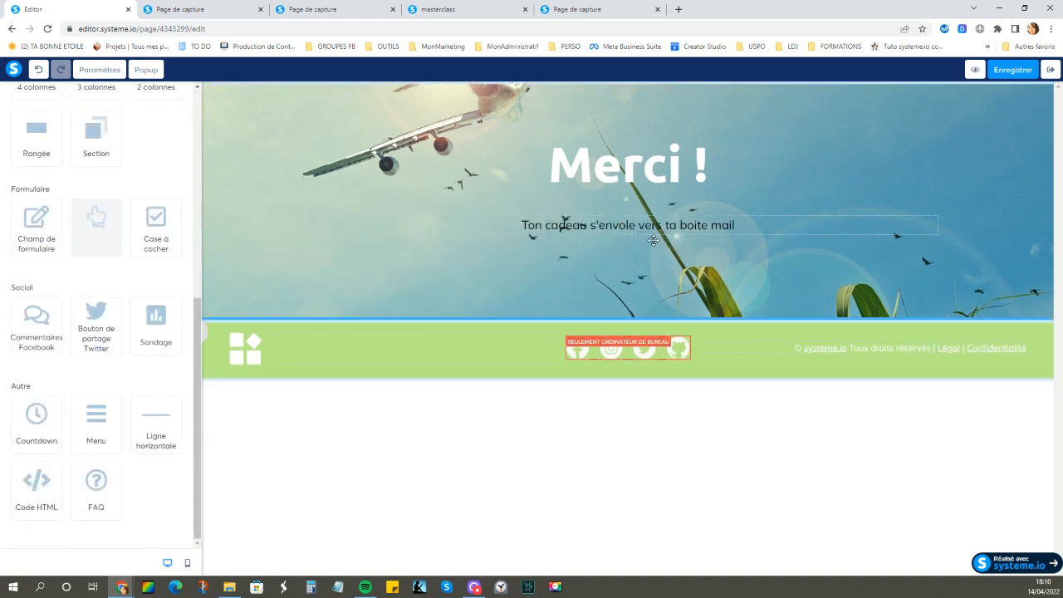
pyautogui.moveTo(669, 341); pyautogui.dragTo(655, 241)
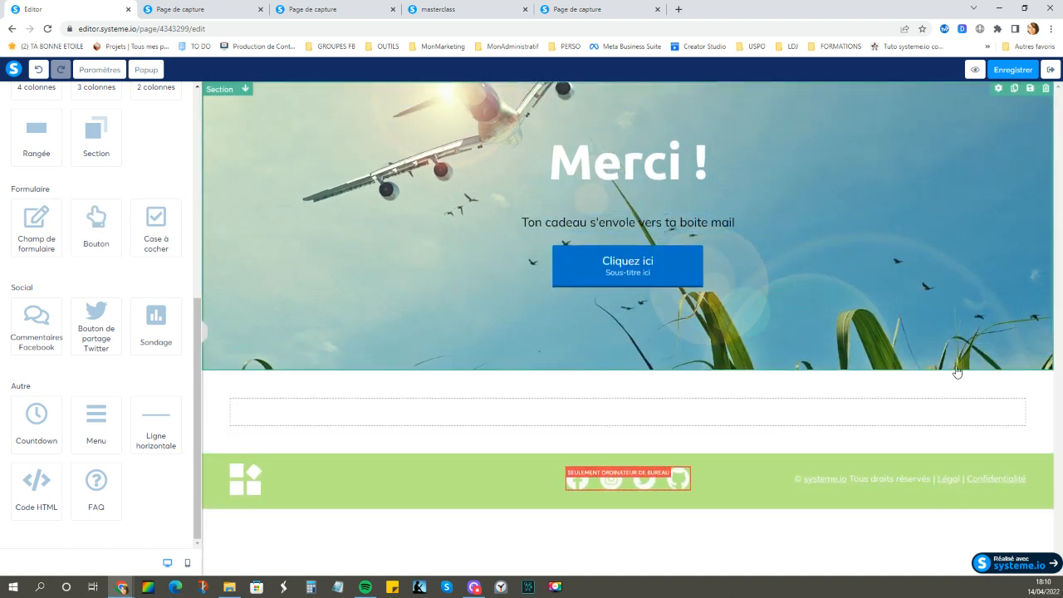
pyautogui.click(1047, 366)
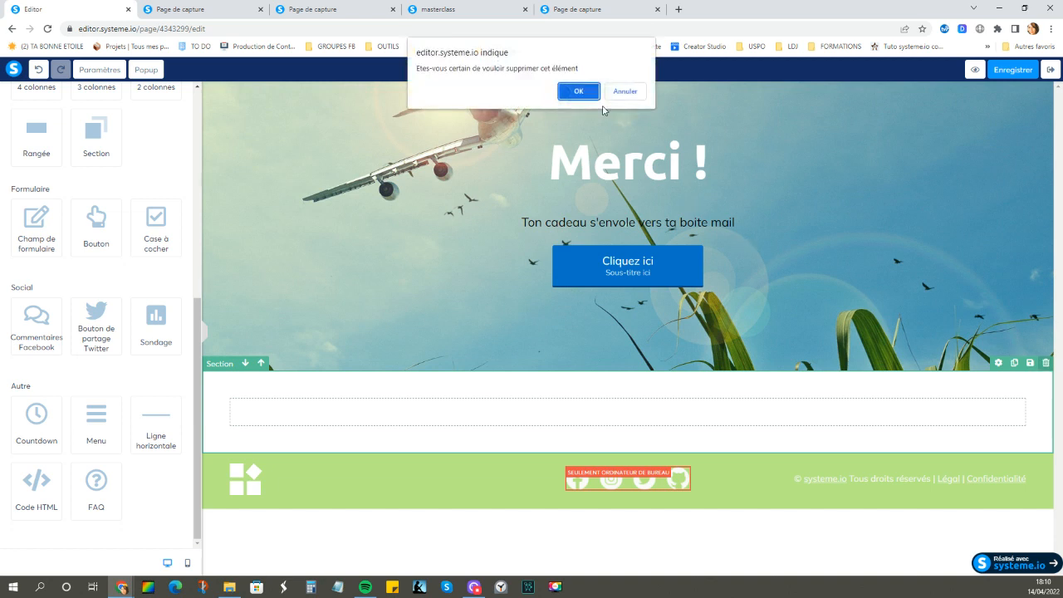
pyautogui.click(575, 90)
# Step: Set the new button's action to "Rediriger vers une page", leaving its URL blank
pyautogui.click(574, 259)
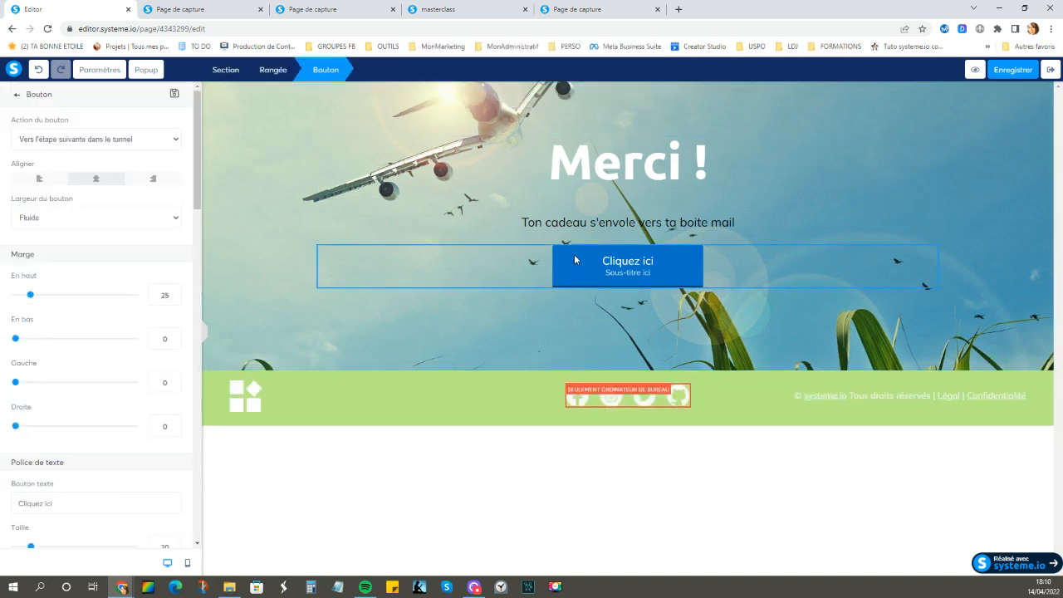
pyautogui.click(106, 138)
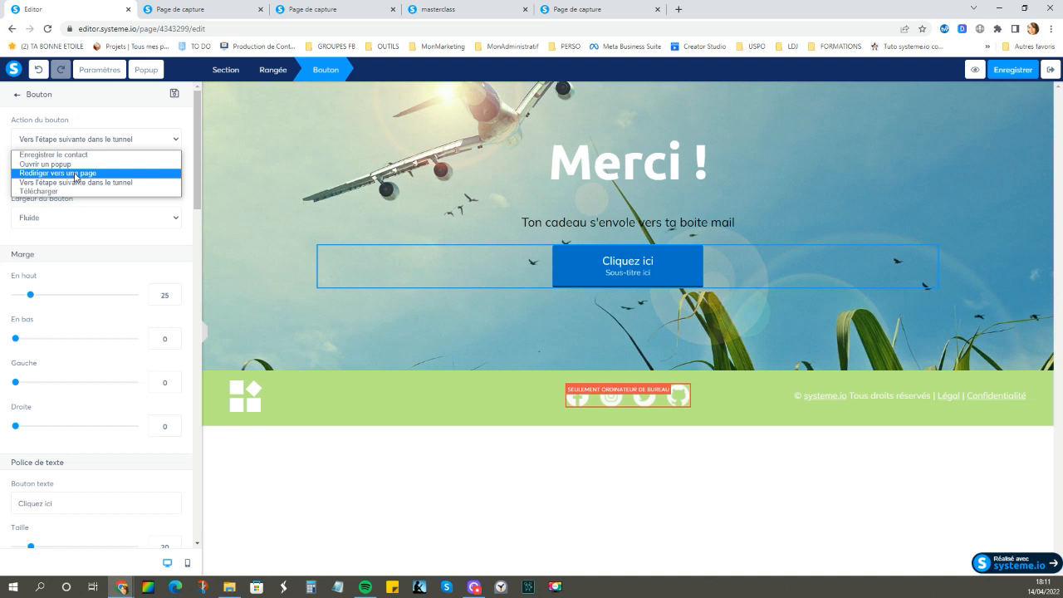
pyautogui.click(76, 174)
pyautogui.click(66, 186)
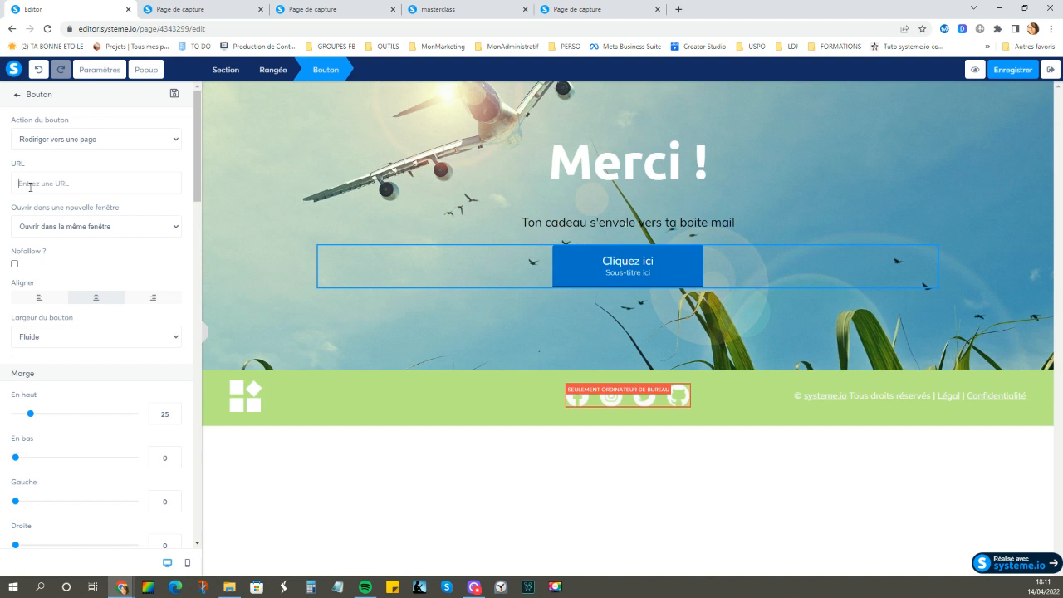
# Step: Replace the button's main text with "REJOINS MON GROUPR PRIVE FACEBOOK"
pyautogui.scroll(-5, 77, 232)
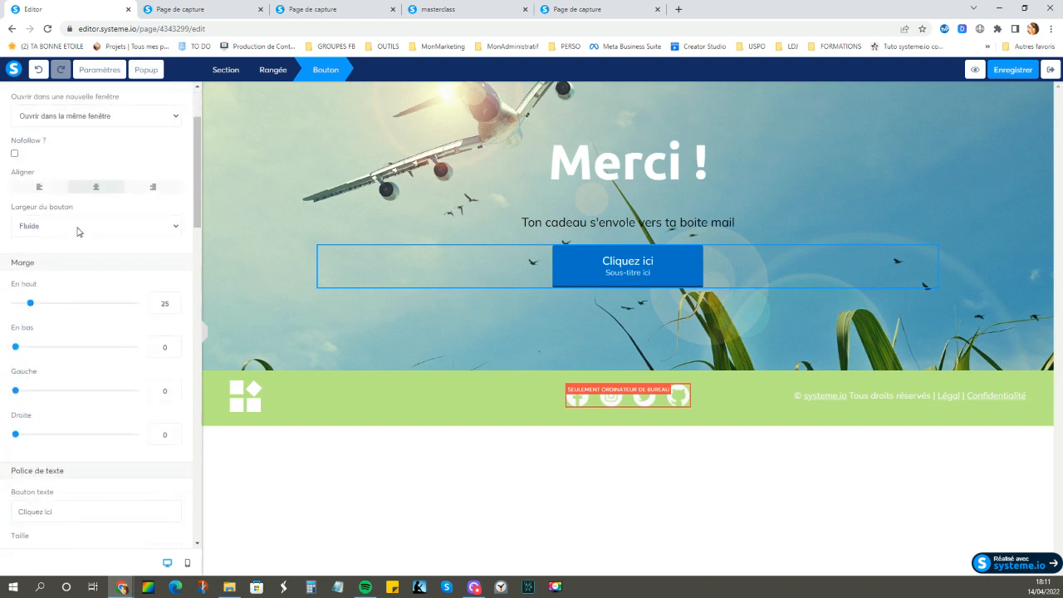
pyautogui.scroll(-1, 77, 232)
pyautogui.moveTo(64, 178); pyautogui.dragTo(2, 171)
pyautogui.write('REJOIN')
pyautogui.write('COMMUN')
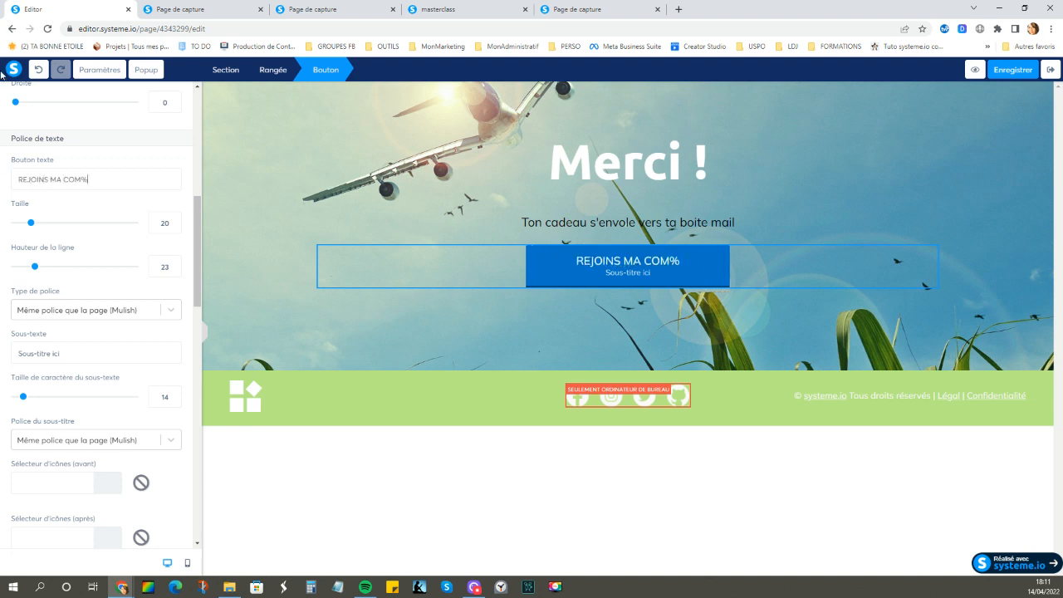
pyautogui.press('BackSpace')
pyautogui.press('BackSpace')
pyautogui.press('BackSpace')
pyautogui.press('BackSpace')
pyautogui.write('MMUN')
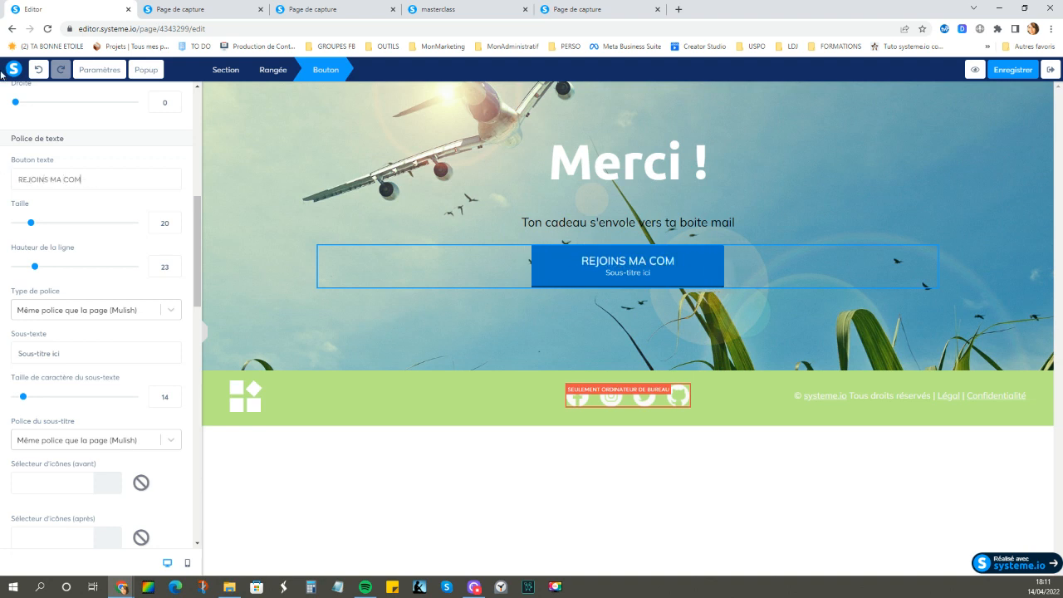
pyautogui.press('BackSpace')
pyautogui.press('BackSpace')
pyautogui.press('BackSpace')
pyautogui.press('BackSpace')
pyautogui.press('BackSpace')
pyautogui.press('BackSpace')
pyautogui.press('BackSpace')
pyautogui.press('BackSpace')
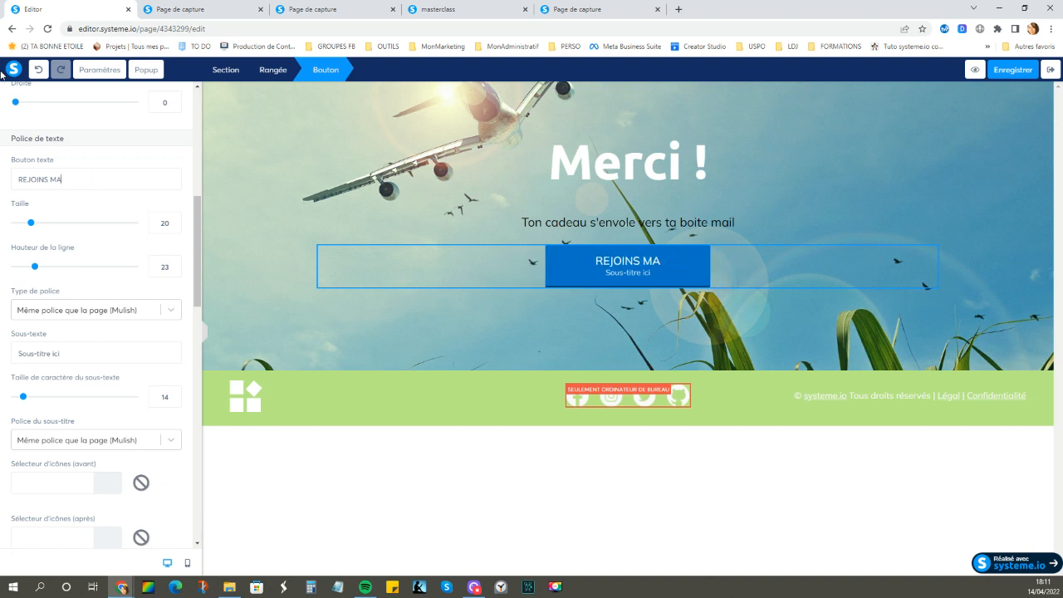
pyautogui.write('ON GROUPE')
pyautogui.press('BackSpace')
pyautogui.press('BackSpace')
pyautogui.press('BackSpace')
pyautogui.press('BackSpace')
pyautogui.write('OU')
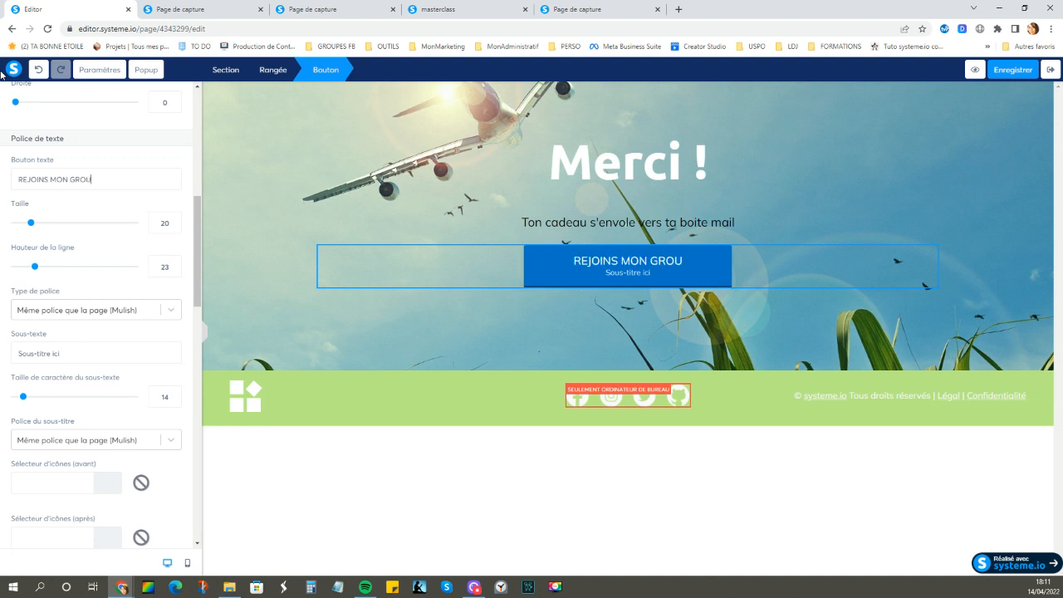
pyautogui.write('PR PRIVE FACEBOOK')
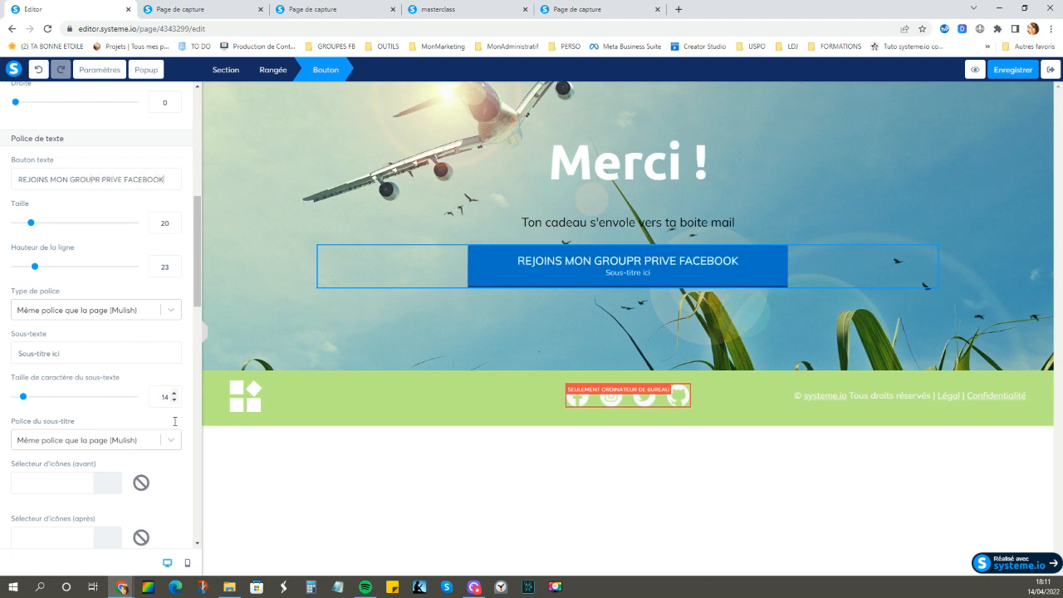
# Step: Replace the button's subtext with "Pour plus de partage"
pyautogui.moveTo(84, 350); pyautogui.dragTo(13, 350)
pyautogui.write('p')
pyautogui.press('BackSpace')
pyautogui.write('Pour plus de partgae')
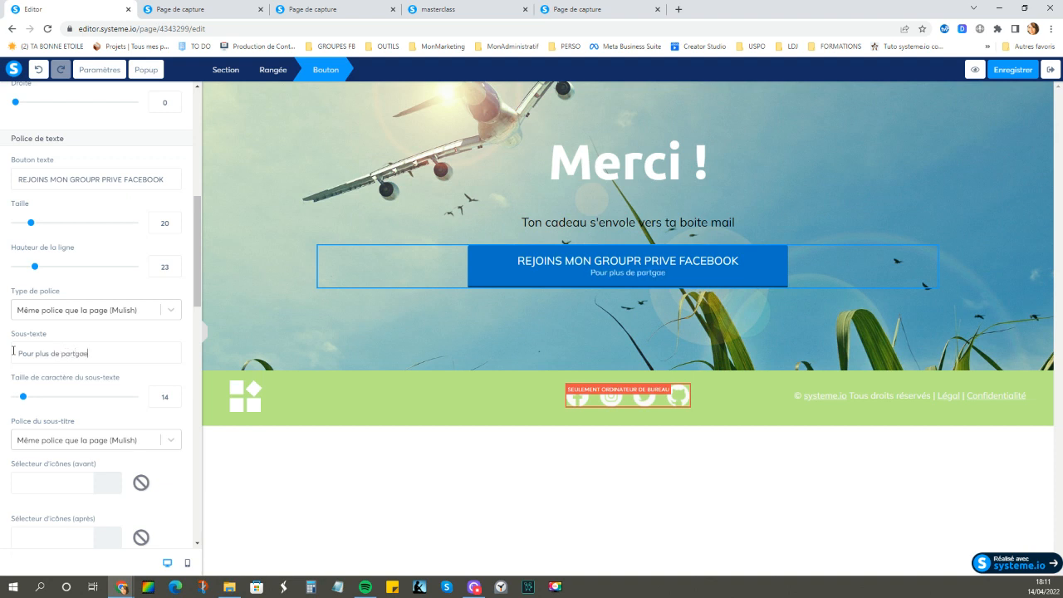
pyautogui.press('BackSpace')
pyautogui.press('BackSpace')
pyautogui.press('BackSpace')
pyautogui.write('age')
# Step: Correct the misspelled word "GROUPR" to "GROUPE" in the button's main text
pyautogui.click(98, 174)
pyautogui.press('BackSpace')
pyautogui.write('E')
# Step: Change the button's background colour to the lighter blue from the default colours
pyautogui.scroll(-2, 96, 453)
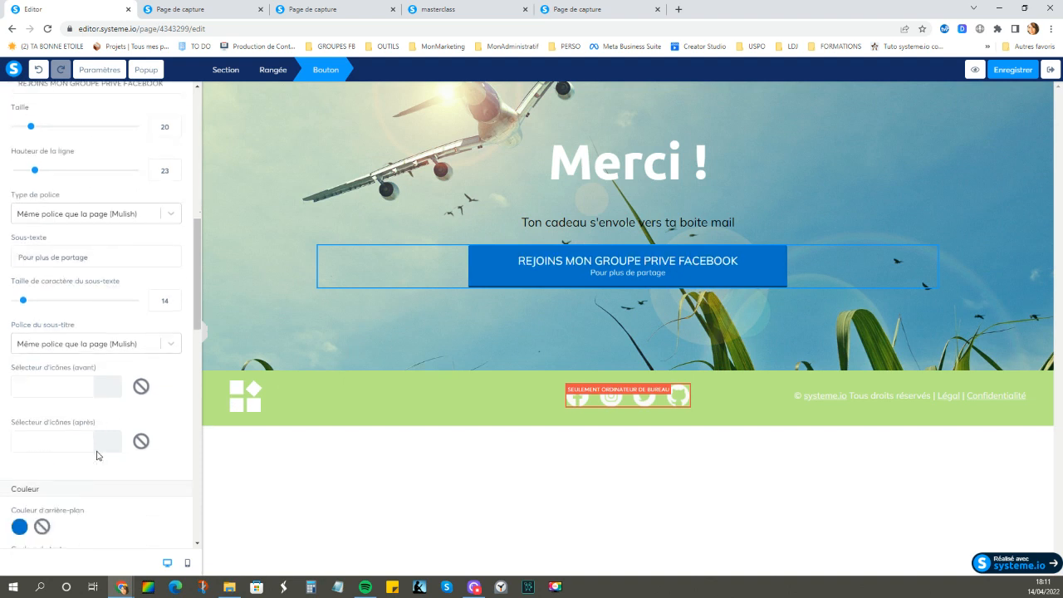
pyautogui.click(20, 457)
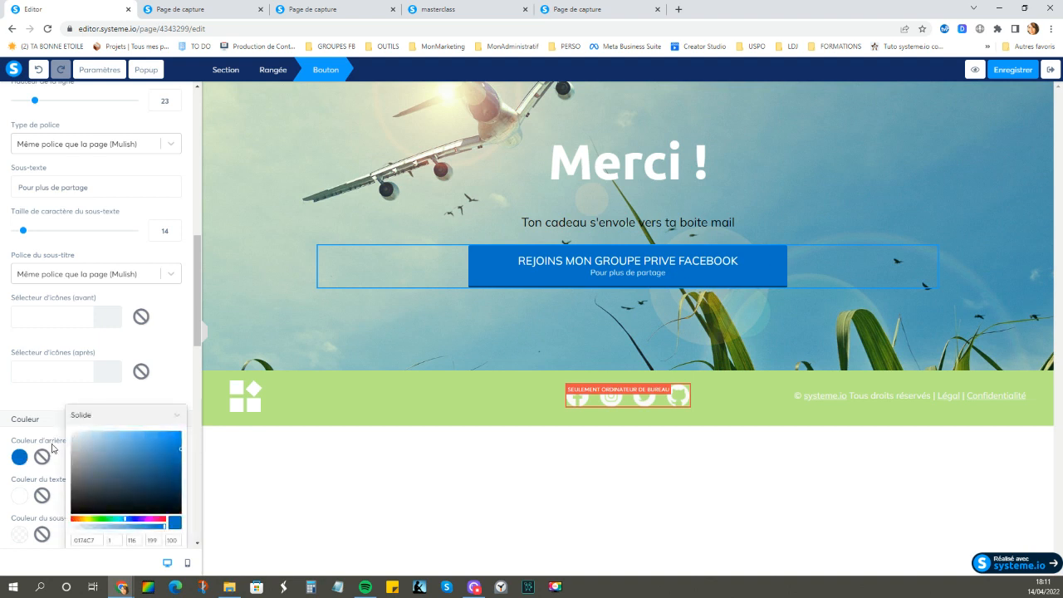
pyautogui.scroll(-2, 110, 510)
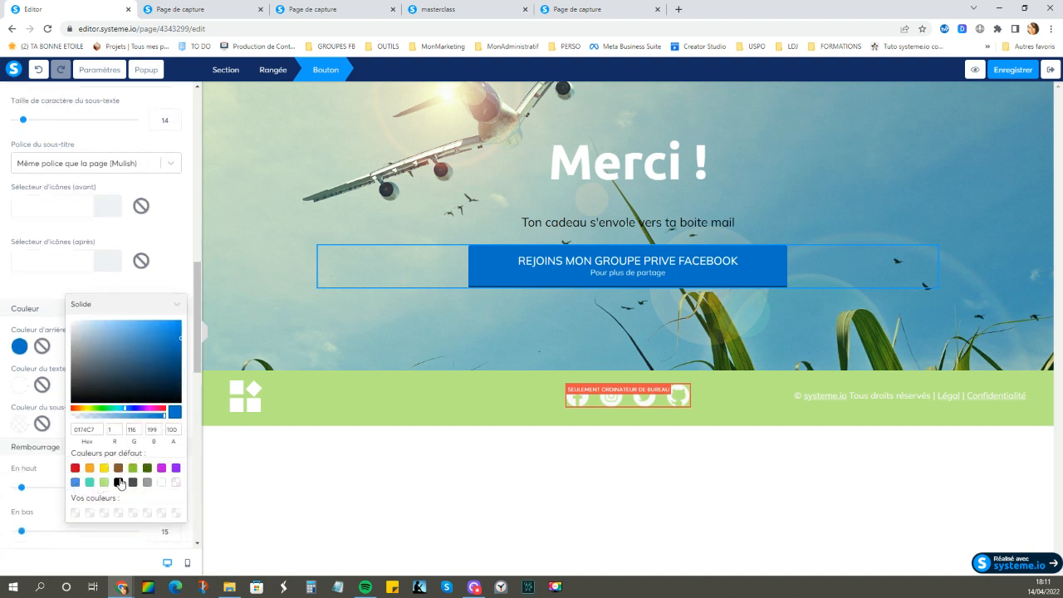
pyautogui.click(75, 481)
pyautogui.click(464, 303)
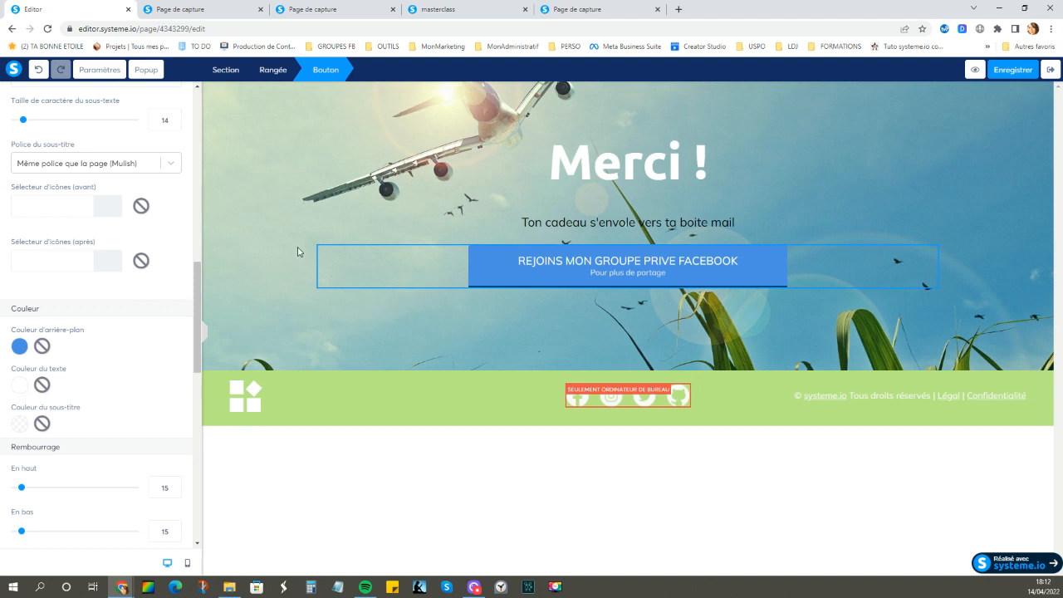
# Step: Search the icons for "hand" and place the solid hand-point-right icon before the button text
pyautogui.click(58, 208)
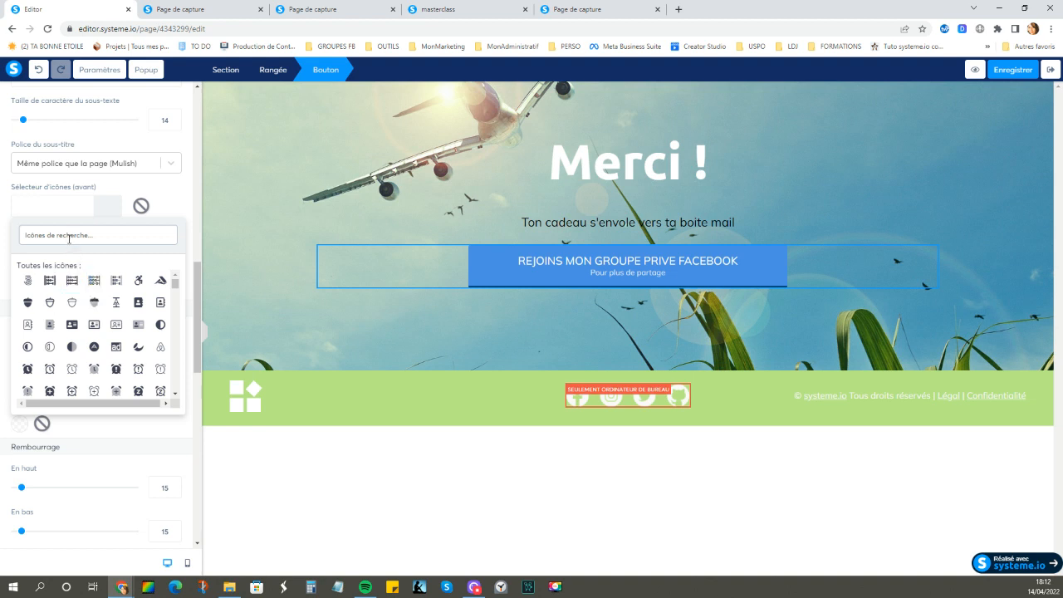
pyautogui.write('hand')
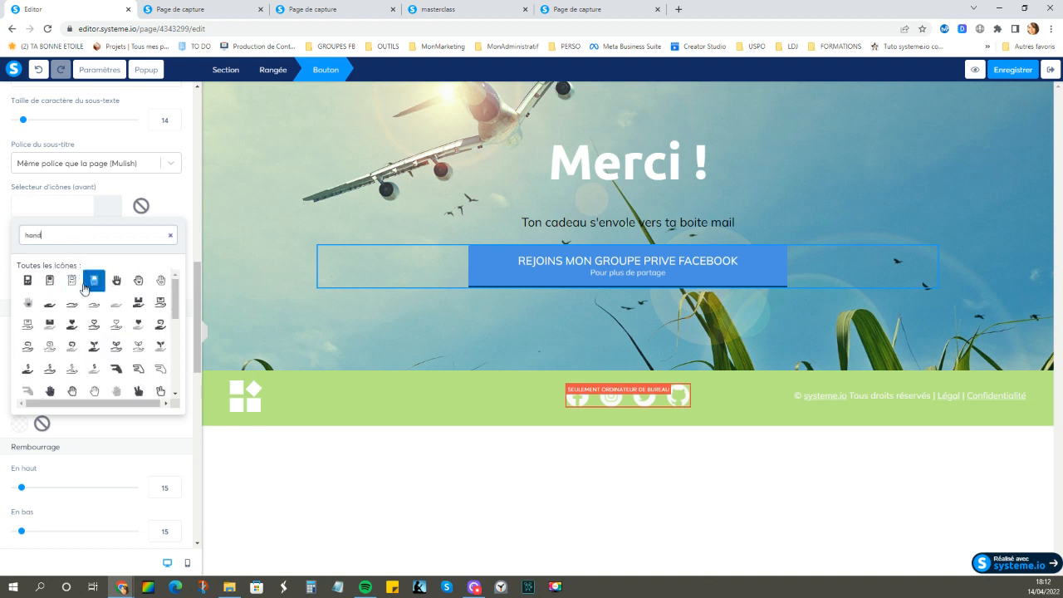
pyautogui.scroll(-1, 93, 278)
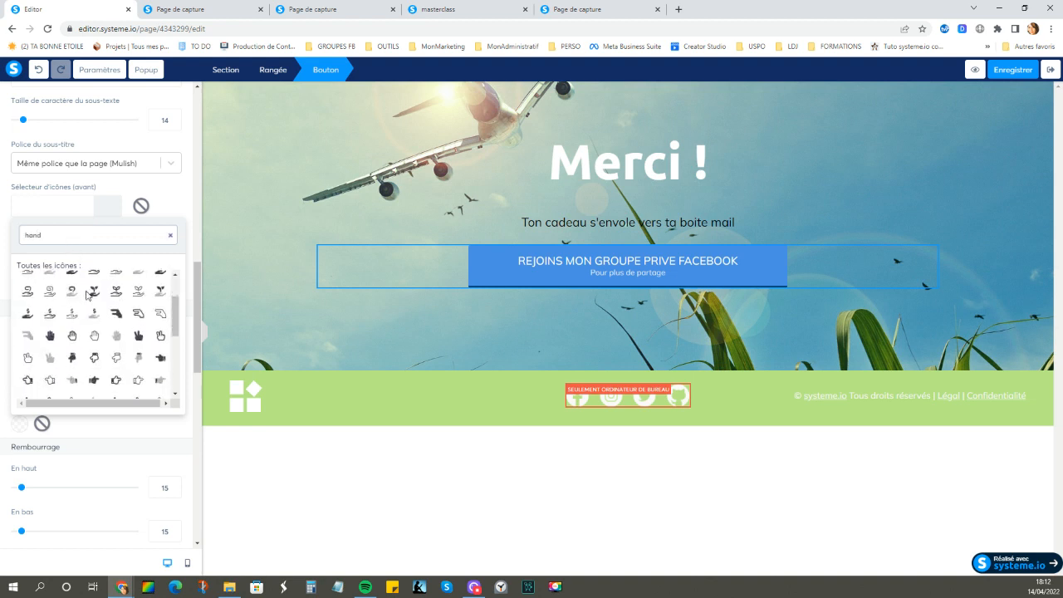
pyautogui.click(93, 381)
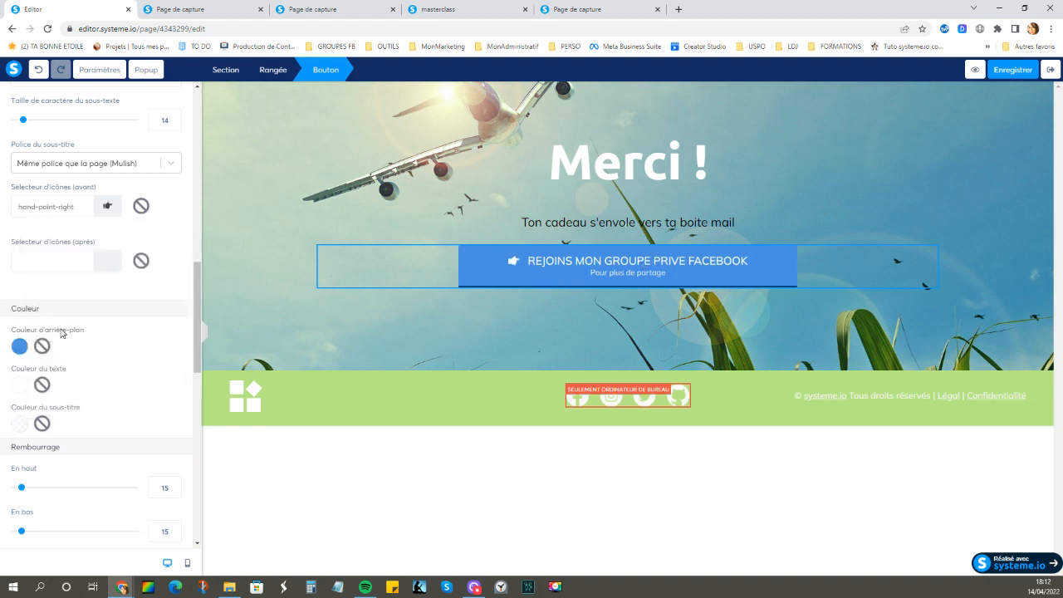
# Step: Search the icons for "hand" and place the solid hand-point-left icon after the button text
pyautogui.click(52, 268)
pyautogui.write('hand')
pyautogui.scroll(-1, 105, 404)
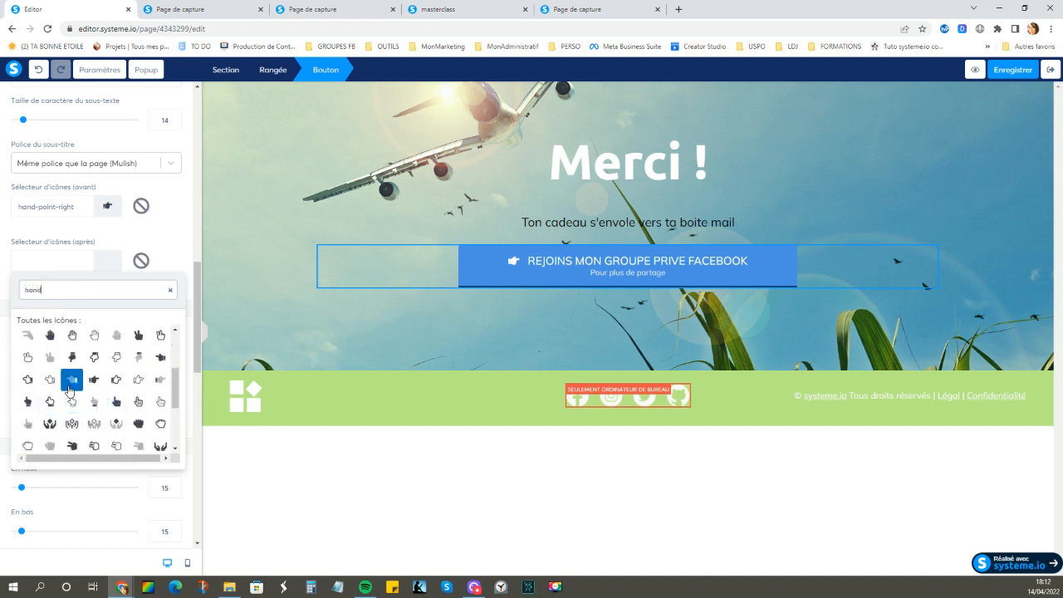
pyautogui.click(160, 358)
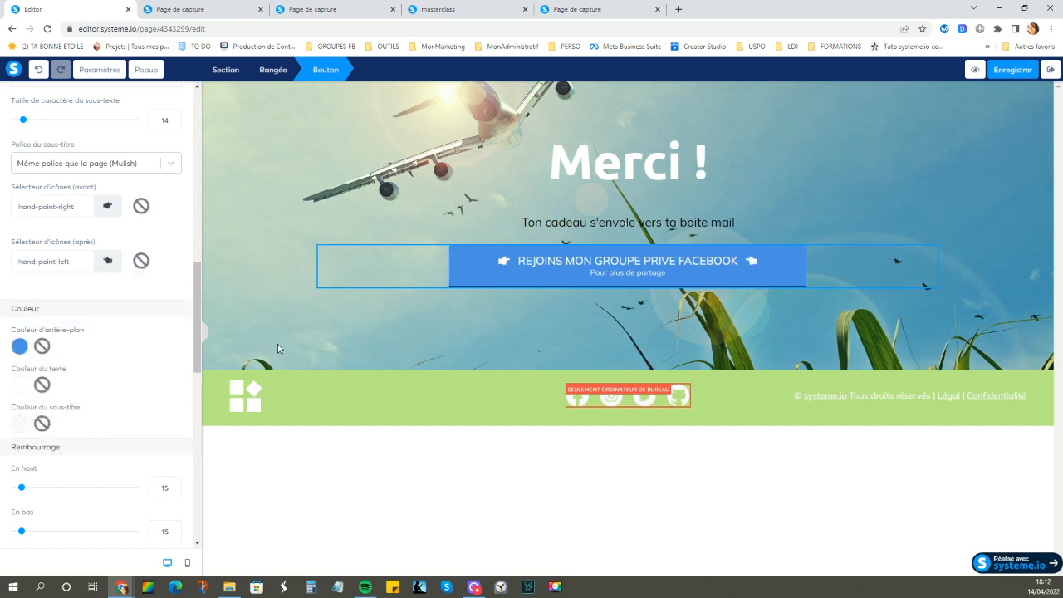
# Step: Save the thank-you page, preview it in the browser and return to the editor
pyautogui.click(1011, 73)
pyautogui.click(976, 71)
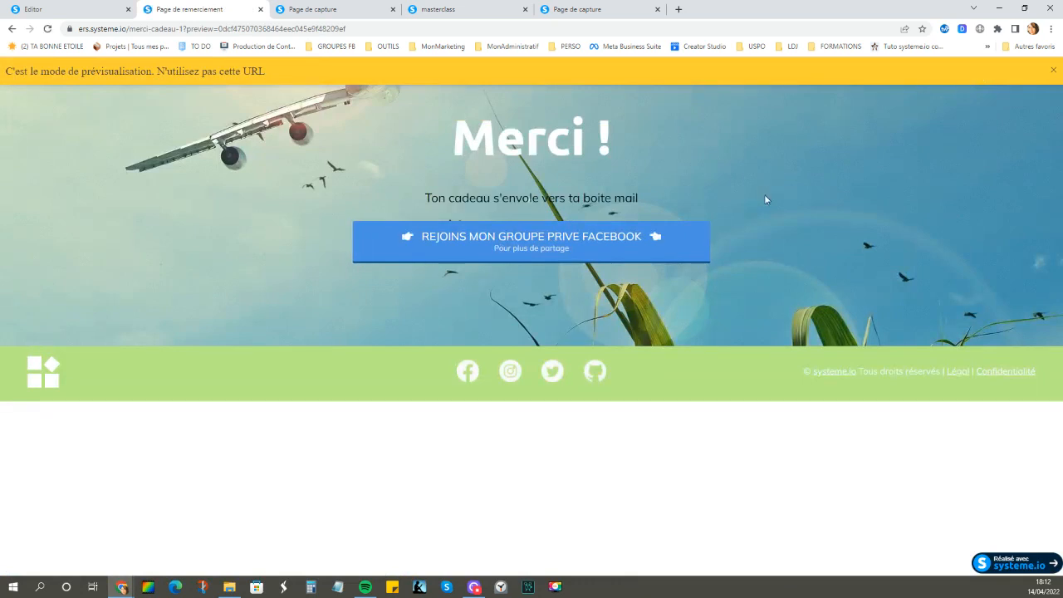
pyautogui.click(88, 10)
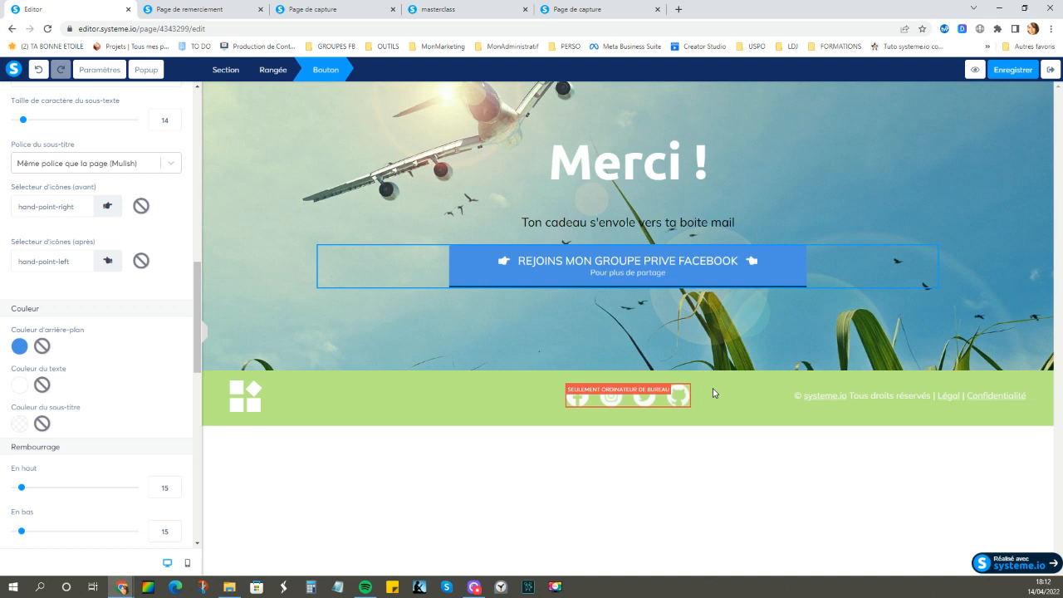
# Step: Exit the page editor to the Cadeau 1 funnel and open the settings of the "Capture cadeau 1" step
pyautogui.click(820, 181)
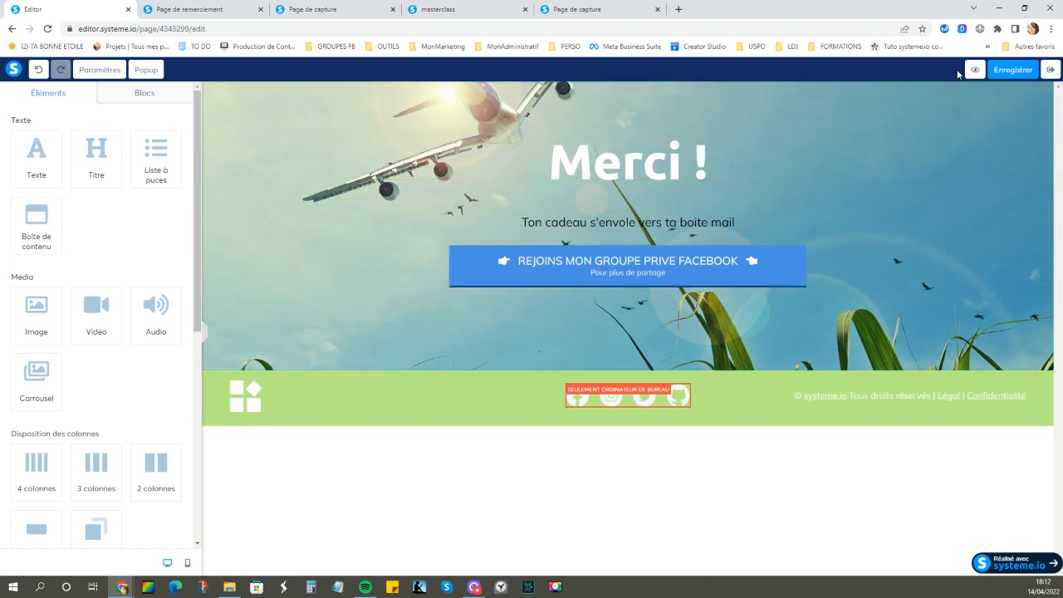
pyautogui.click(1049, 72)
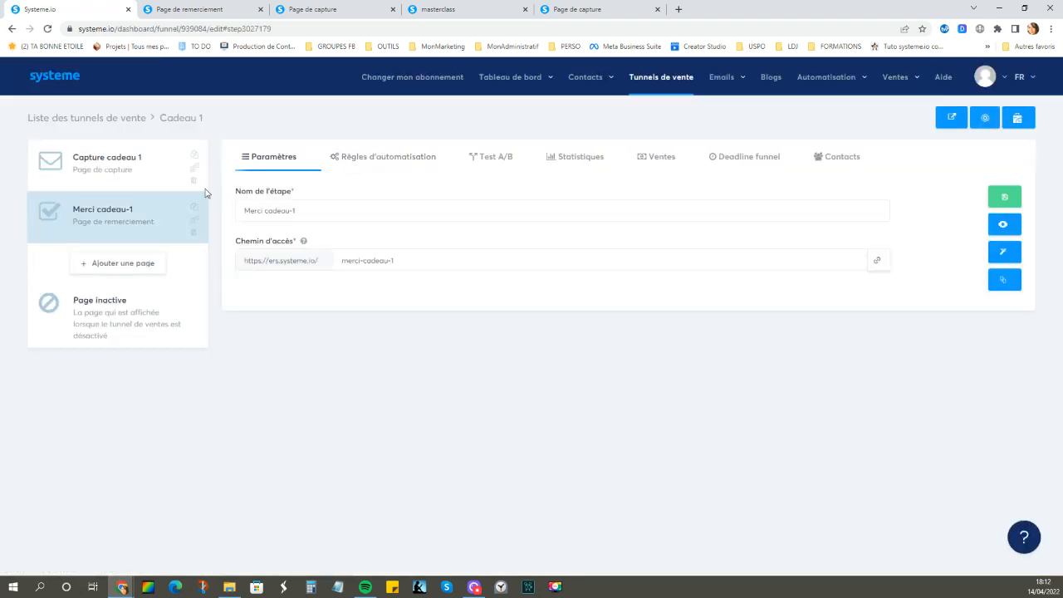
pyautogui.click(113, 165)
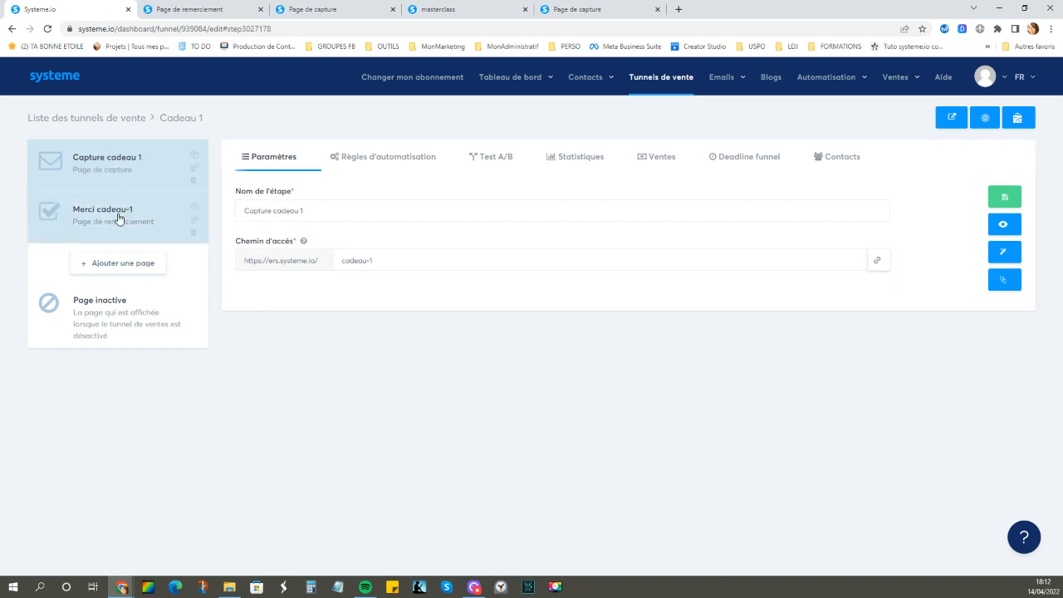
pyautogui.click(118, 219)
pyautogui.click(133, 179)
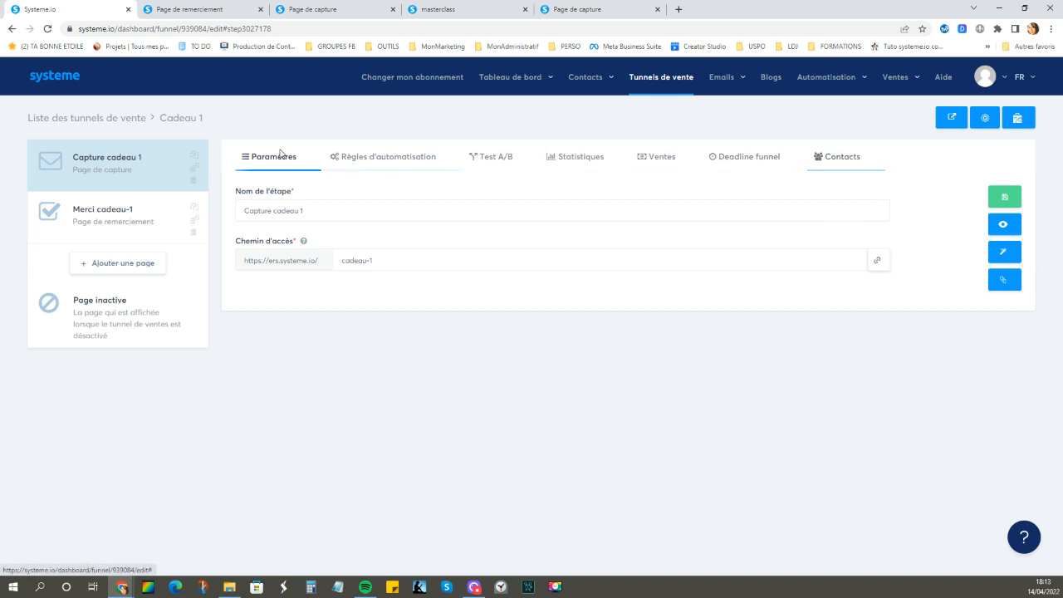
# Step: Preview the capture page, compare it with the thank-you page and return to the funnel settings
pyautogui.click(1003, 223)
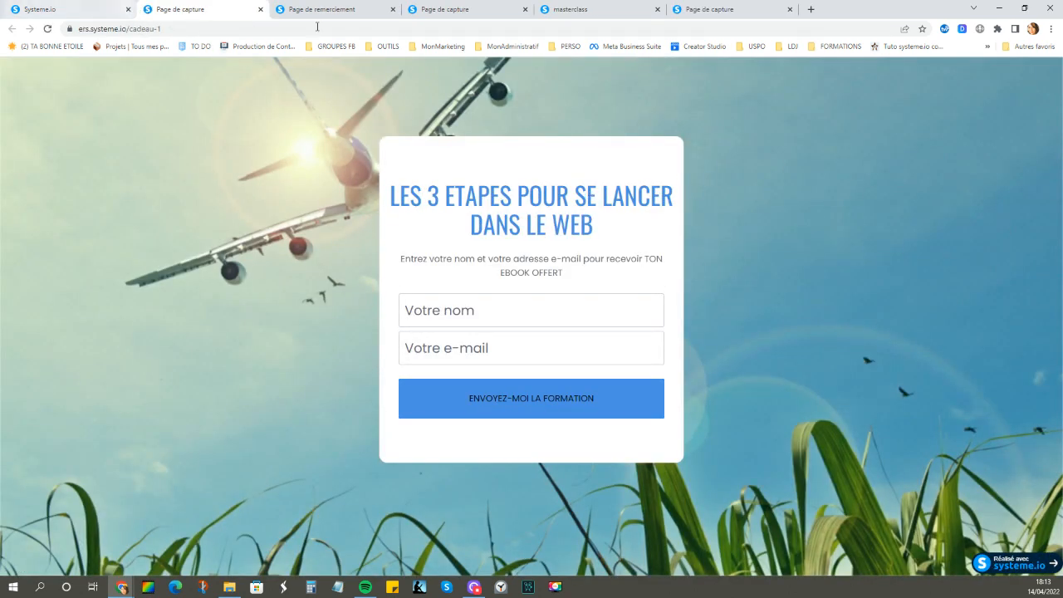
pyautogui.click(346, 13)
pyautogui.click(212, 17)
pyautogui.click(306, 13)
pyautogui.click(91, 15)
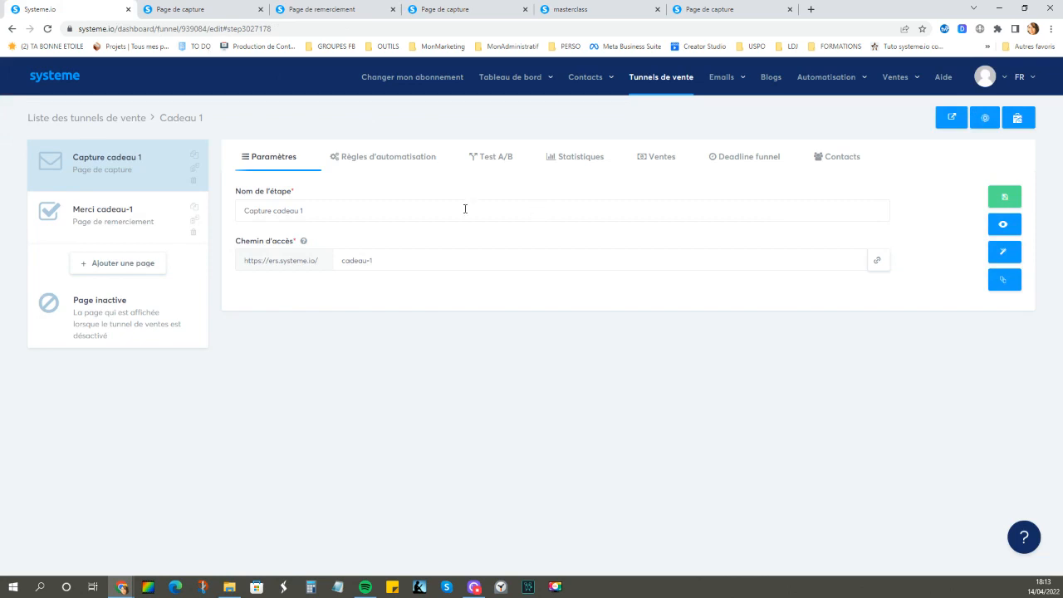
# Step: Save the "Capture cadeau 1" step and open the funnel's public page
pyautogui.click(1004, 197)
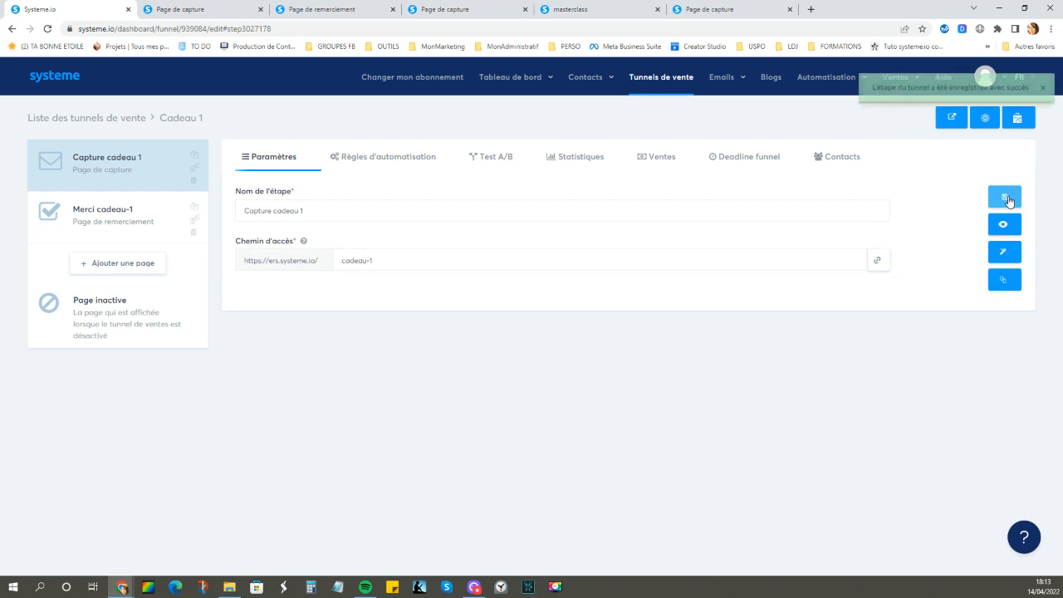
pyautogui.click(953, 117)
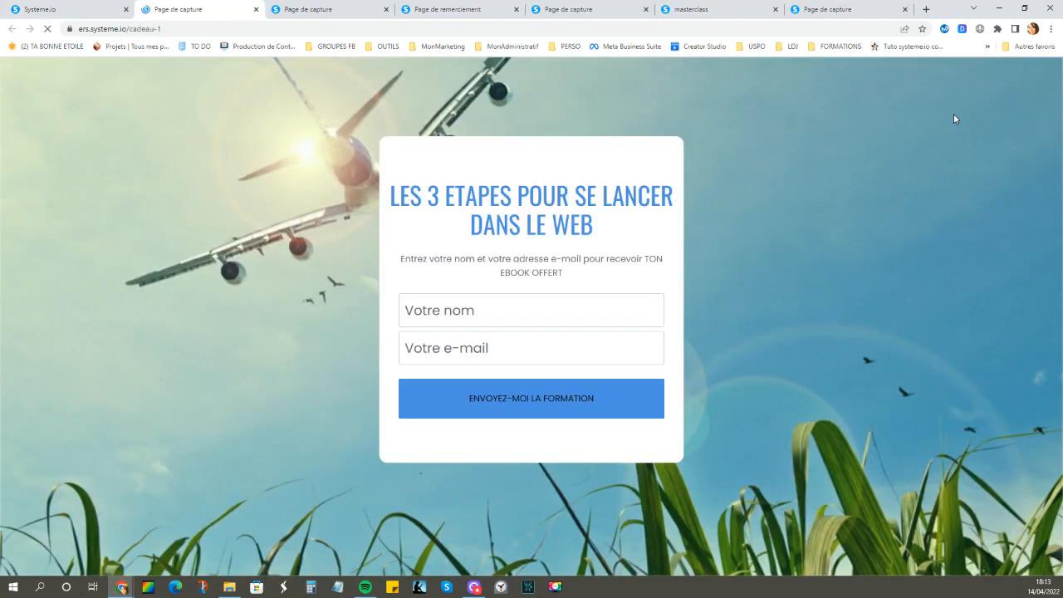
# Step: Close the leftover preview and masterclass browser tabs, keeping the funnel dashboard and the newly opened capture page
pyautogui.click(384, 9)
pyautogui.click(391, 9)
pyautogui.click(392, 10)
pyautogui.click(391, 9)
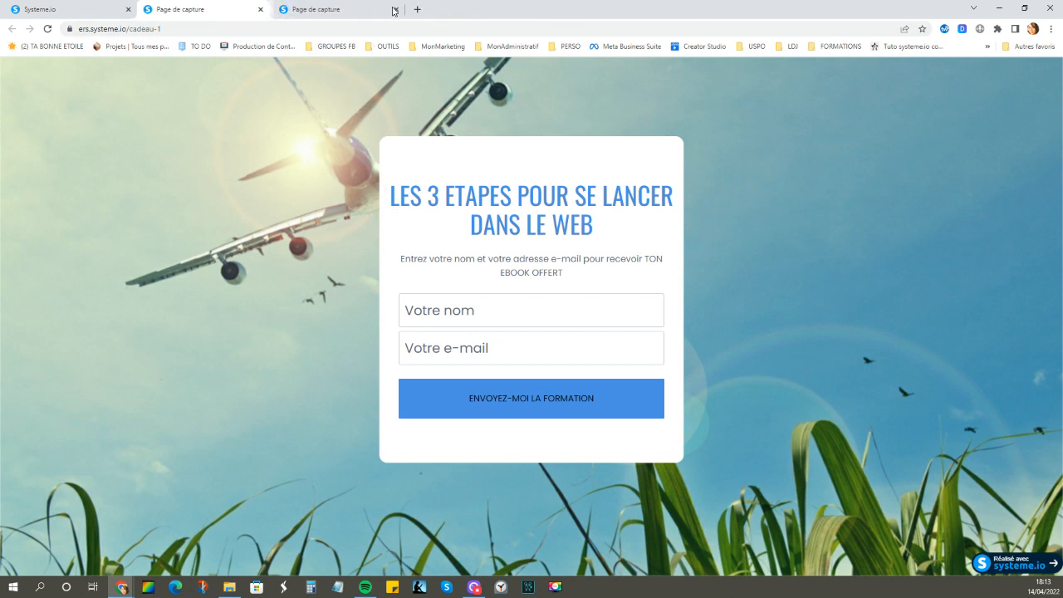
# Step: Close the duplicate capture page tab, return to the main dashboard and reopen the "Cadeau 1" funnel from the funnel list
pyautogui.click(392, 9)
pyautogui.click(63, 10)
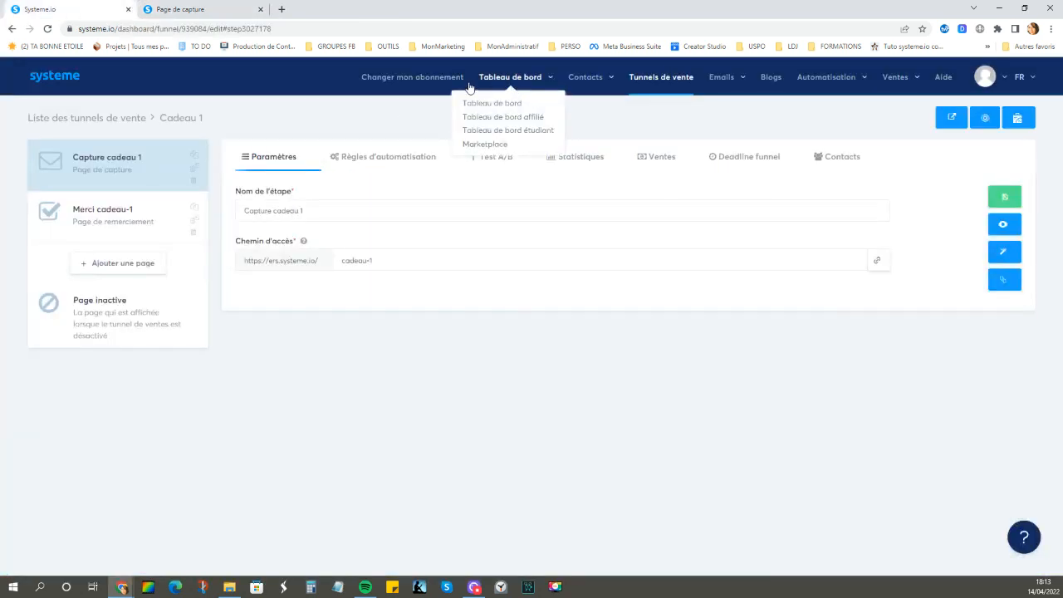
pyautogui.click(70, 82)
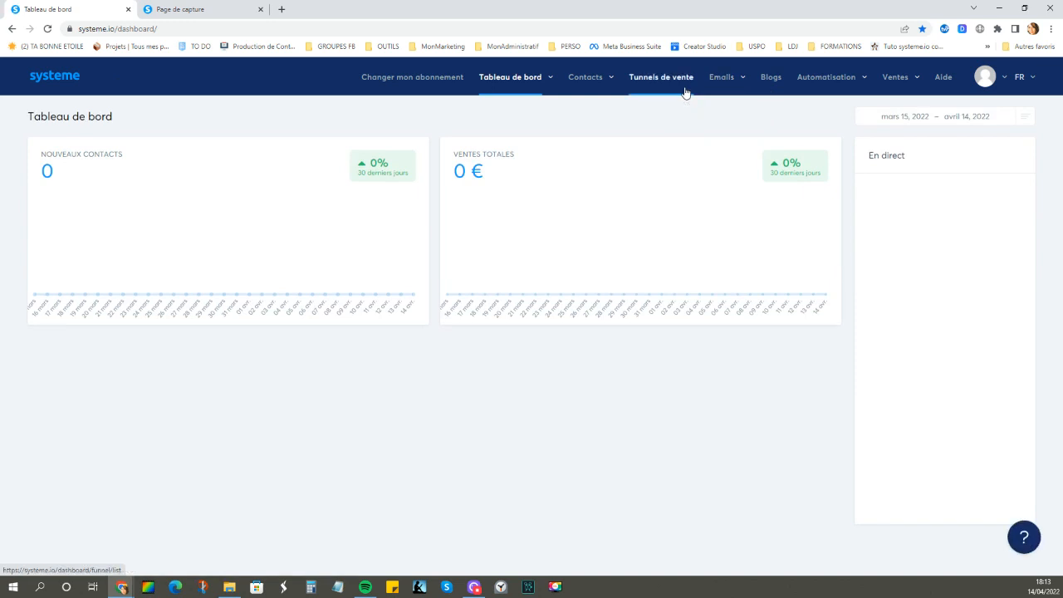
pyautogui.click(661, 83)
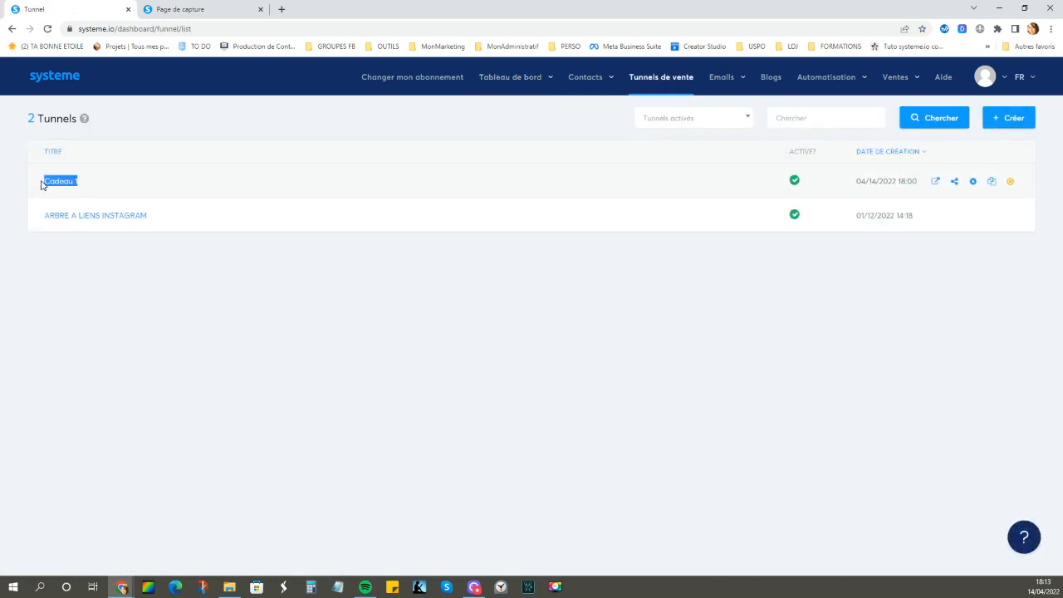
pyautogui.click(64, 181)
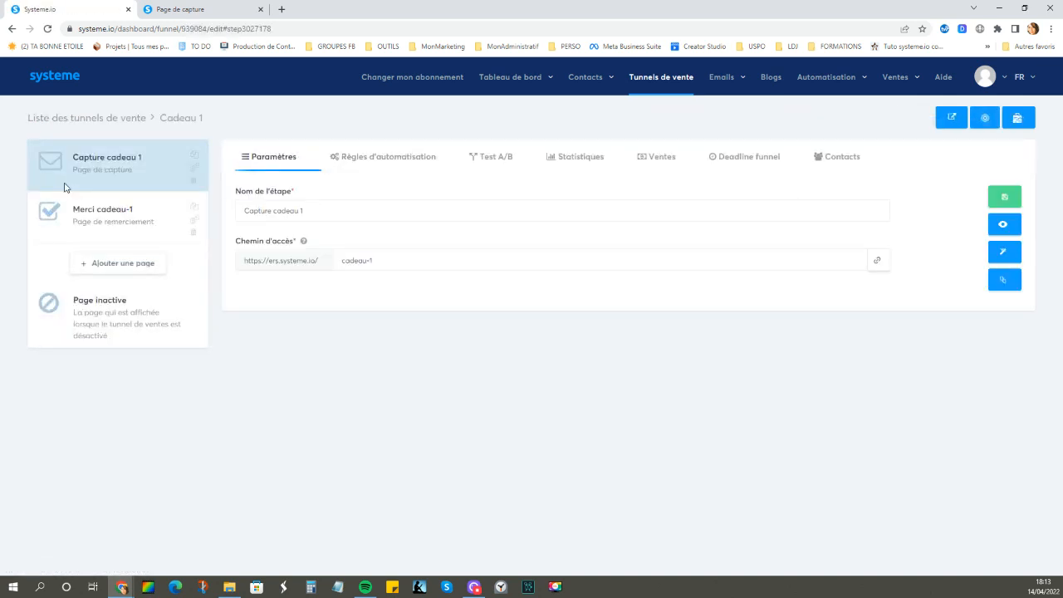
# Step: Copy the public link of the "Capture cadeau 1" step and open it in a new browser tab, ready at the form's name field
pyautogui.click(879, 262)
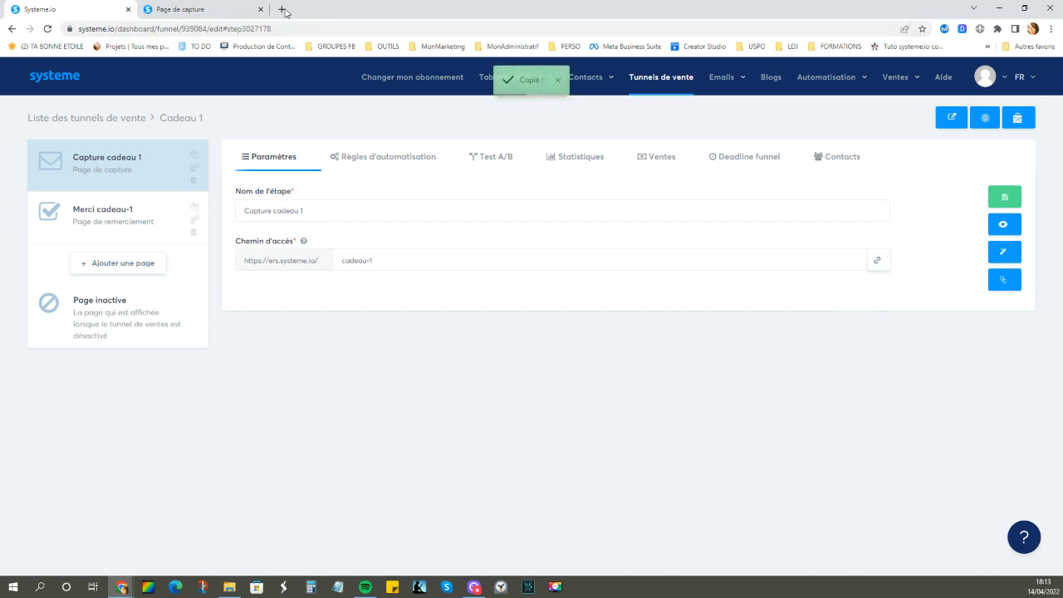
pyautogui.click(282, 10)
pyautogui.hotkey('ctrl', 'v')
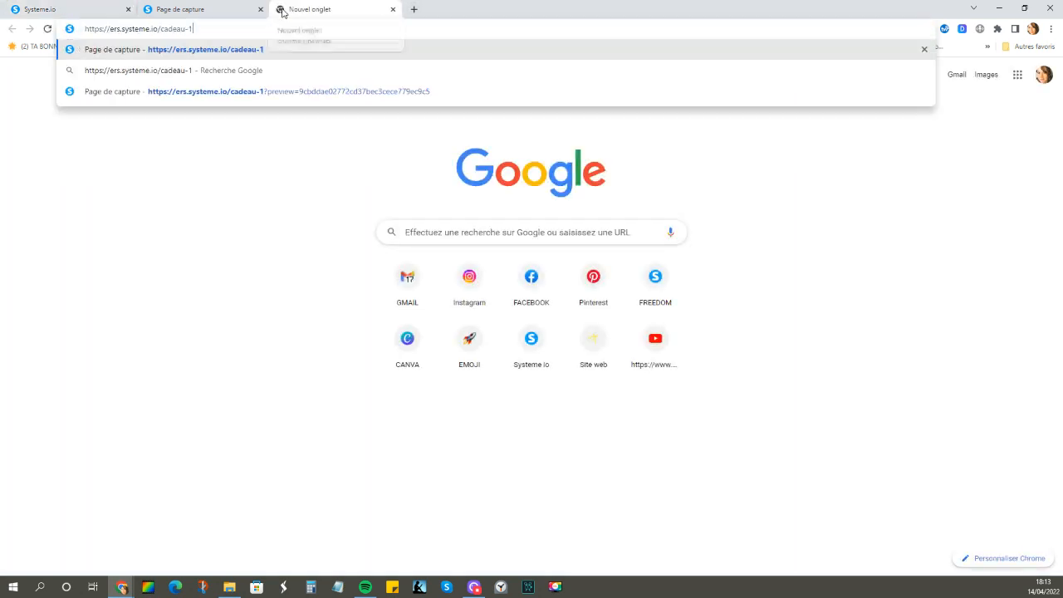
pyautogui.press('Return')
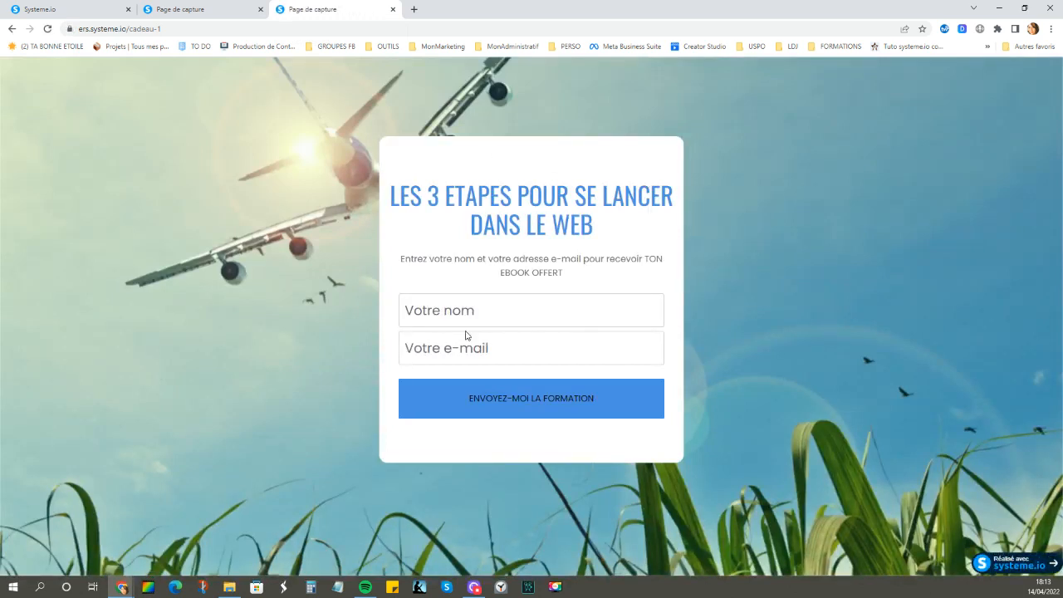
pyautogui.click(442, 313)
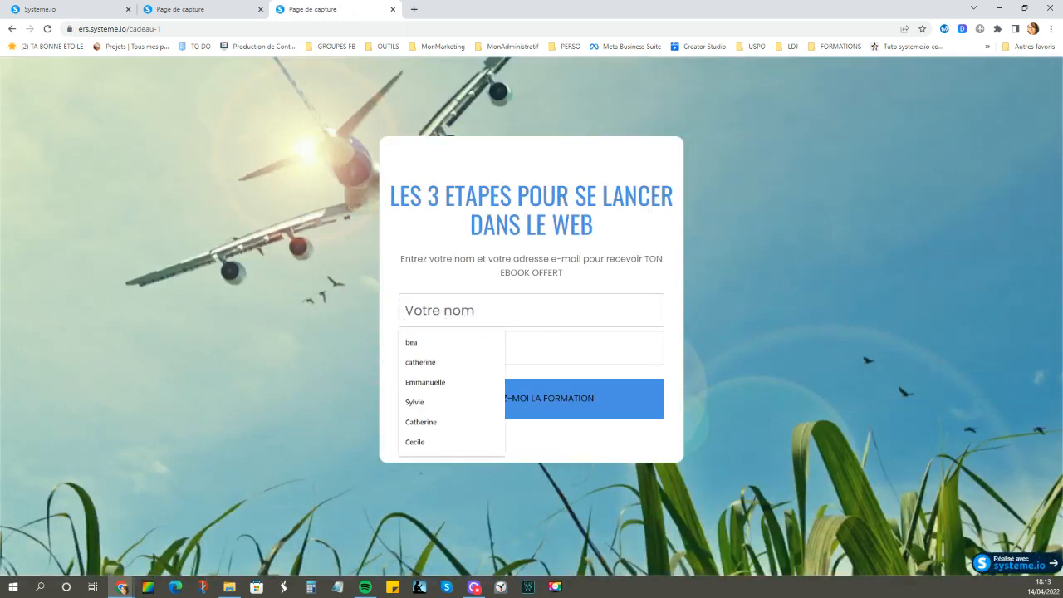